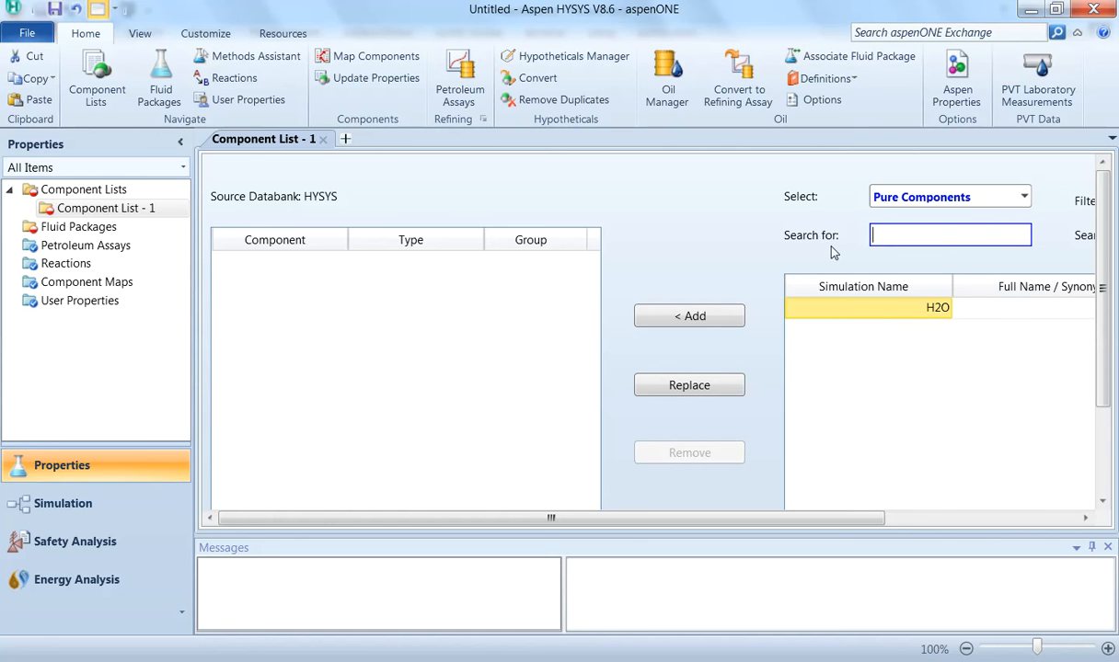
Step: Search the pure components for propyleneoxide and add 12C3Oxide to the component list
{"action": "type", "text": "propyl"}
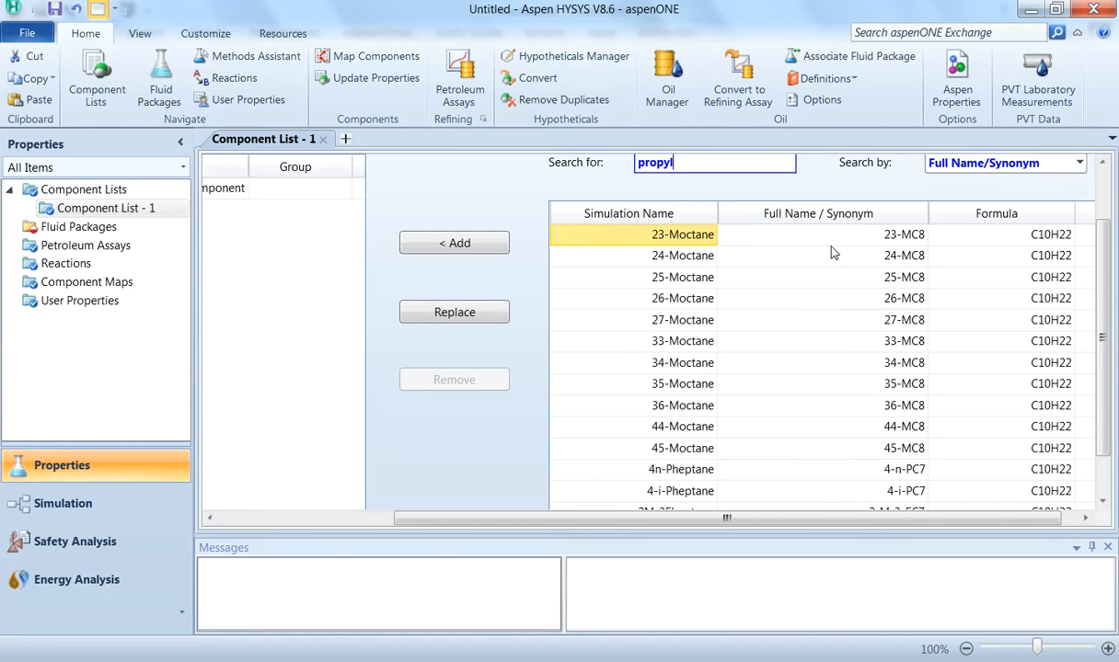
{"action": "type", "text": "en"}
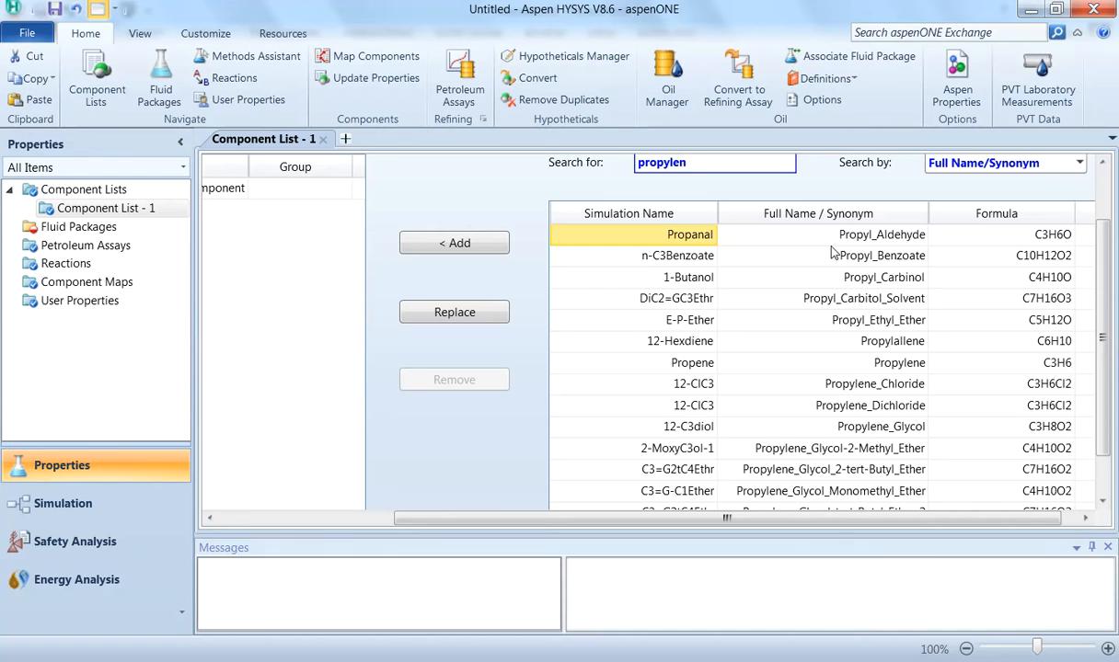
{"action": "type", "text": "eoxide"}
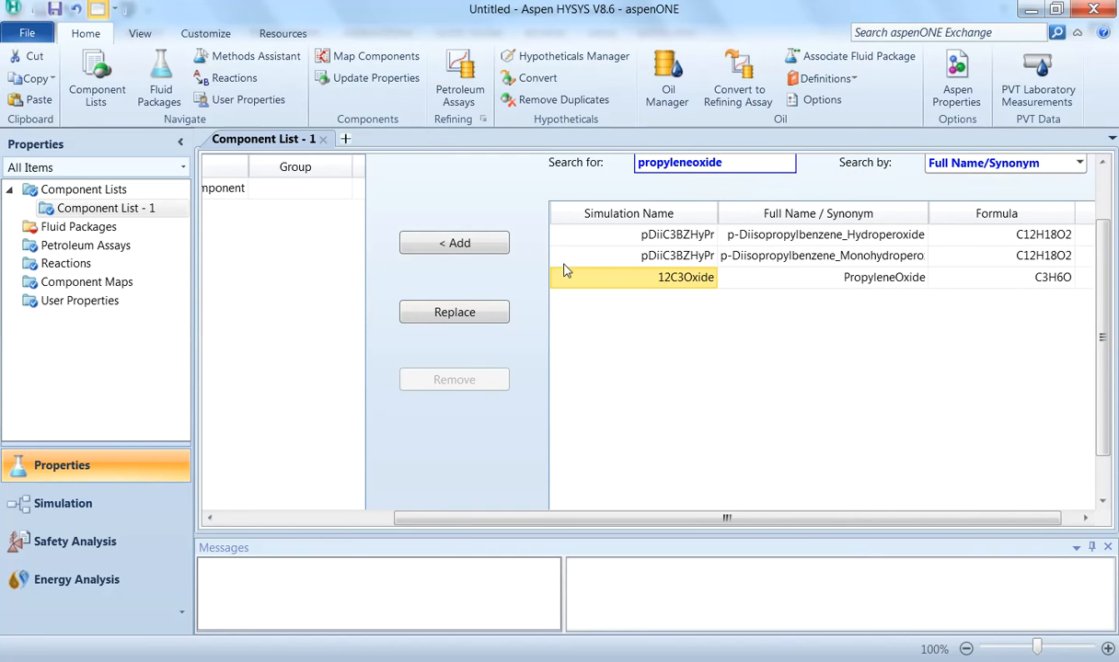
{"action": "left_click", "coordinate": [446, 243]}
Step: Search the pure components for propyleneglycol and add 12-C3diol to the component list
{"action": "type", "text": "[p"}
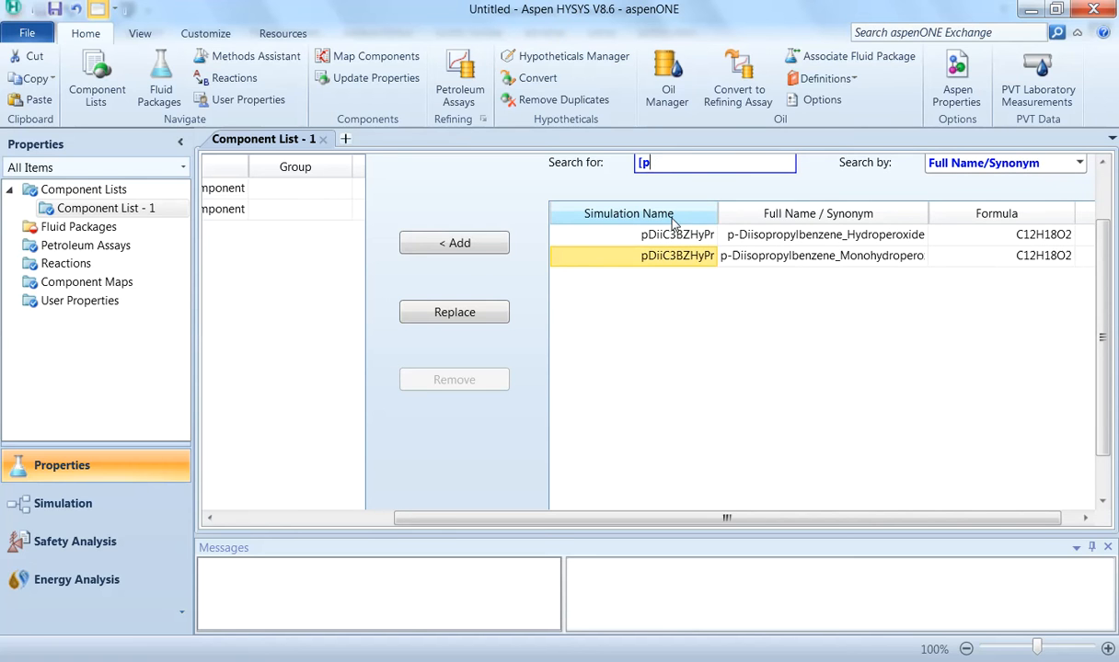
{"action": "key", "text": "BackSpace"}
{"action": "key", "text": "BackSpace"}
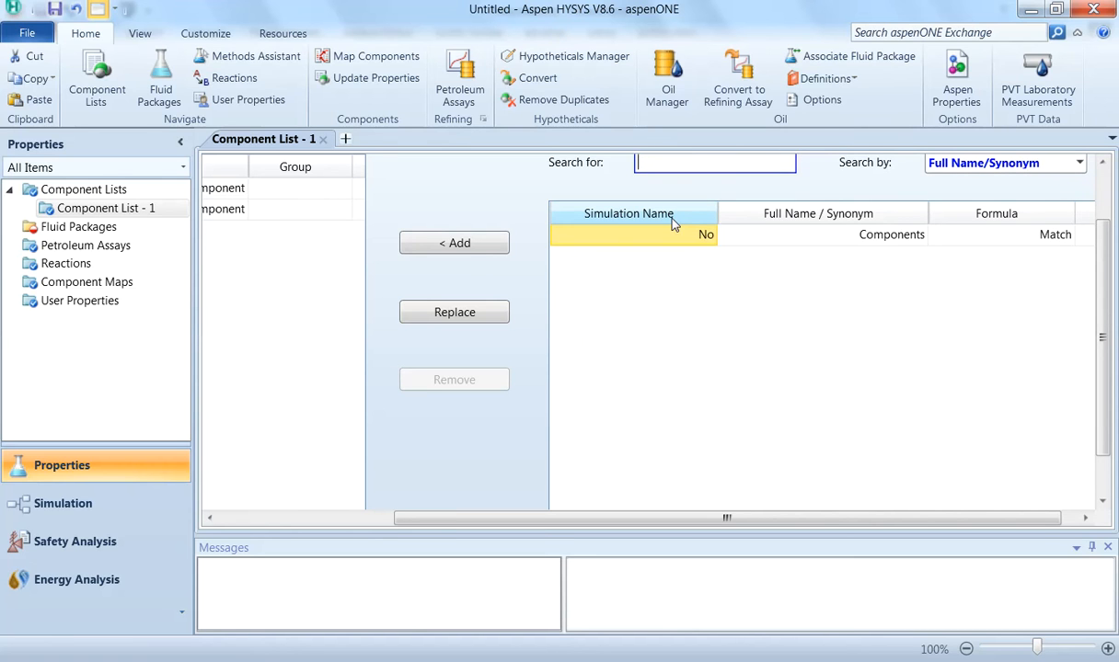
{"action": "type", "text": "propyle"}
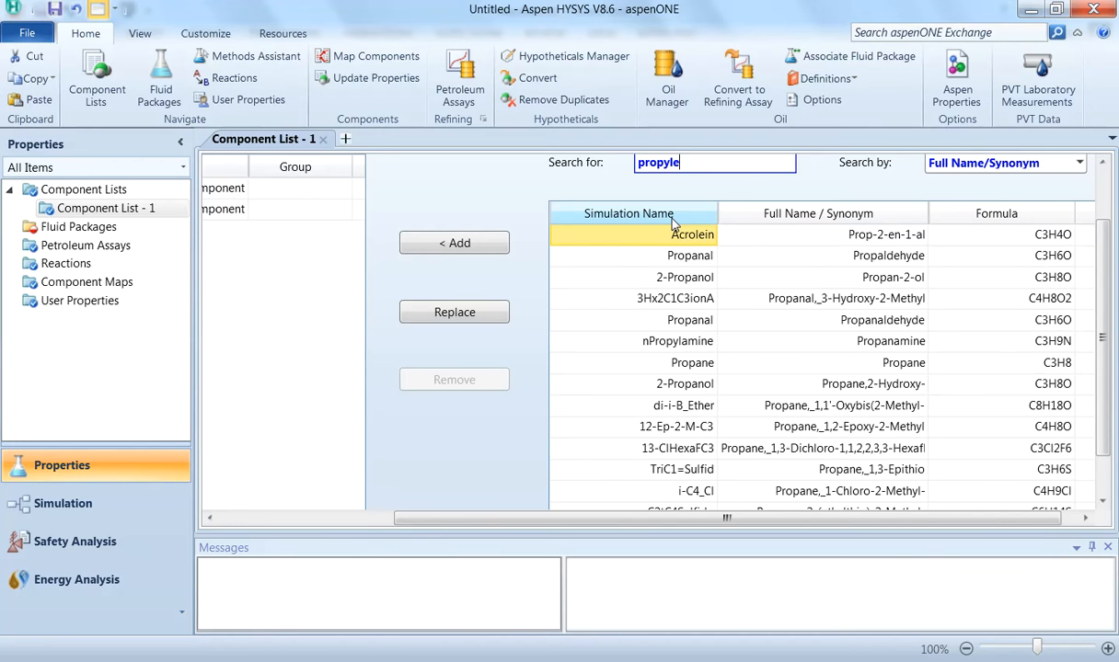
{"action": "type", "text": "neglycol"}
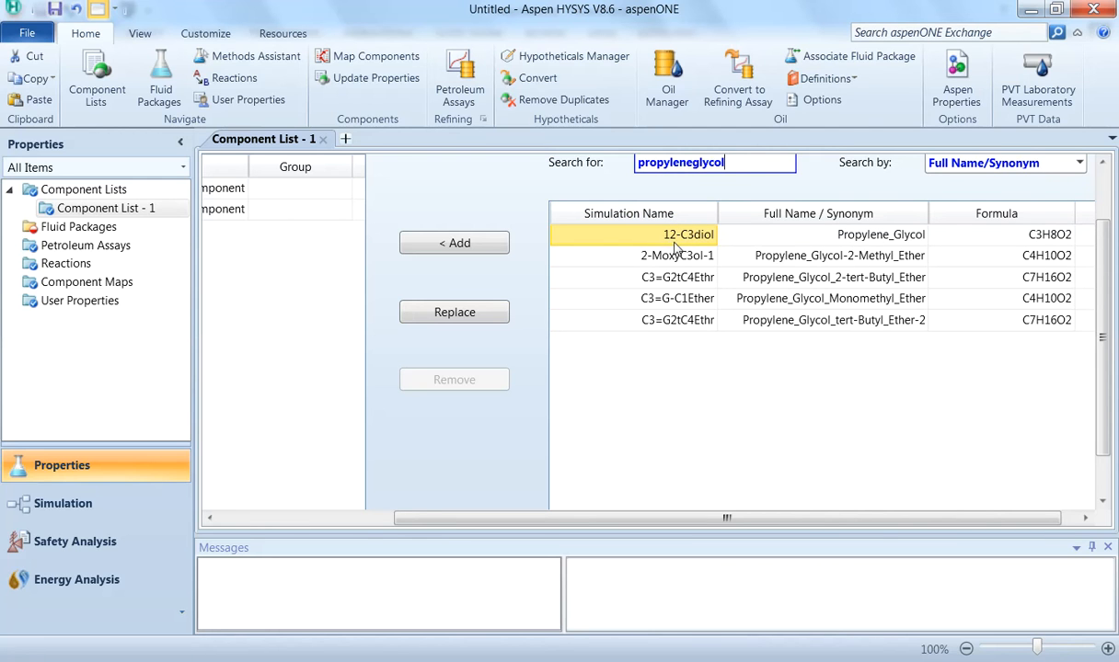
{"action": "left_click", "coordinate": [485, 248]}
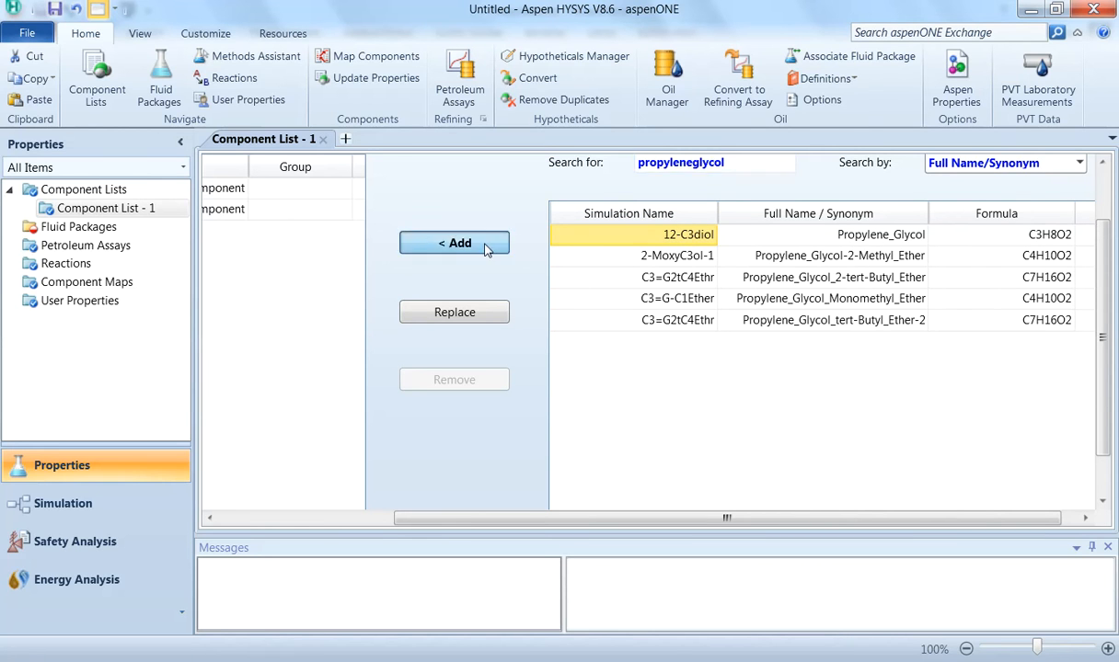
Step: Add a new fluid package and select UNIQUAC as its property package
{"action": "left_click_drag", "start_coordinate": [467, 518], "coordinate": [303, 518]}
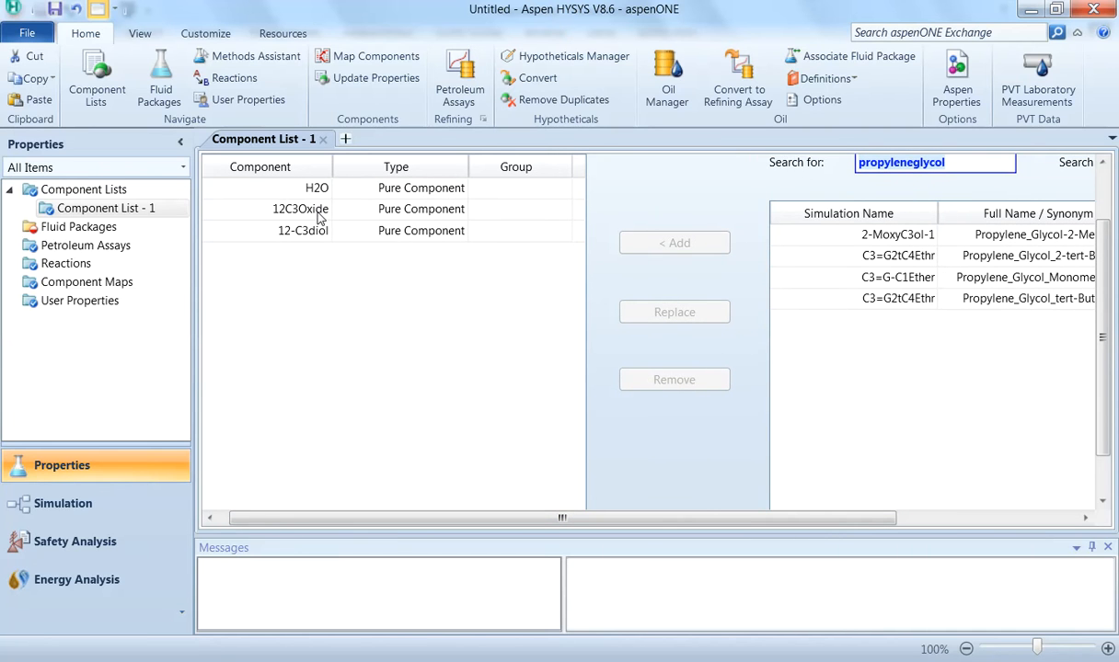
{"action": "left_click", "coordinate": [147, 227]}
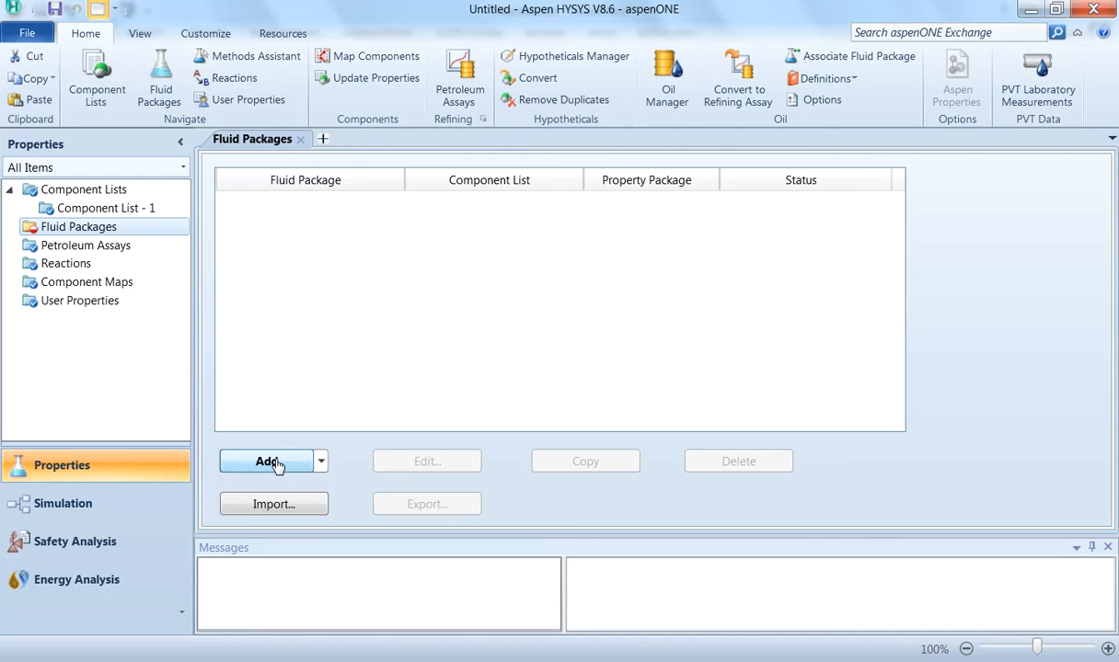
{"action": "left_click", "coordinate": [276, 463]}
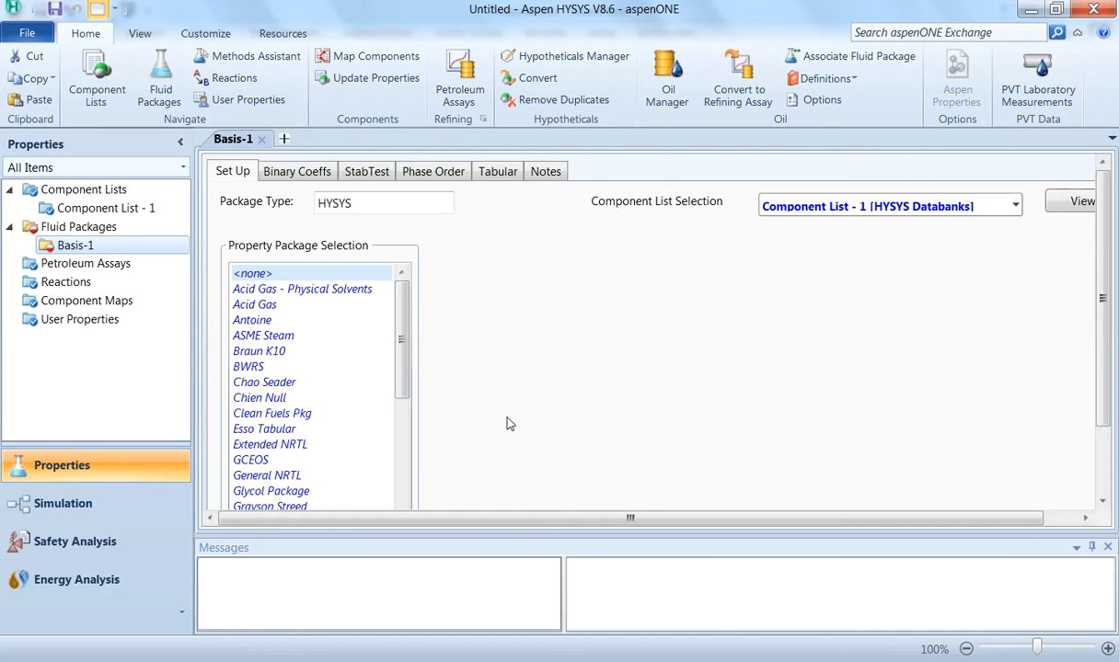
{"action": "left_click_drag", "start_coordinate": [404, 333], "coordinate": [412, 495]}
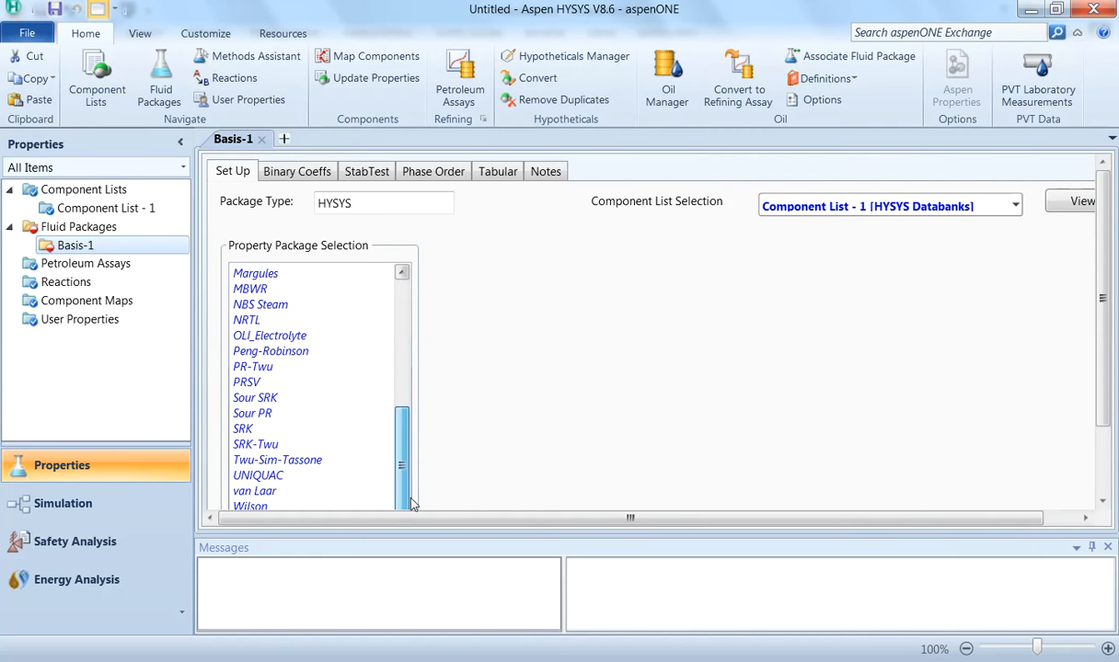
{"action": "left_click", "coordinate": [291, 477]}
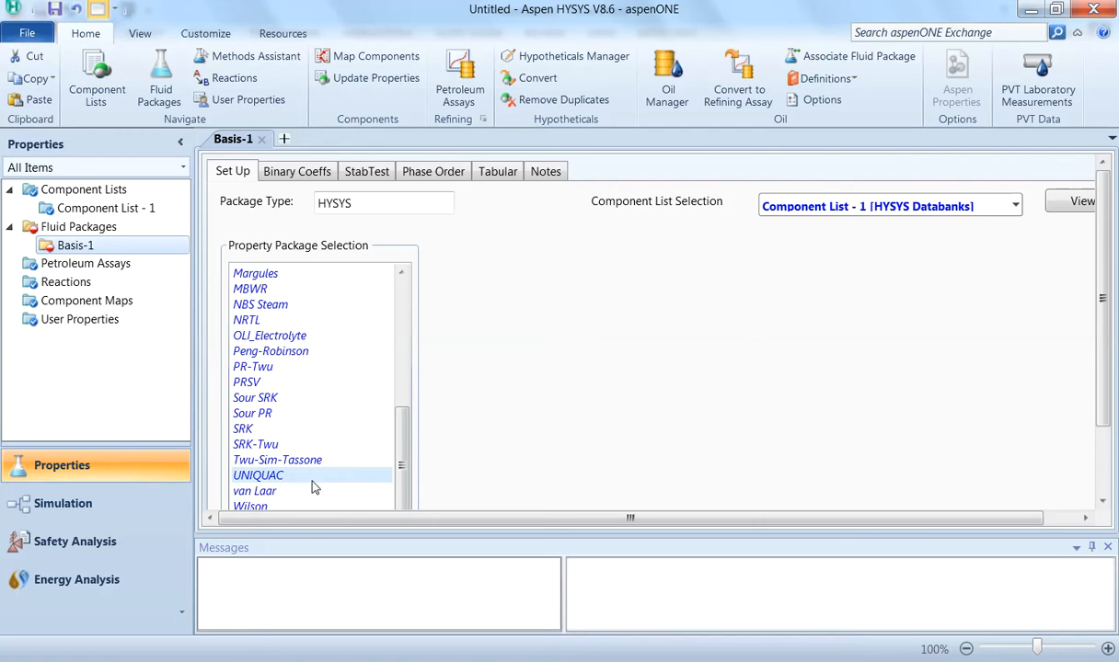
Step: Create a new reaction set and add a Kinetic reaction to it
{"action": "left_click", "coordinate": [64, 283]}
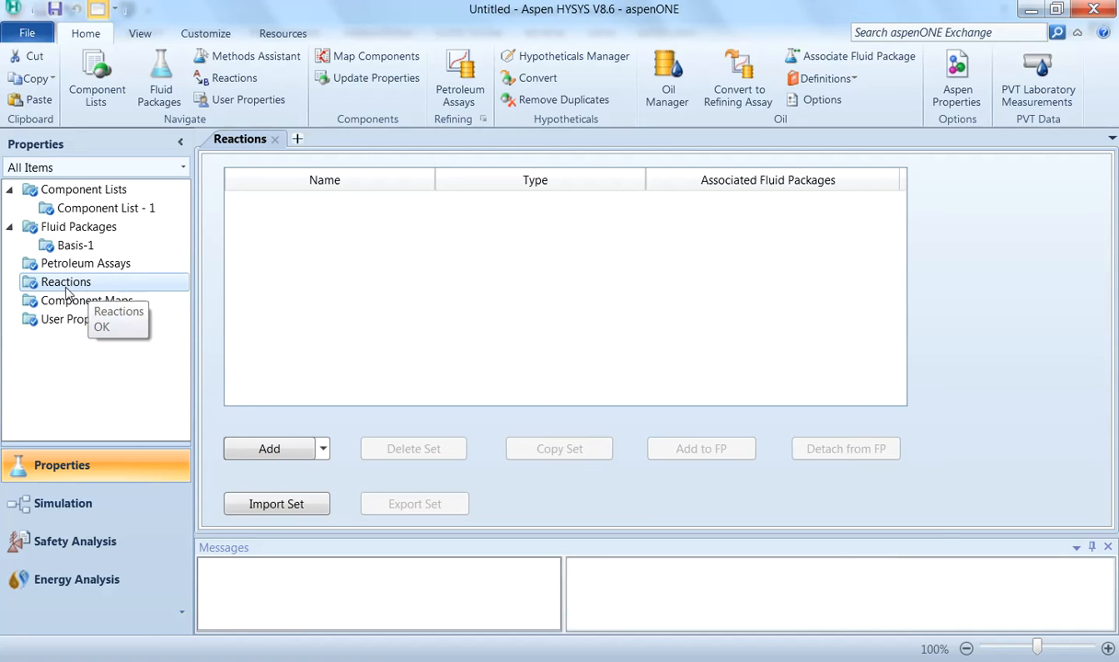
{"action": "left_click", "coordinate": [272, 451]}
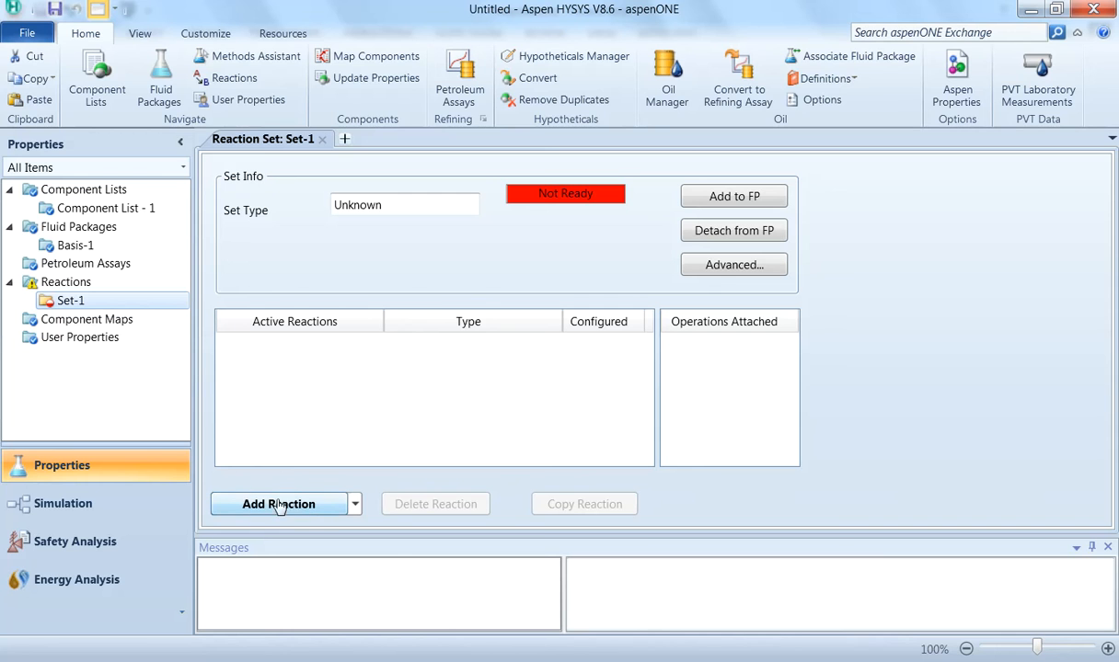
{"action": "left_click", "coordinate": [287, 506]}
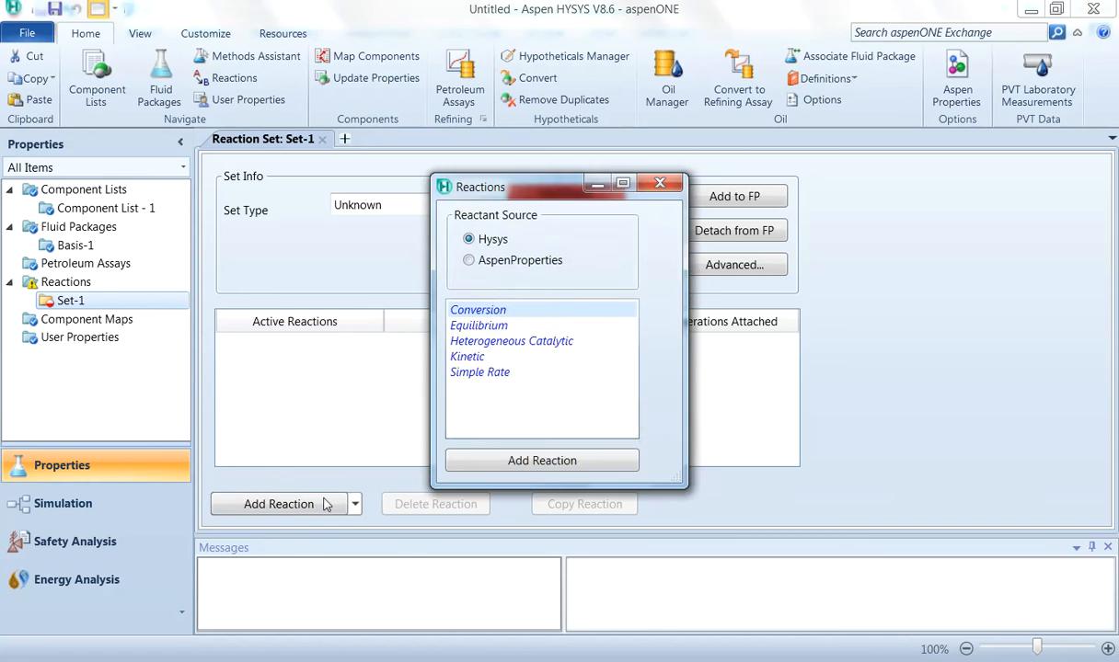
{"action": "left_click", "coordinate": [469, 358]}
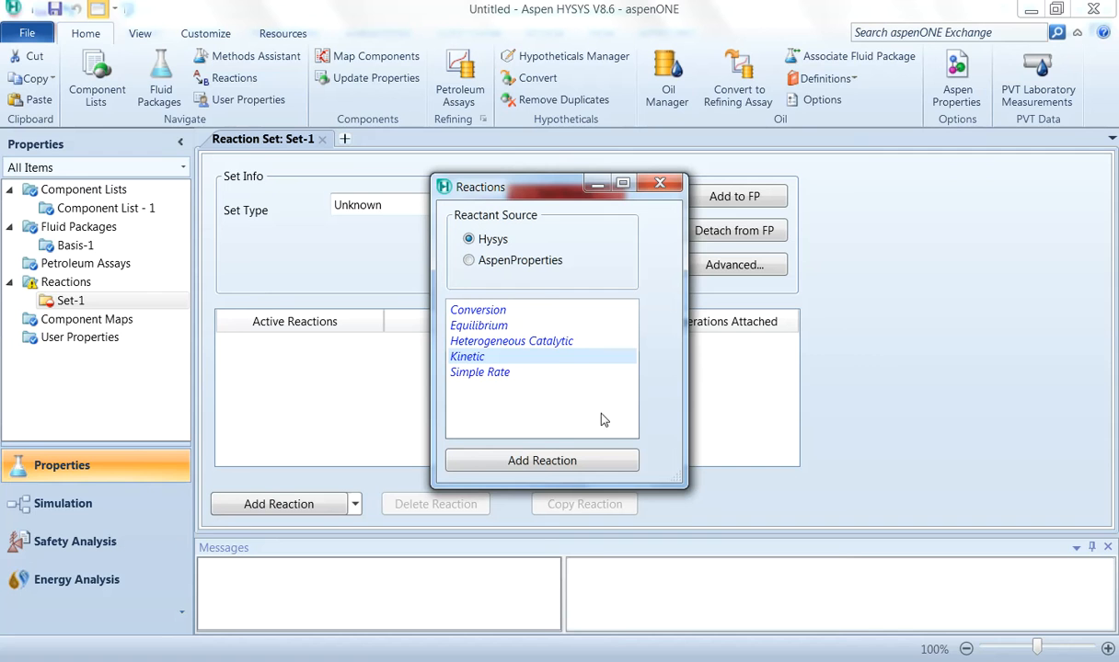
{"action": "left_click", "coordinate": [557, 463]}
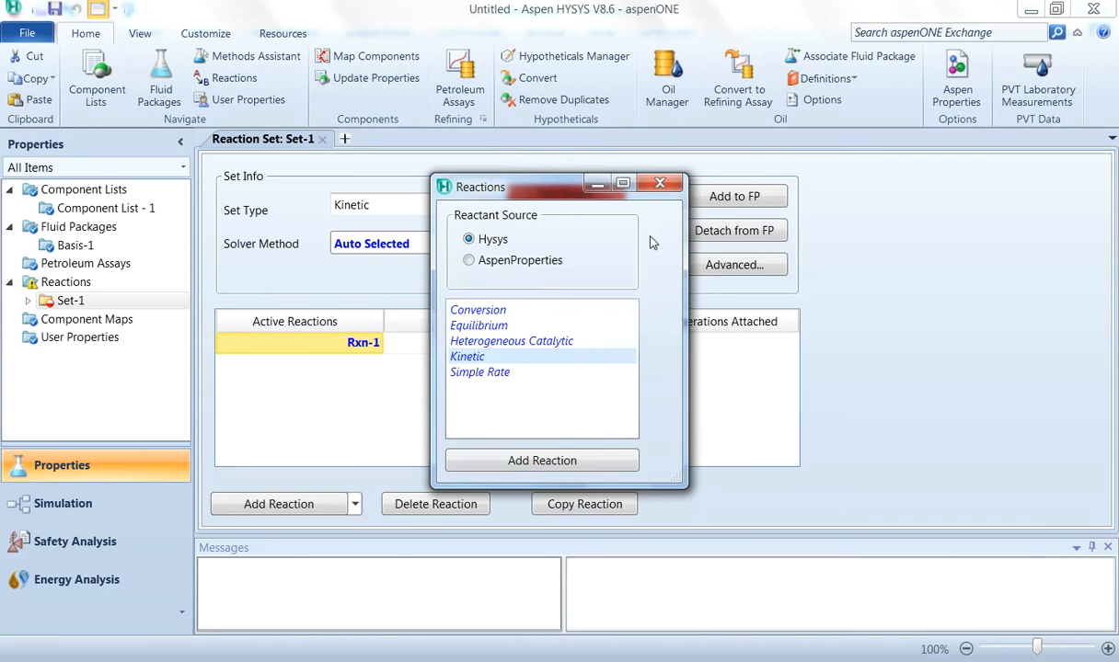
{"action": "left_click", "coordinate": [660, 185]}
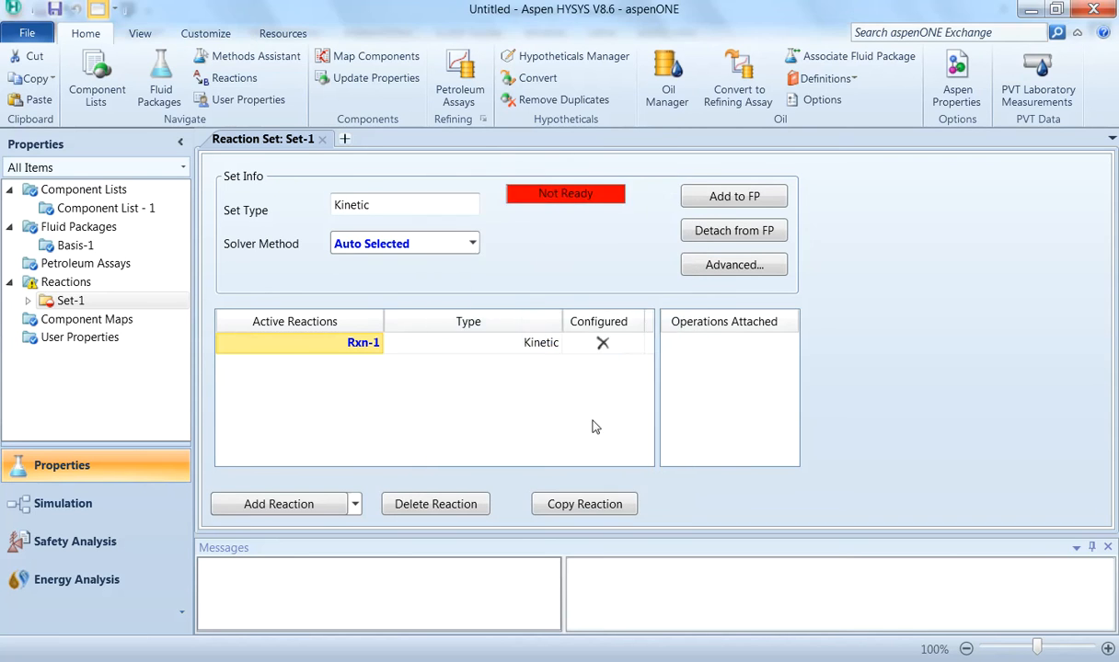
Step: Open the kinetic reaction and add H2O, 12C3Oxide and 12-C3diol as its components
{"action": "double_click", "coordinate": [366, 352]}
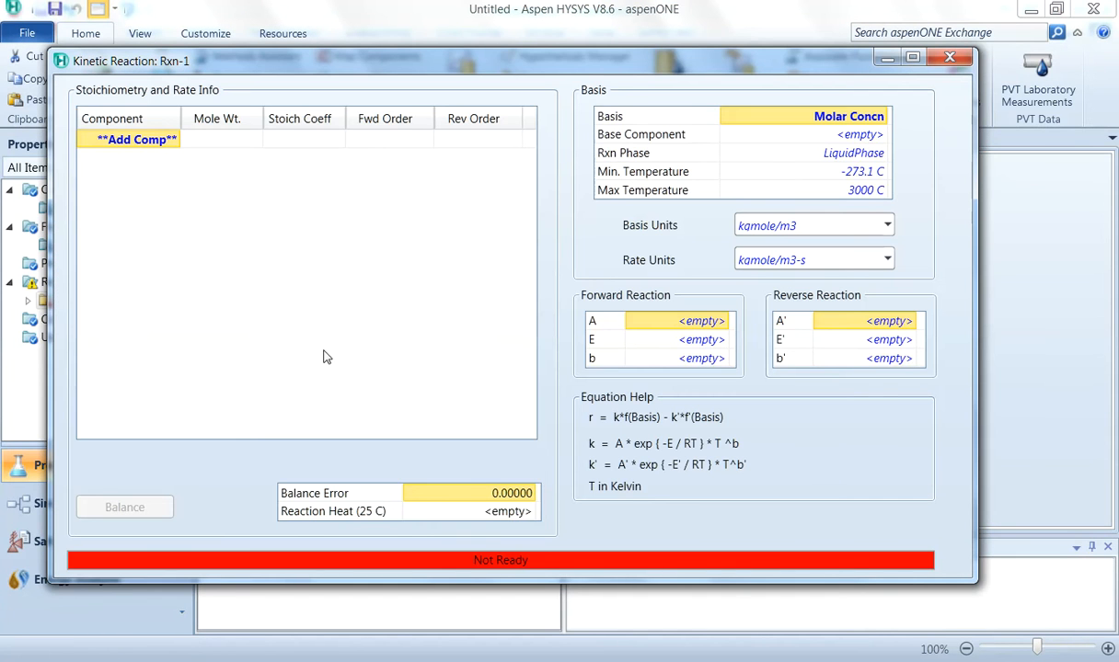
{"action": "left_click", "coordinate": [166, 140]}
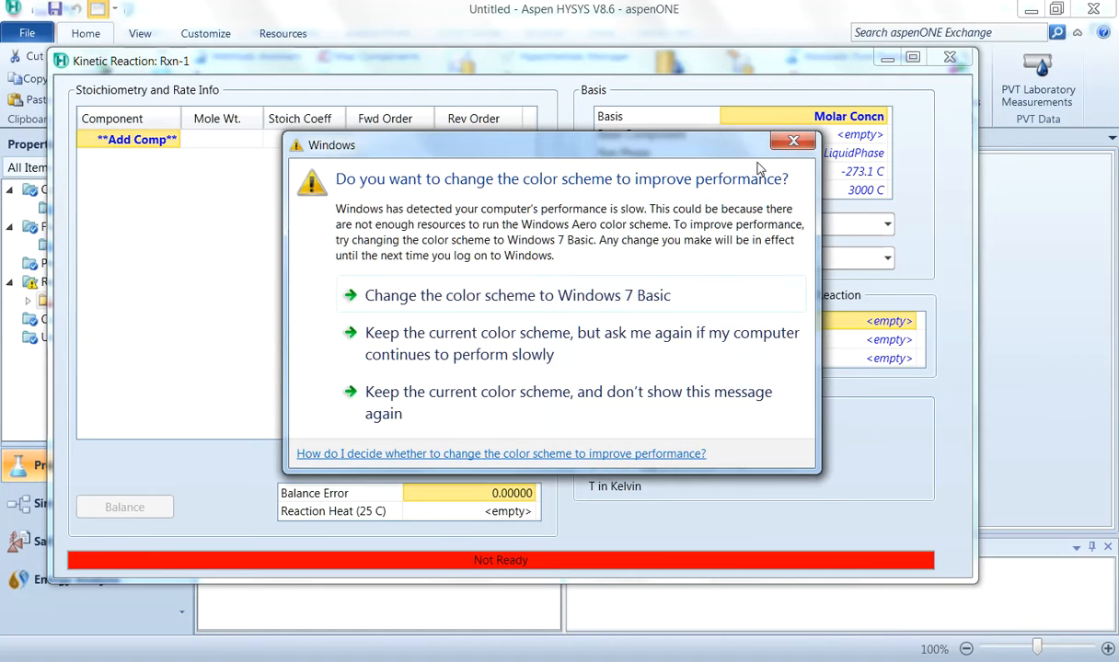
{"action": "left_click", "coordinate": [792, 140]}
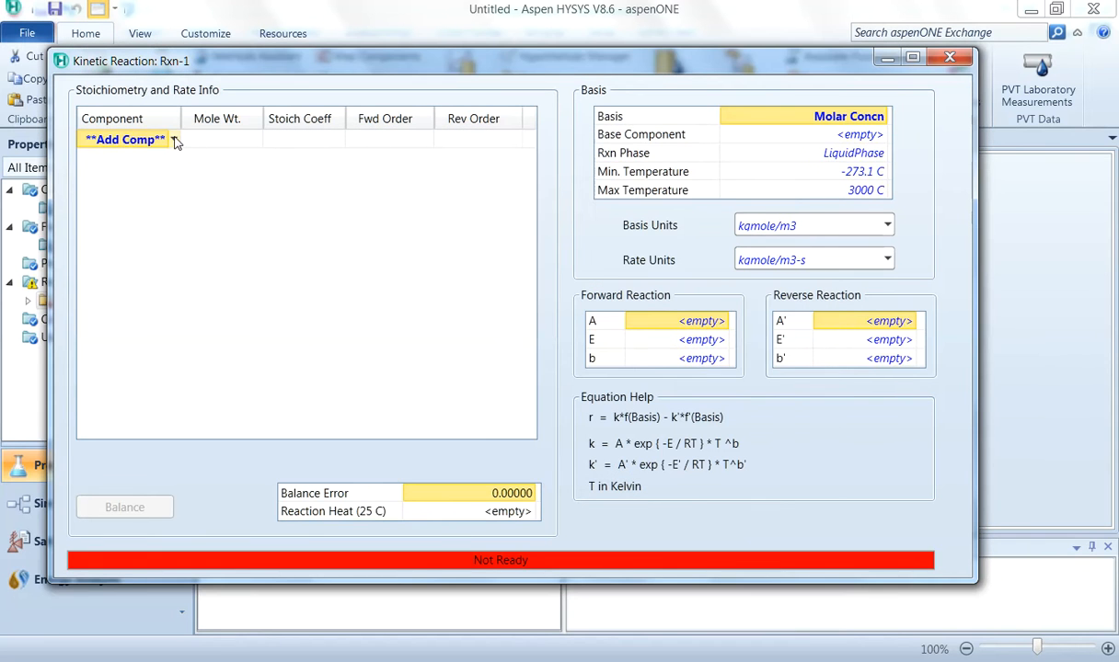
{"action": "left_click", "coordinate": [174, 140]}
{"action": "left_click", "coordinate": [153, 169]}
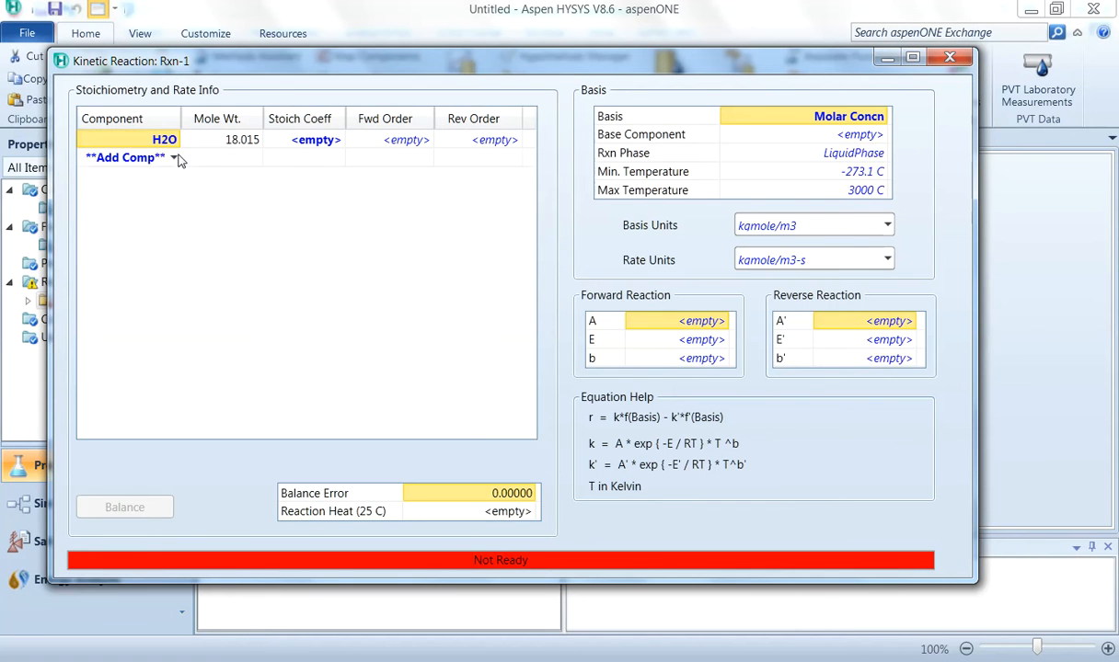
{"action": "left_click", "coordinate": [170, 158]}
{"action": "left_click", "coordinate": [175, 158]}
{"action": "left_click", "coordinate": [155, 184]}
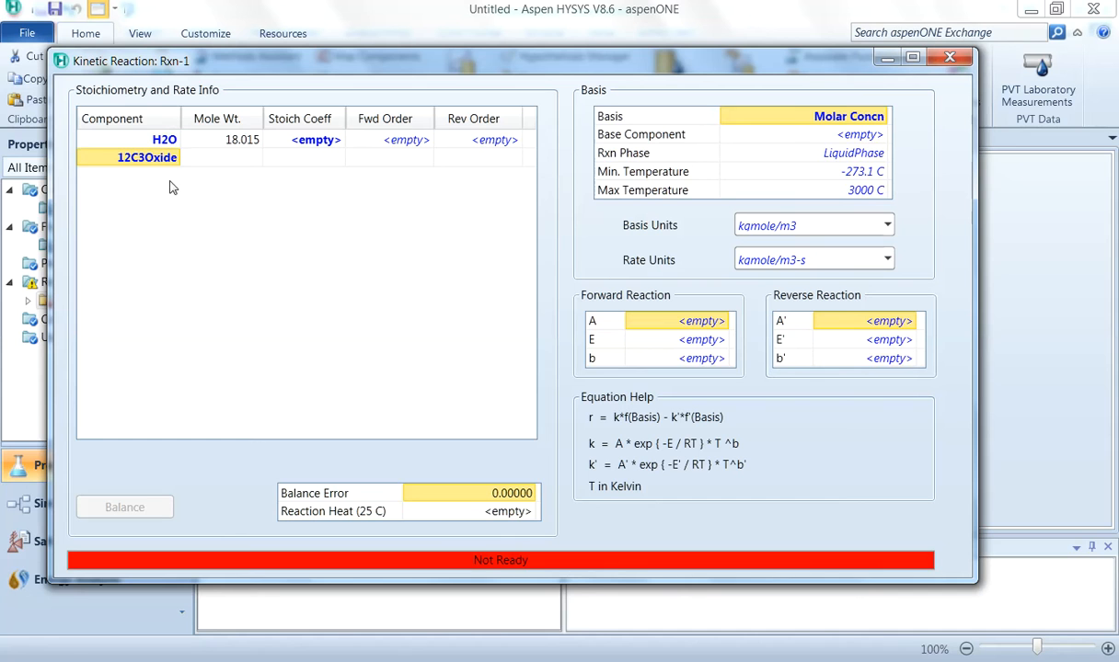
{"action": "left_click", "coordinate": [162, 176]}
{"action": "left_click", "coordinate": [175, 176]}
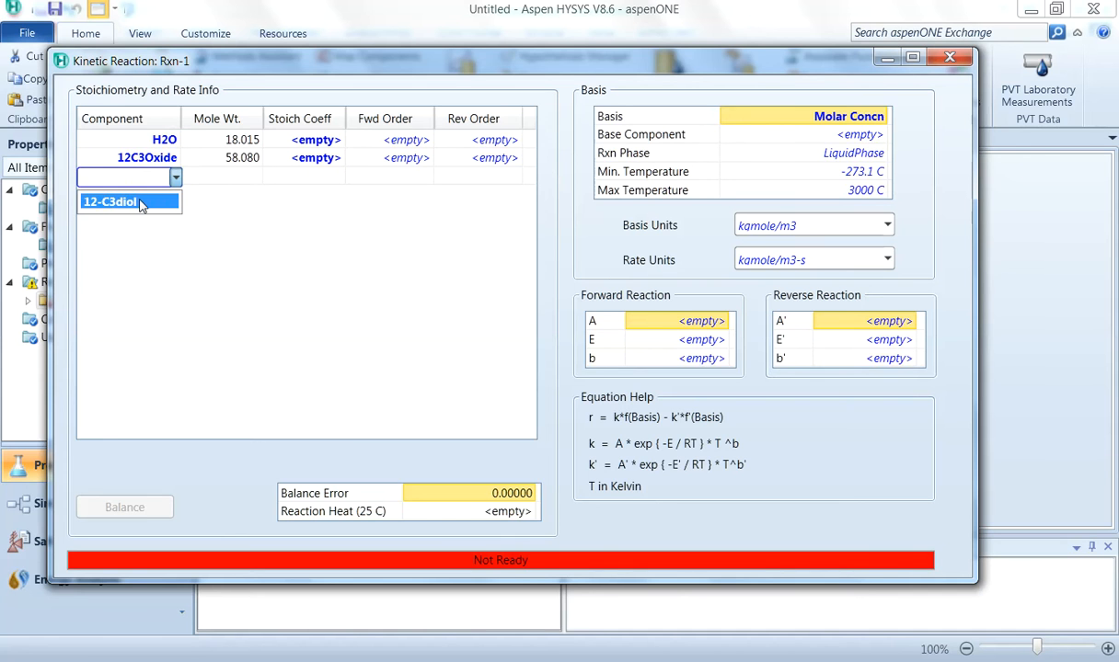
{"action": "left_click", "coordinate": [144, 201]}
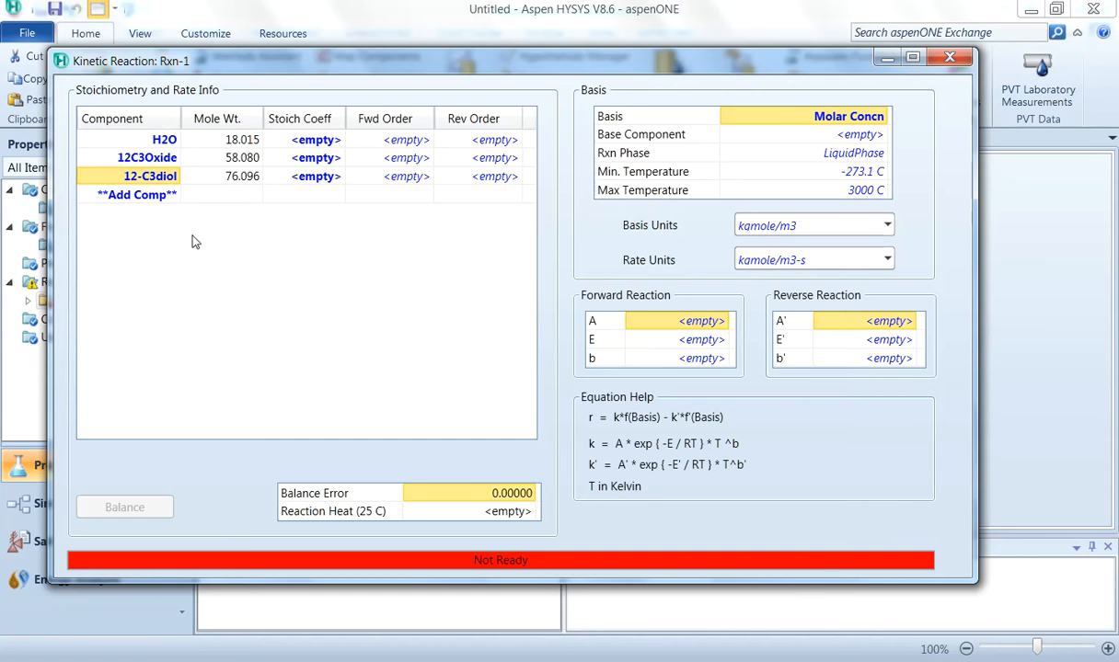
Step: Set the stoichiometric coefficients to -1 for H2O and 12C3Oxide and 1 for 12-C3diol
{"action": "left_click", "coordinate": [327, 143]}
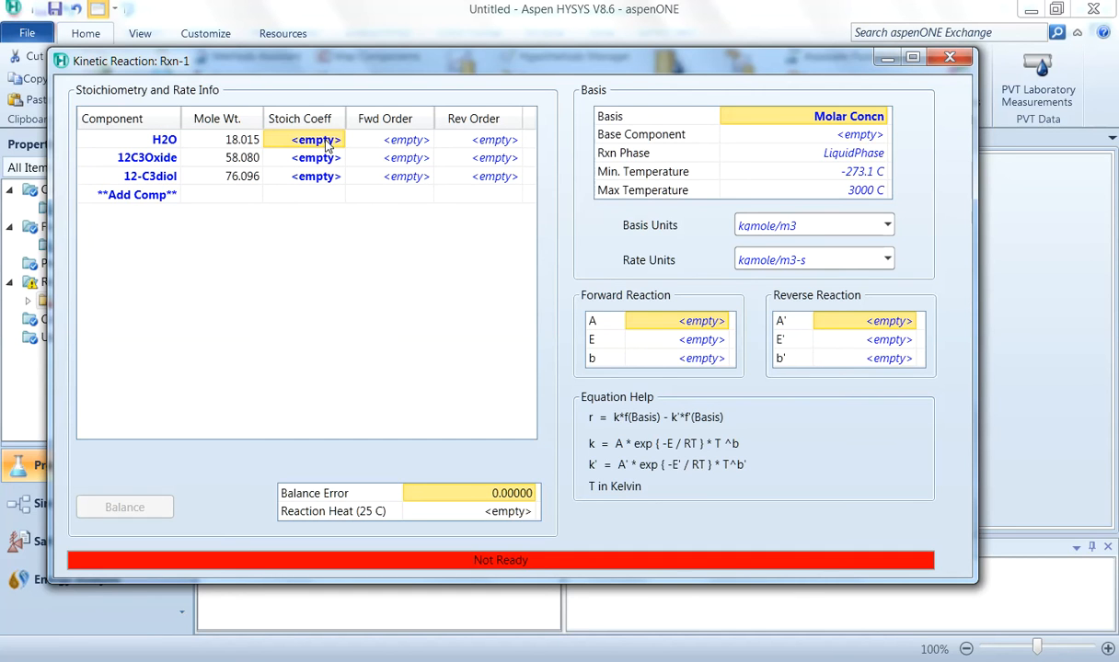
{"action": "type", "text": "-1"}
{"action": "key", "text": "Return"}
{"action": "type", "text": "-1"}
{"action": "key", "text": "Return"}
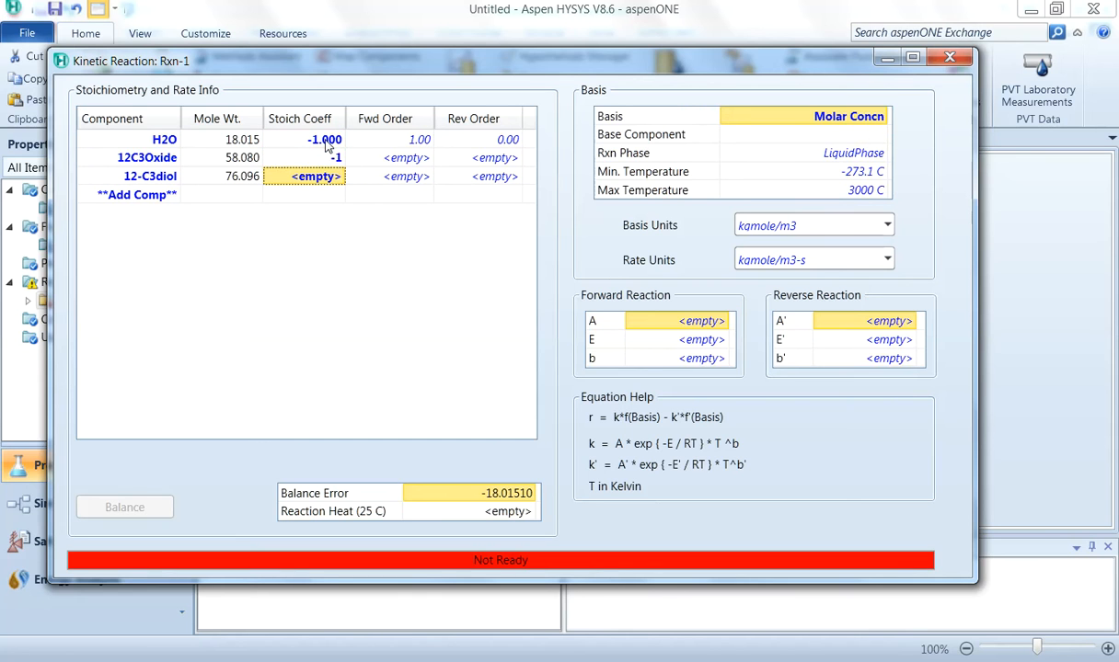
{"action": "type", "text": "1"}
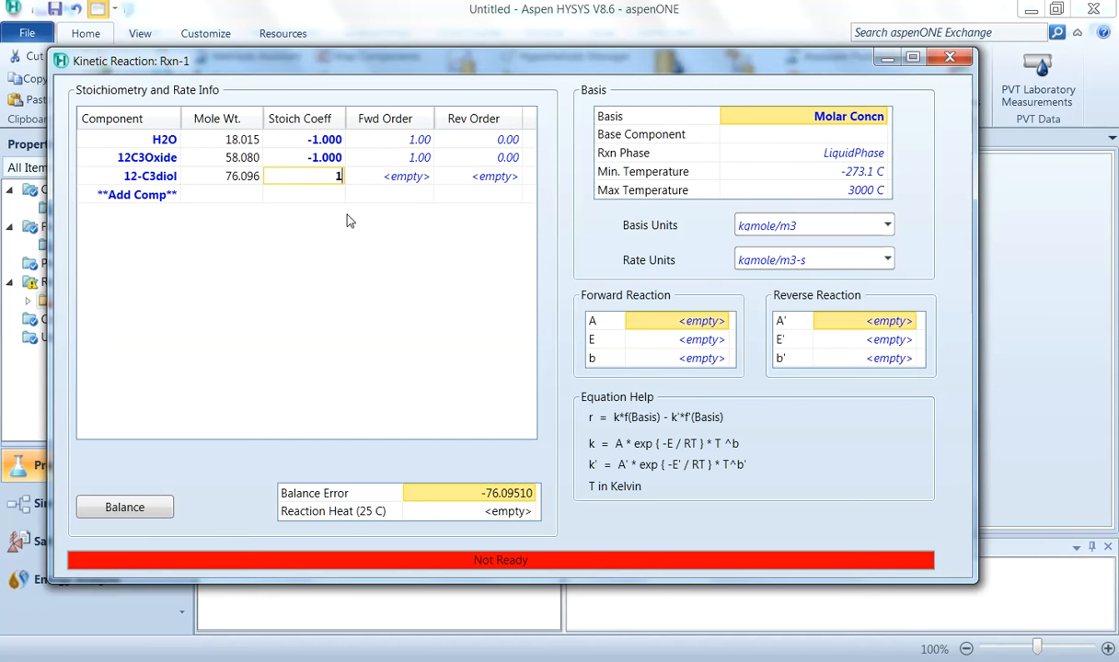
{"action": "key", "text": "Return"}
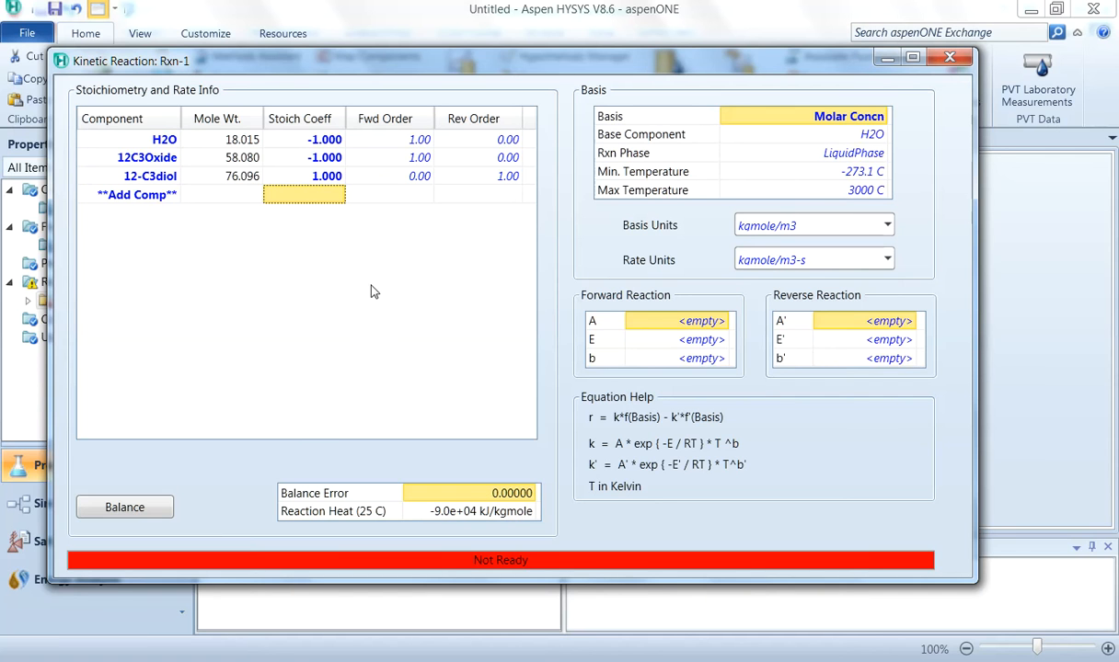
Step: Configure the reaction basis as Partial Pres with base component 12C3Oxide and reaction phase CombinedLiquid
{"action": "left_click", "coordinate": [881, 118]}
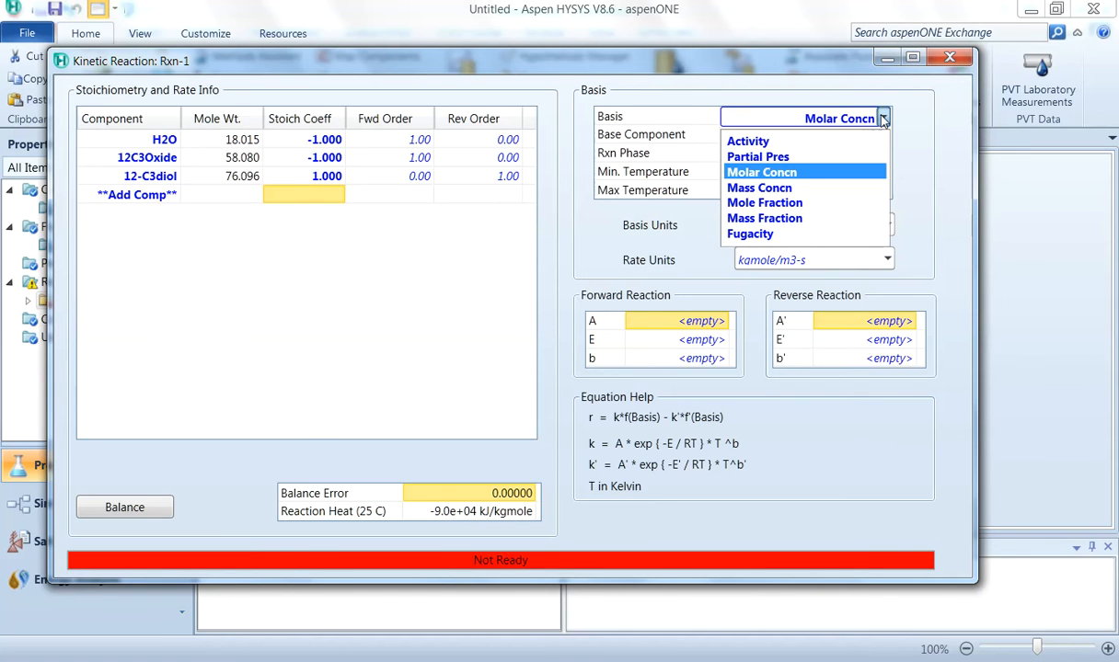
{"action": "left_click", "coordinate": [825, 158]}
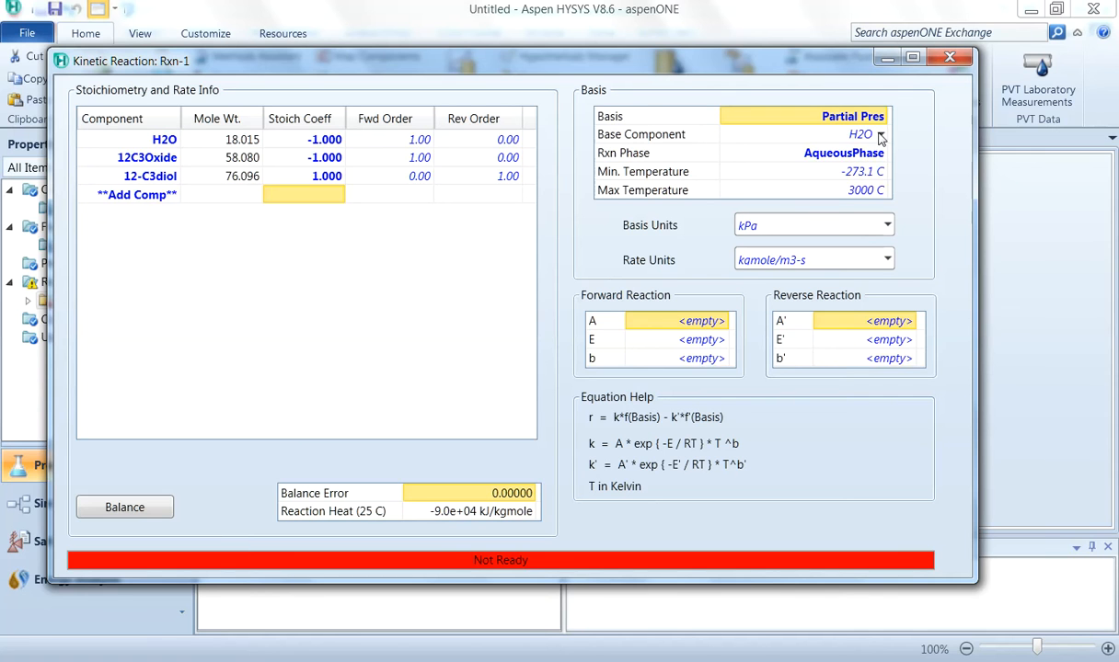
{"action": "left_click", "coordinate": [880, 136]}
{"action": "left_click", "coordinate": [880, 136]}
{"action": "left_click", "coordinate": [805, 156]}
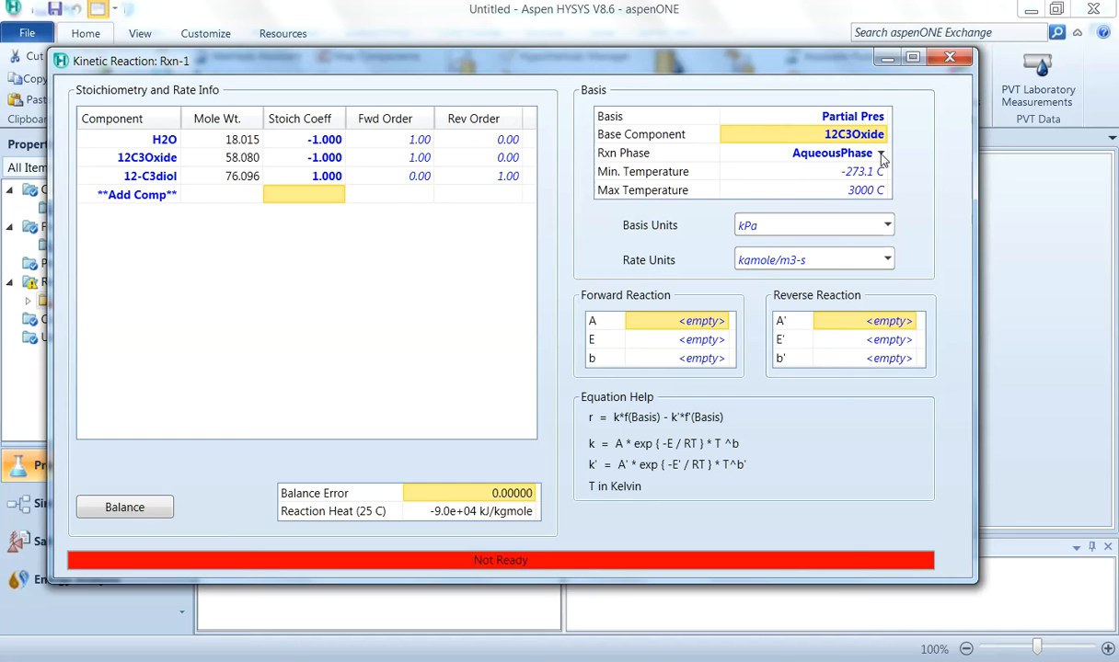
{"action": "left_click", "coordinate": [880, 156]}
{"action": "left_click", "coordinate": [819, 243]}
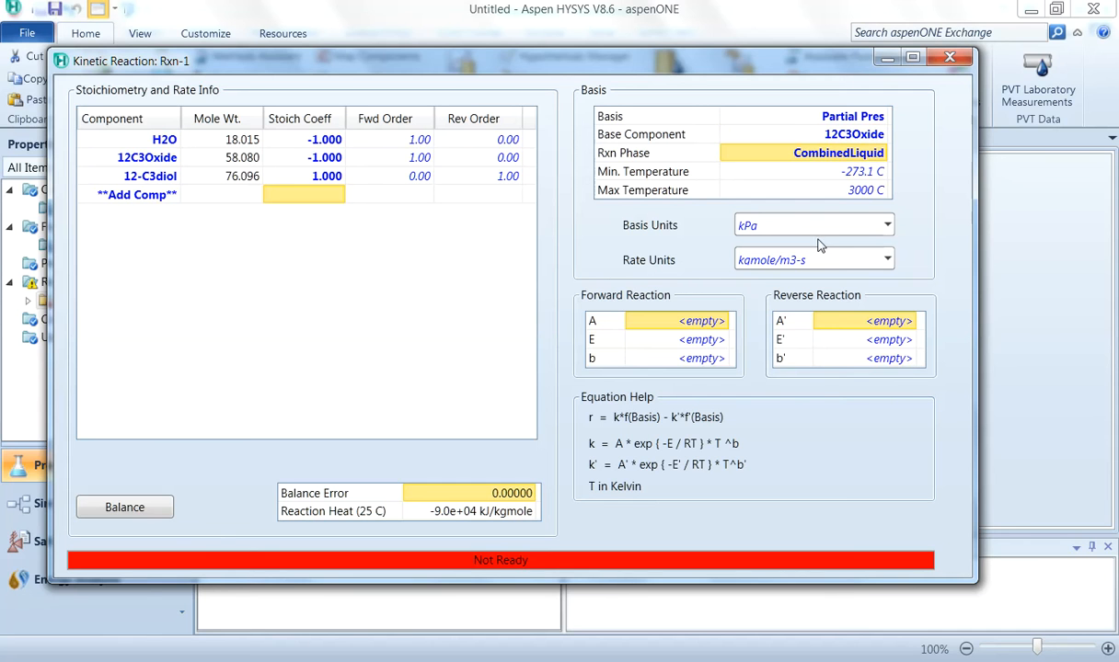
Step: Set the forward reaction's pre-exponential factor A to 1.65e13 and activation energy E to 32000, then close the reaction
{"action": "left_click", "coordinate": [706, 324]}
{"action": "type", "text": "1.65"}
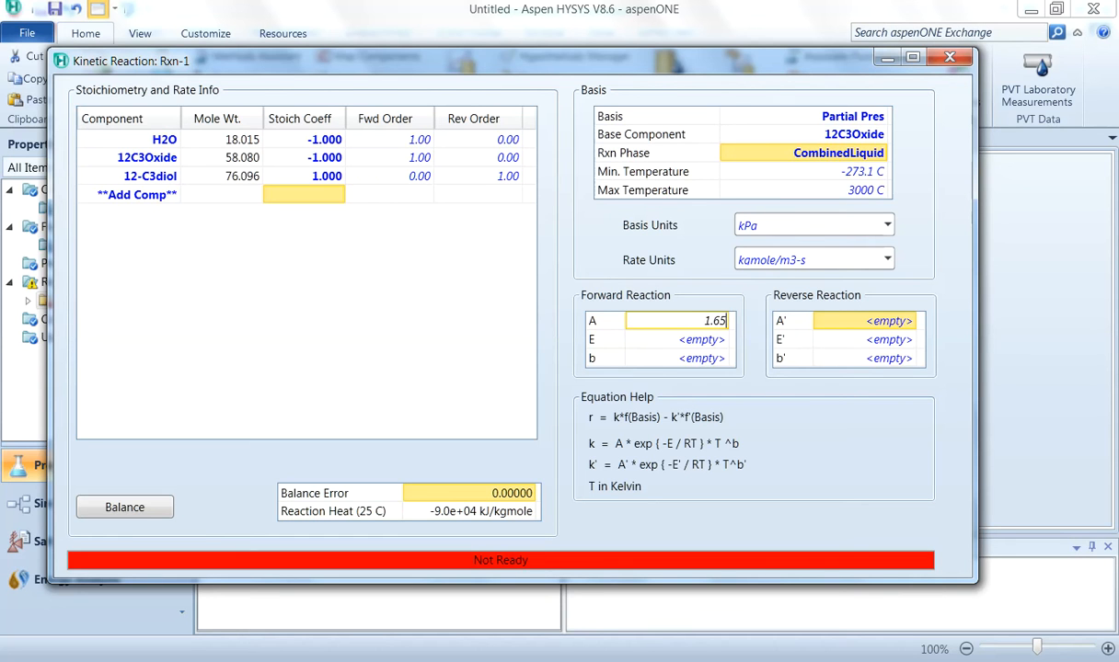
{"action": "type", "text": "e13"}
{"action": "key", "text": "Return"}
{"action": "left_click", "coordinate": [706, 340]}
{"action": "left_click", "coordinate": [706, 340]}
{"action": "type", "text": "3200"}
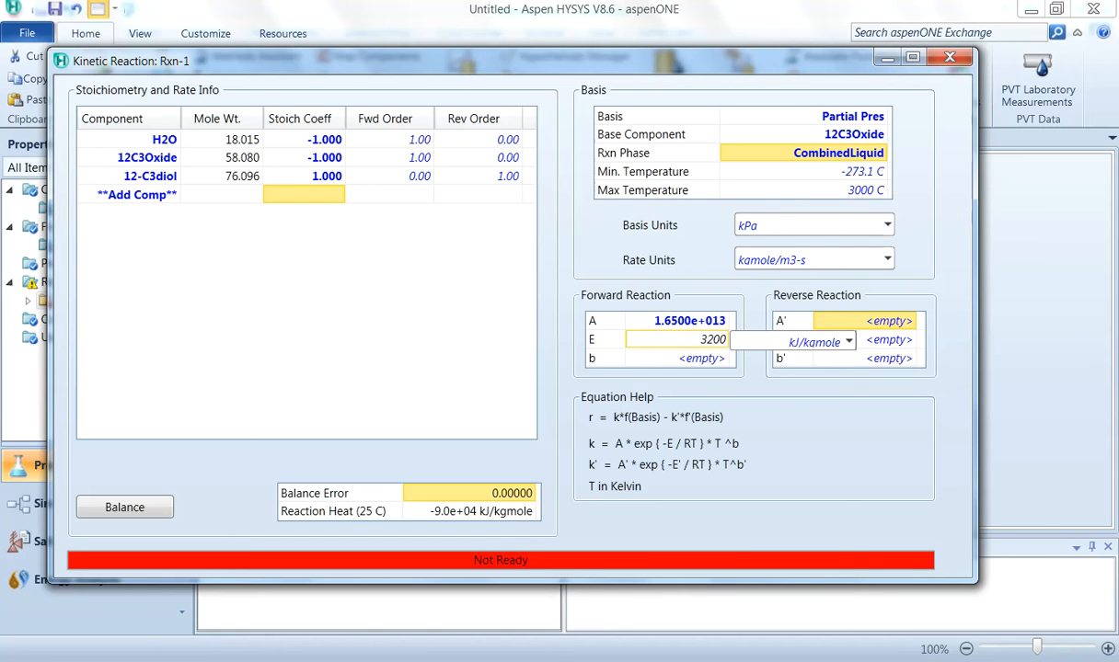
{"action": "type", "text": "0"}
{"action": "key", "text": "Return"}
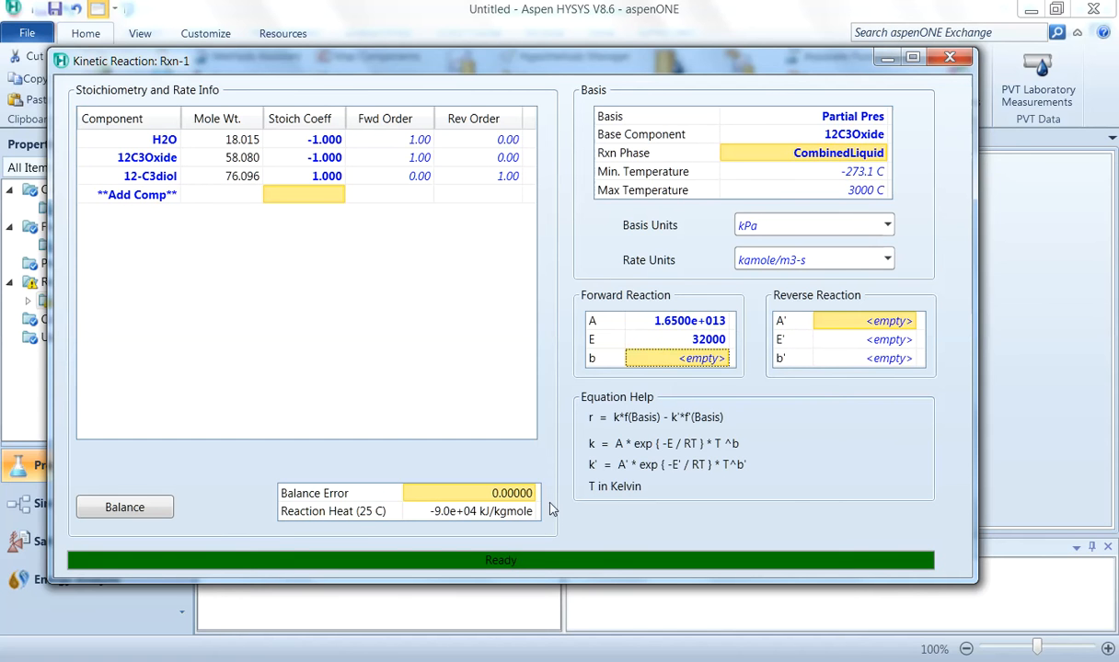
{"action": "left_click", "coordinate": [947, 59]}
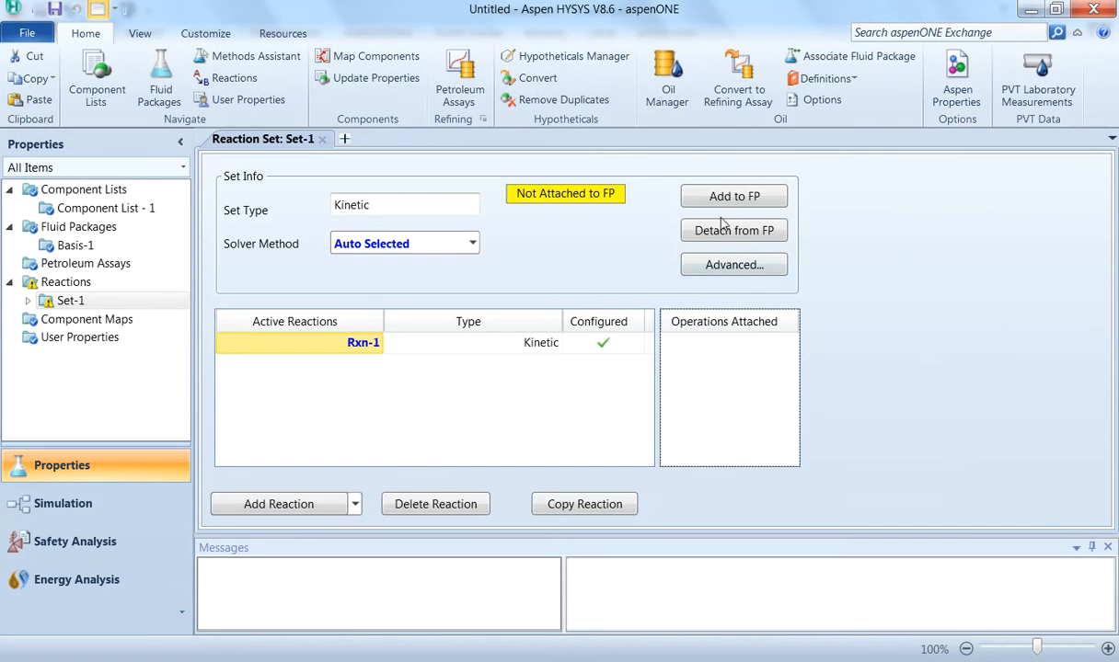
Step: Attach reaction set Set-1 to the Basis-1 fluid package
{"action": "left_click", "coordinate": [738, 198]}
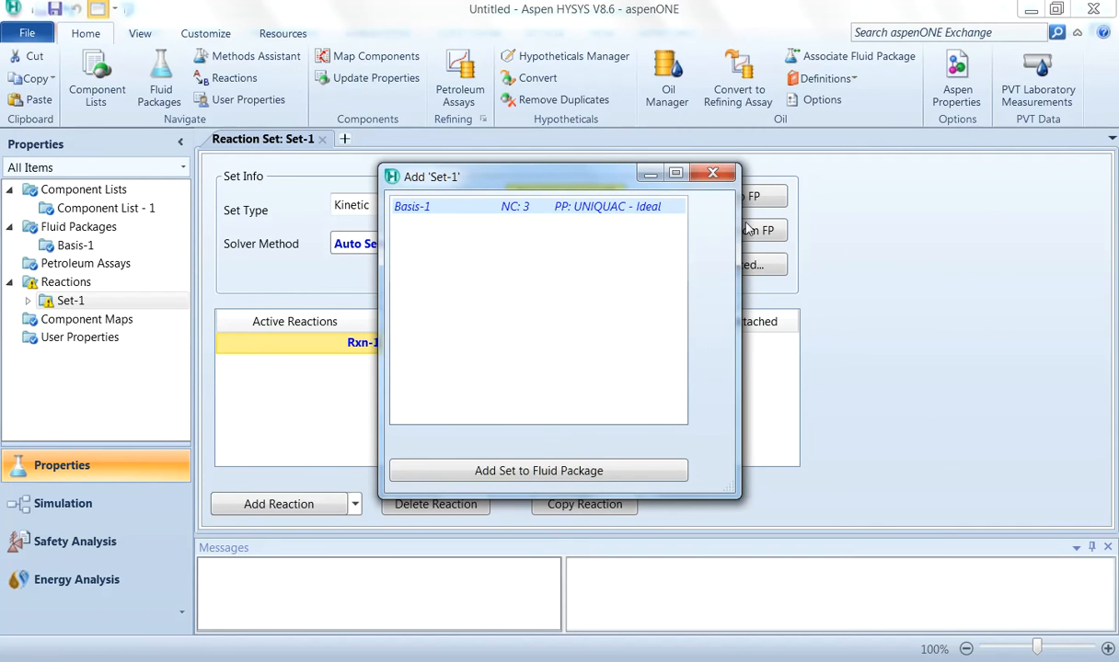
{"action": "left_click", "coordinate": [725, 172]}
{"action": "left_click", "coordinate": [734, 200]}
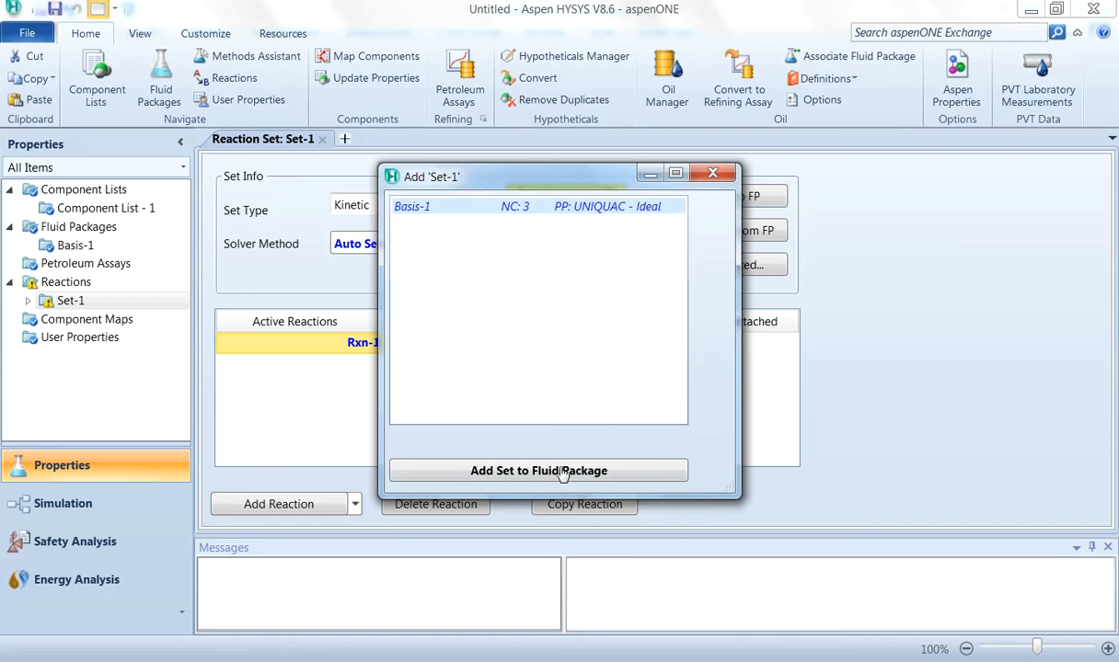
{"action": "left_click", "coordinate": [650, 467]}
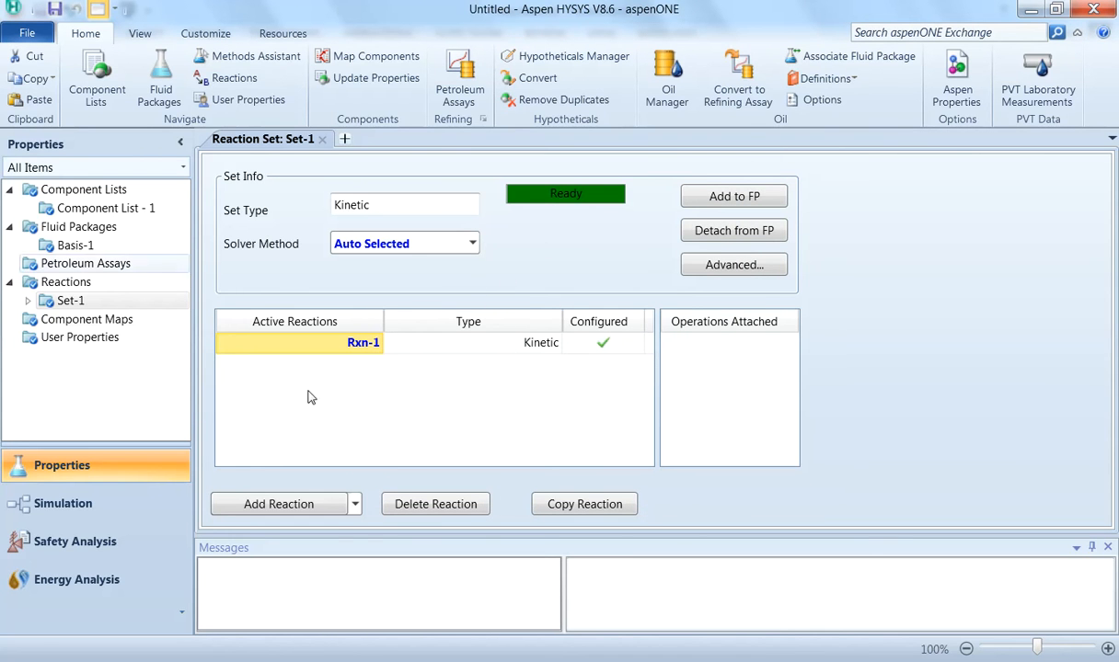
Step: Switch to the simulation environment and place two material streams on the main flowsheet
{"action": "left_click", "coordinate": [90, 503]}
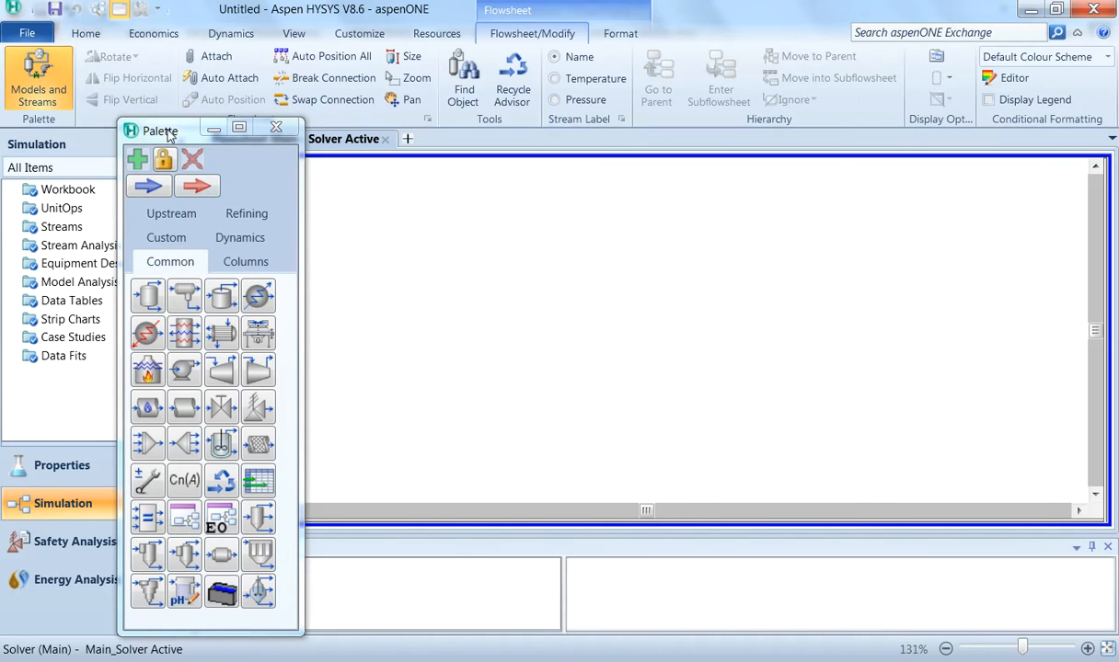
{"action": "left_click_drag", "start_coordinate": [167, 136], "coordinate": [66, 47]}
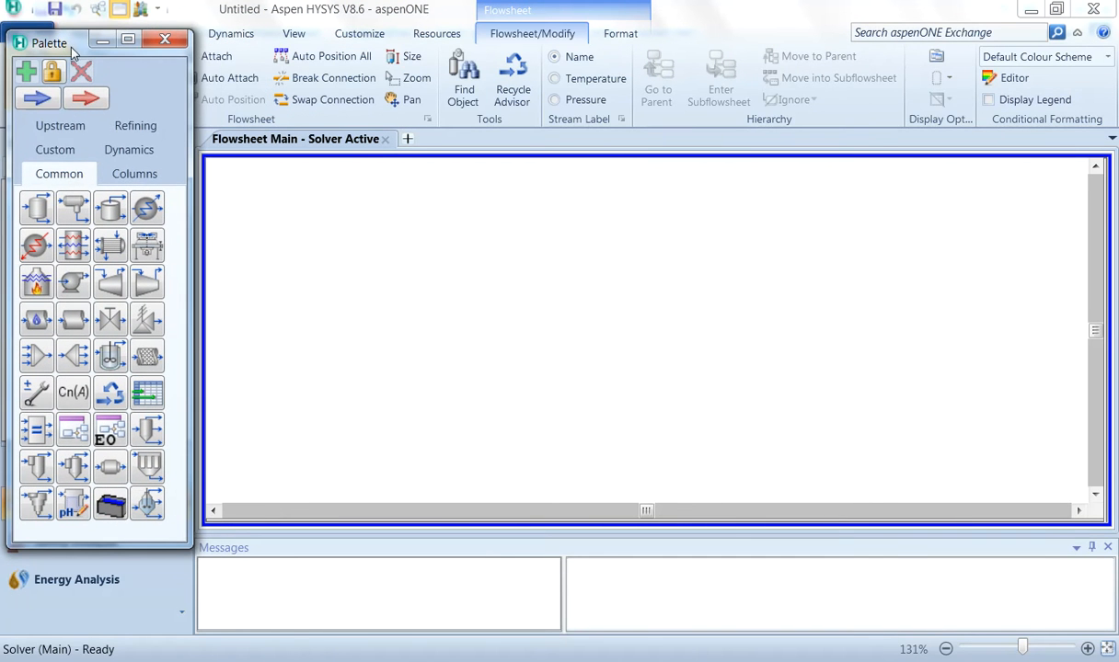
{"action": "left_click", "coordinate": [36, 101]}
{"action": "left_click", "coordinate": [359, 230]}
{"action": "left_click", "coordinate": [37, 101]}
{"action": "left_click", "coordinate": [359, 313]}
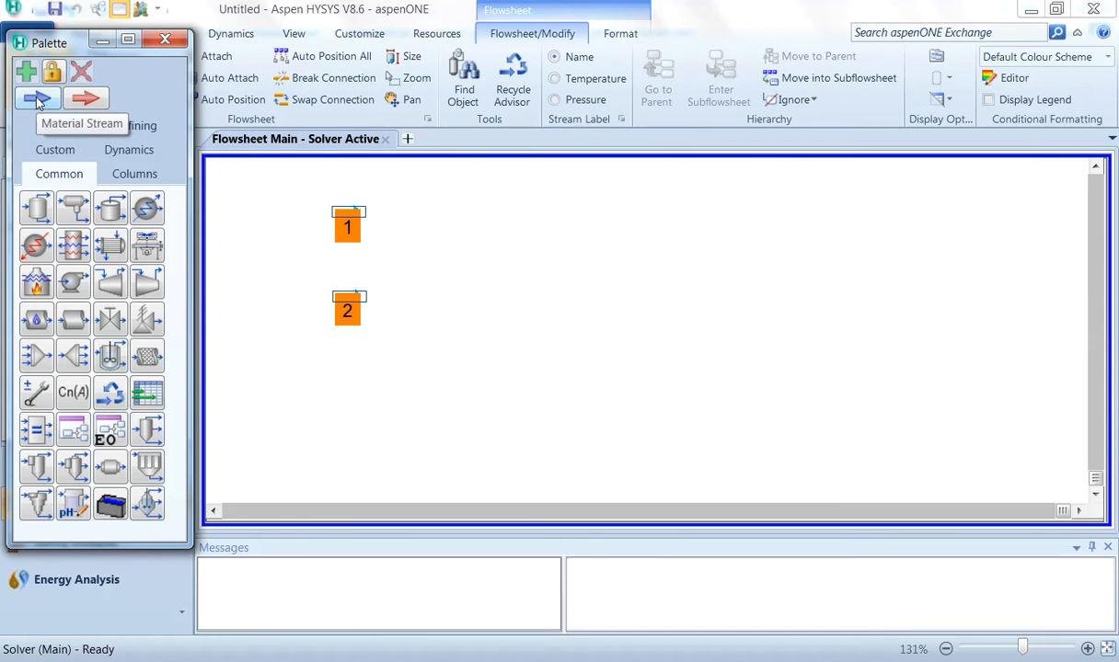
{"action": "left_click", "coordinate": [466, 236]}
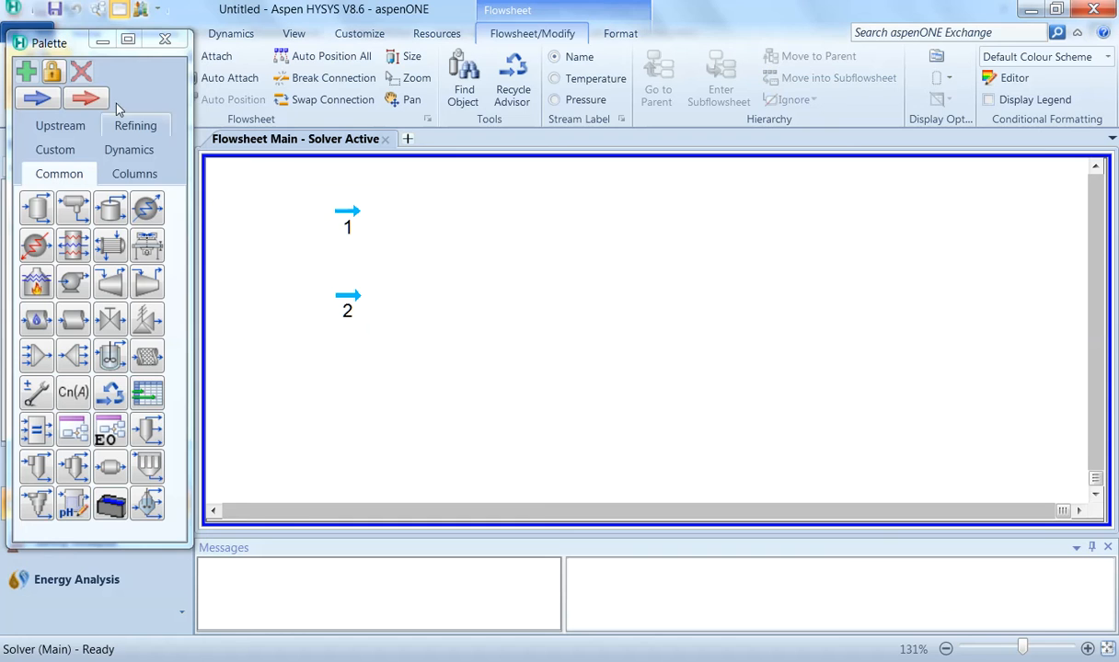
Step: Open stream 1 and rename it Propylene Oxide
{"action": "double_click", "coordinate": [348, 213]}
{"action": "scroll", "coordinate": [640, 150], "scroll_direction": "down", "scroll_amount": 5}
{"action": "scroll", "coordinate": [639, 183], "scroll_direction": "up", "scroll_amount": 5}
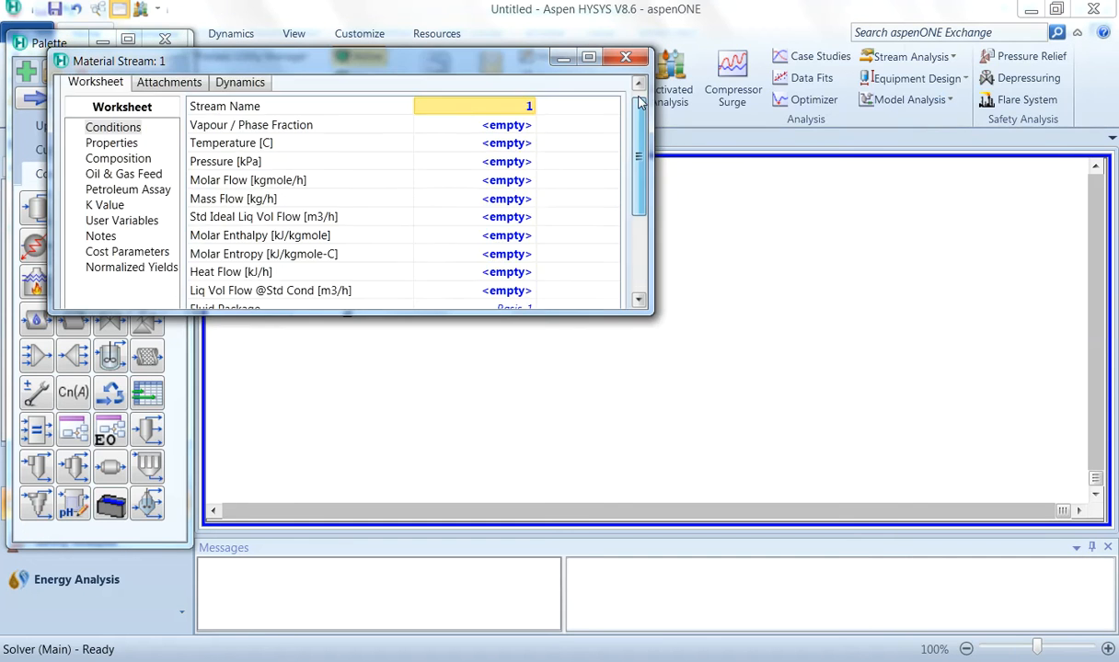
{"action": "left_click", "coordinate": [588, 57]}
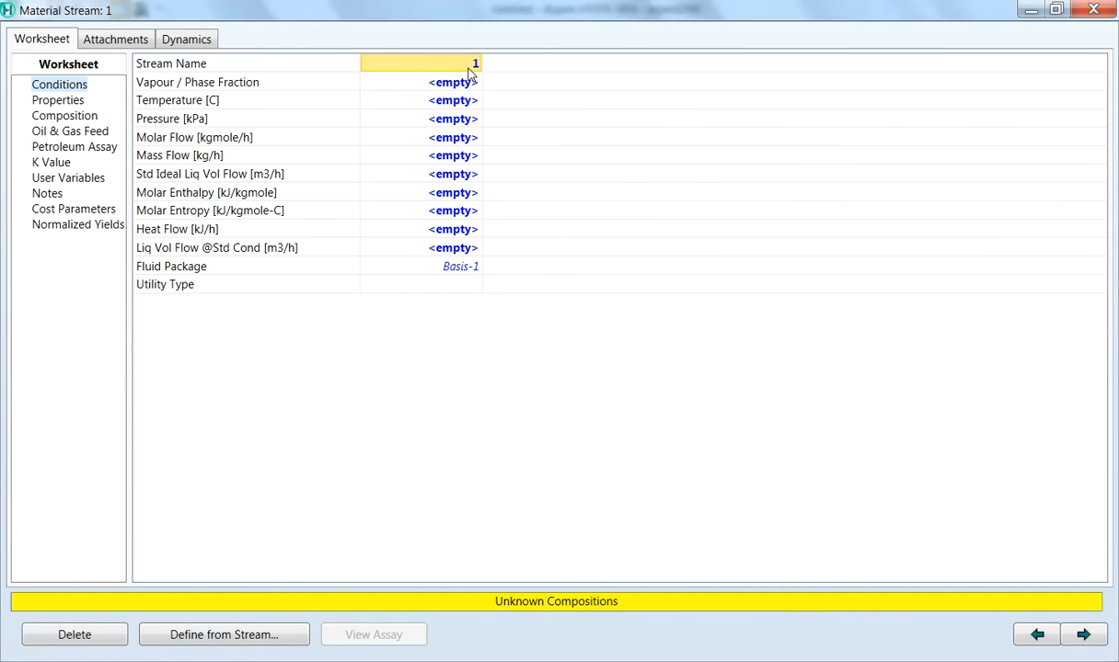
{"action": "type", "text": "Prop"}
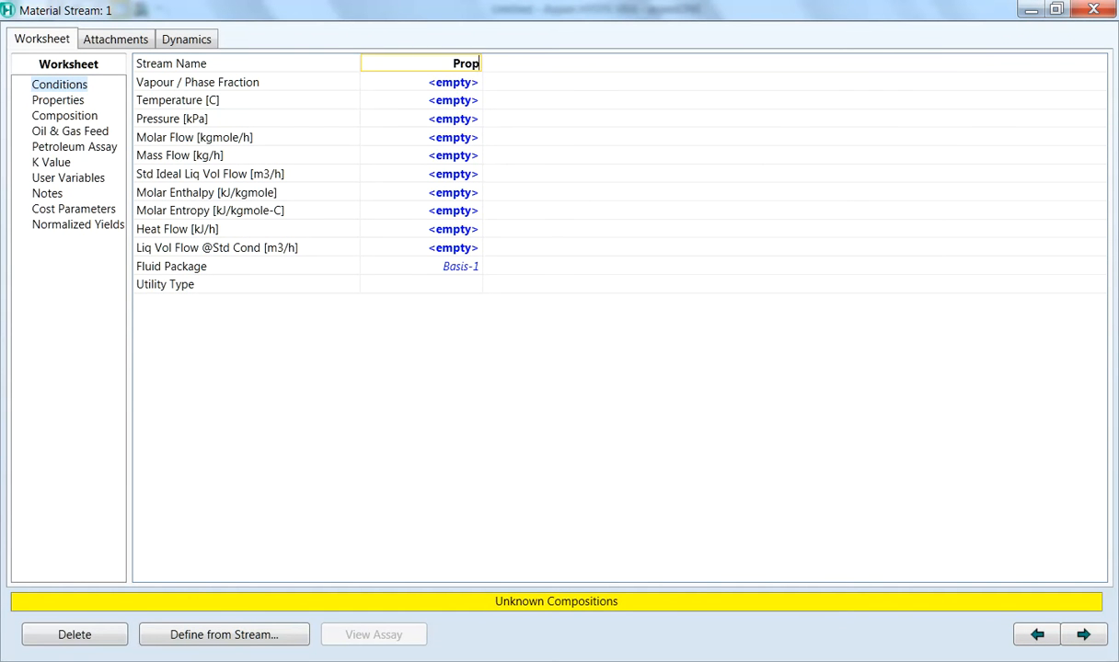
{"action": "type", "text": "ylene Oxide"}
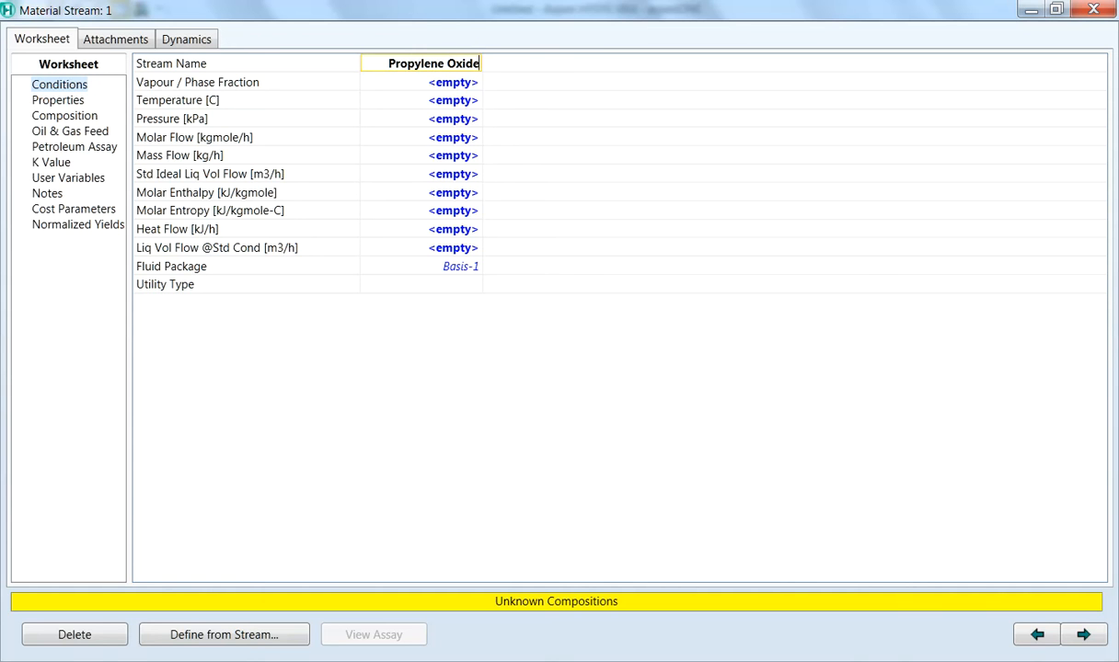
Step: Set the Propylene Oxide stream's temperature to 85 F and pressure to 1.5 atm
{"action": "left_click", "coordinate": [460, 101]}
{"action": "type", "text": "85"}
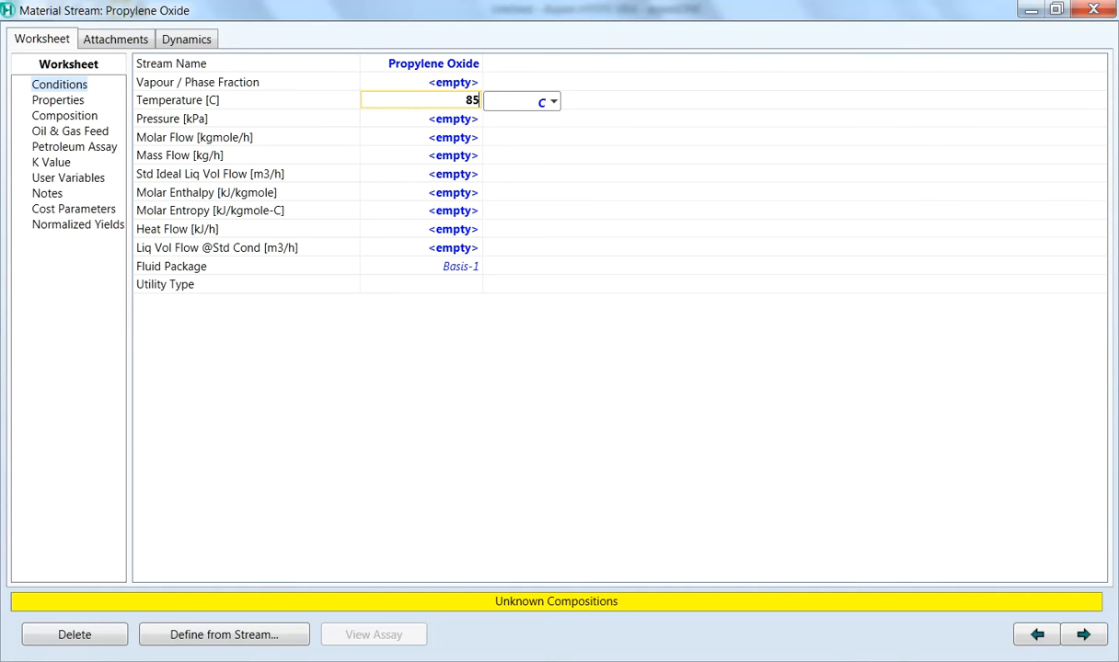
{"action": "left_click", "coordinate": [553, 102]}
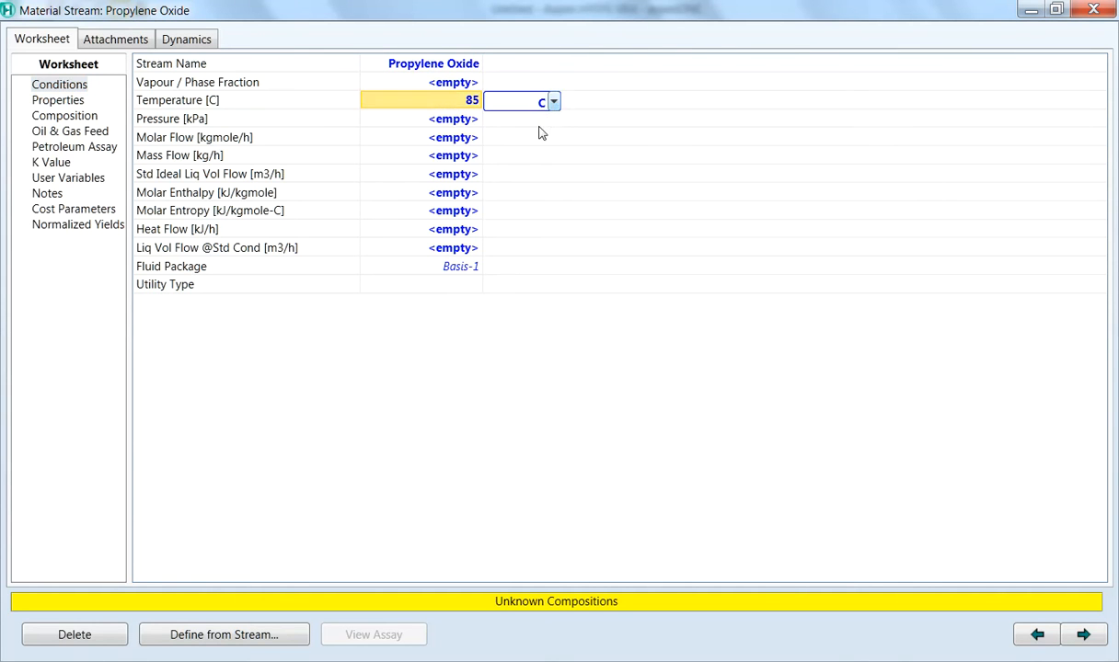
{"action": "left_click", "coordinate": [534, 159]}
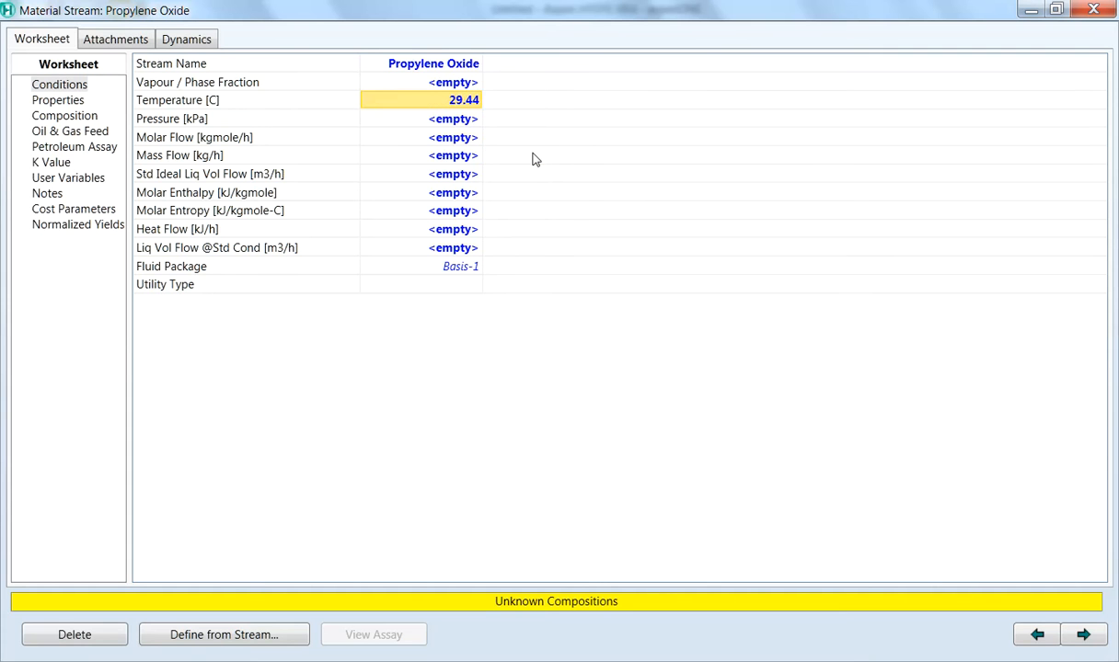
{"action": "left_click", "coordinate": [449, 121]}
{"action": "type", "text": "1.5"}
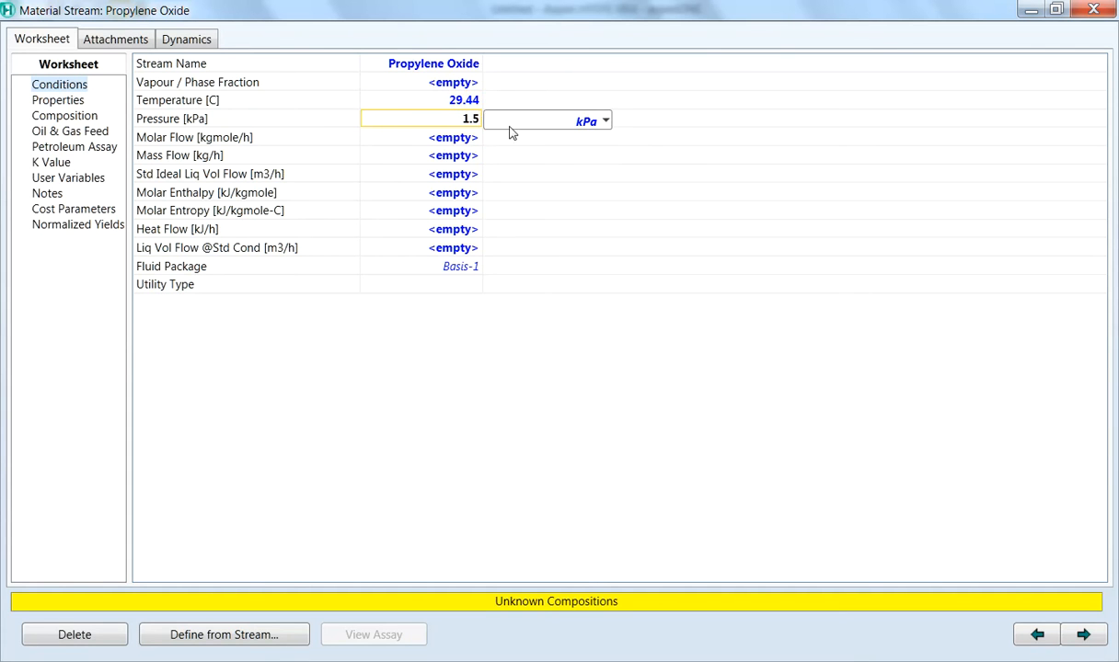
{"action": "left_click", "coordinate": [606, 121]}
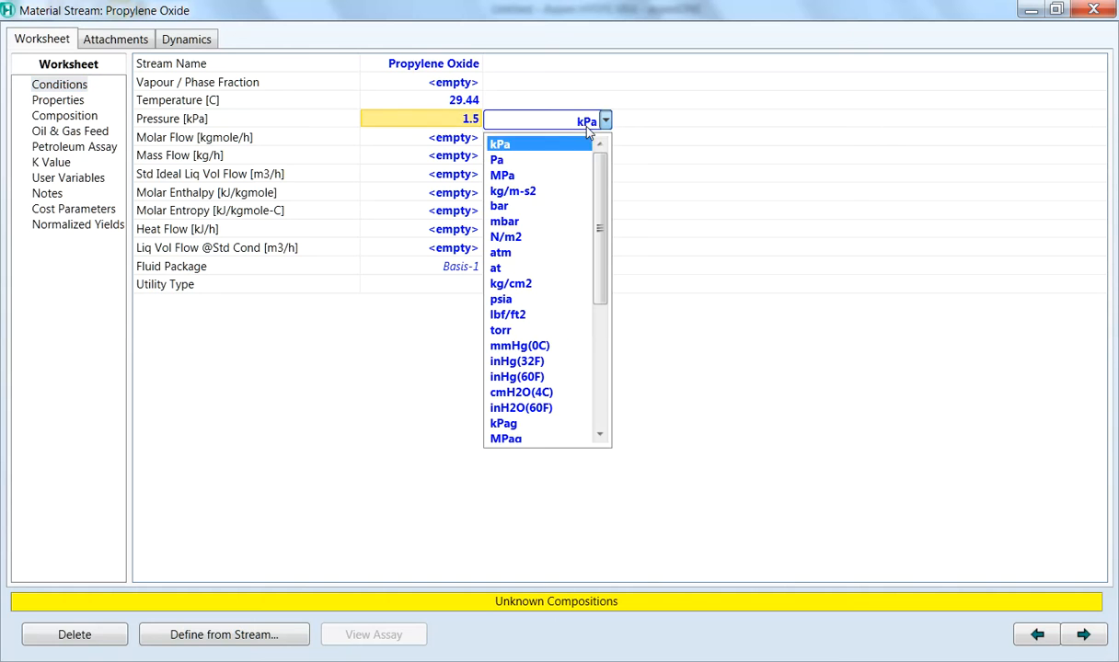
{"action": "left_click", "coordinate": [547, 254]}
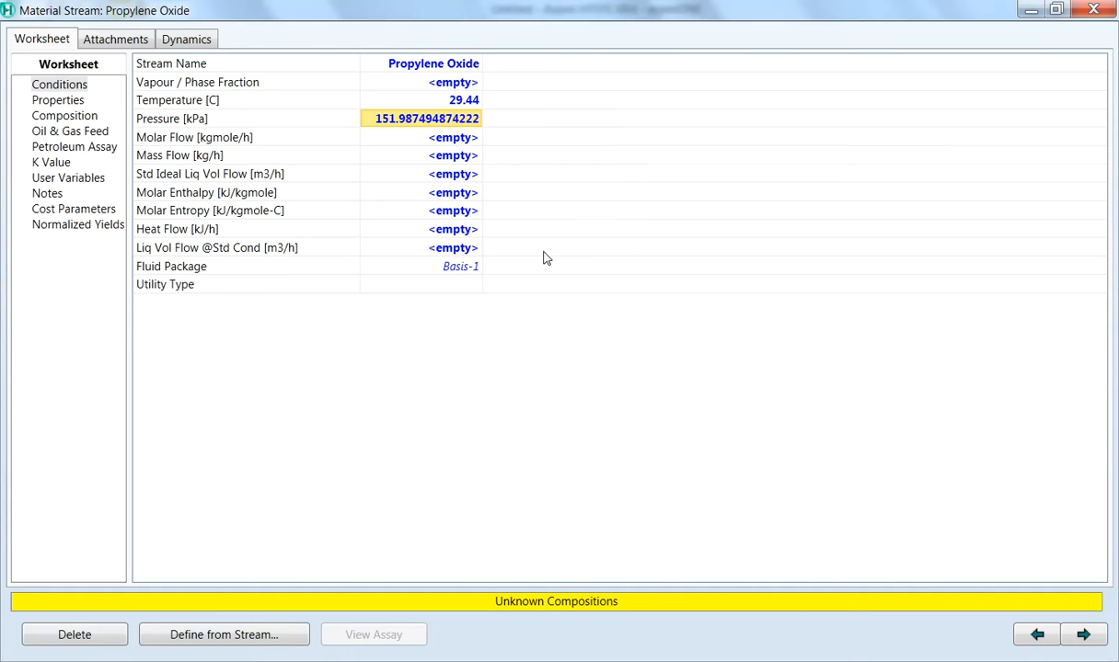
Step: Set the Propylene Oxide stream's molar flow to 150 lbmole/hr
{"action": "left_click", "coordinate": [453, 139]}
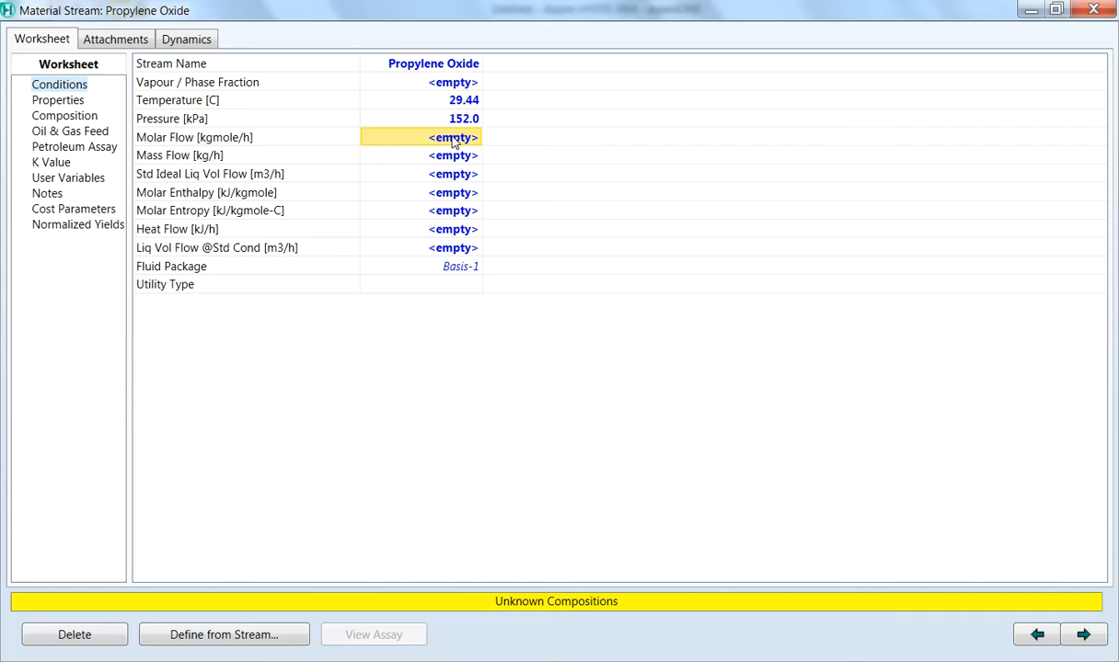
{"action": "type", "text": "150"}
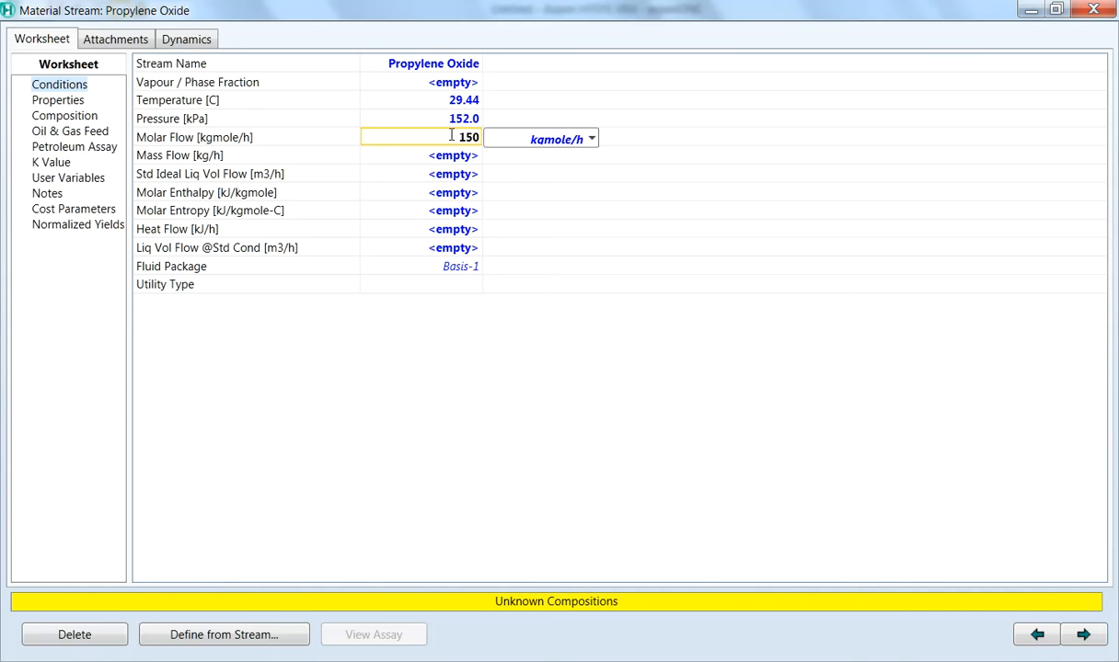
{"action": "left_click", "coordinate": [593, 139]}
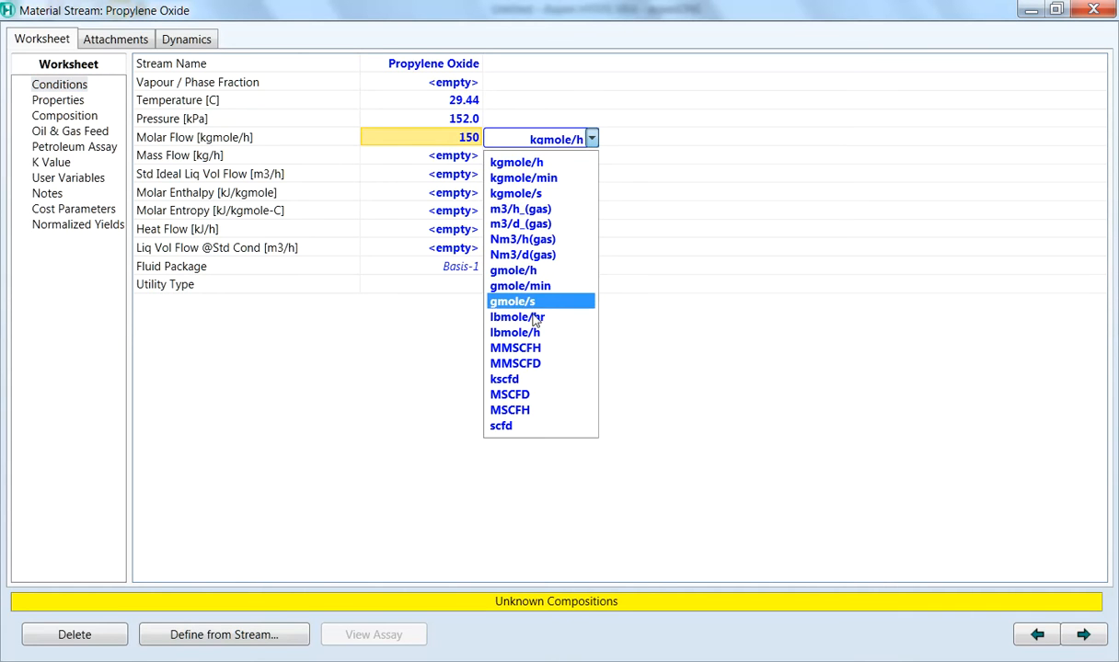
{"action": "left_click", "coordinate": [501, 316]}
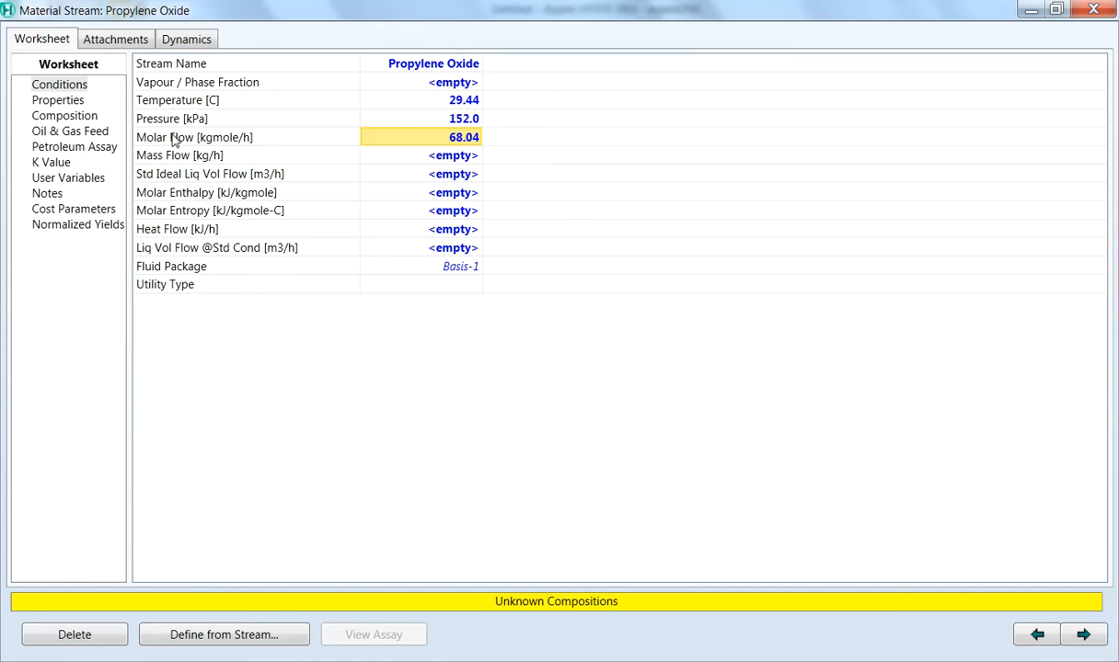
Step: Enter the stream's mole fractions as 0 for H2O, 1 for 12C3Oxide and 0 for 12-C3diol
{"action": "double_click", "coordinate": [170, 143]}
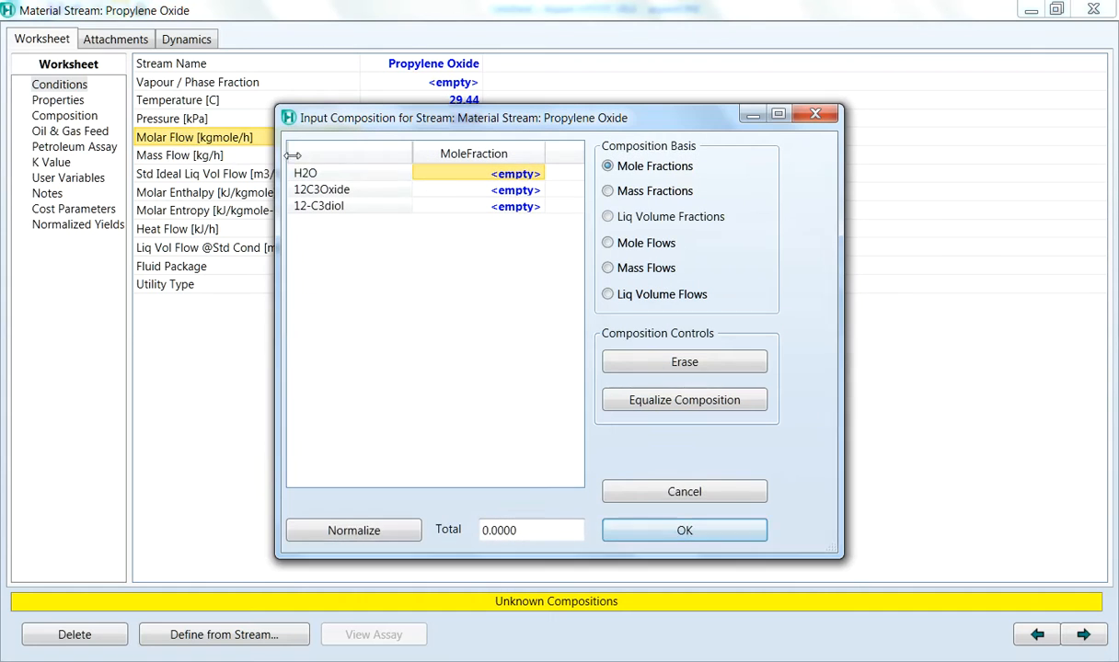
{"action": "left_click", "coordinate": [515, 173]}
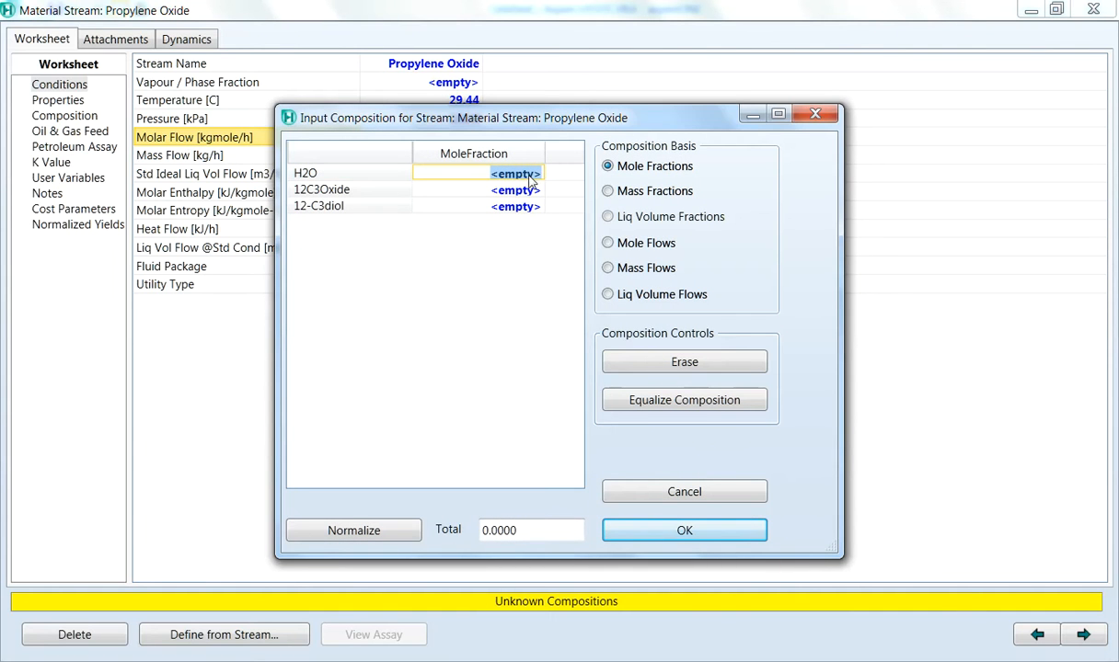
{"action": "type", "text": "0"}
{"action": "key", "text": "Return"}
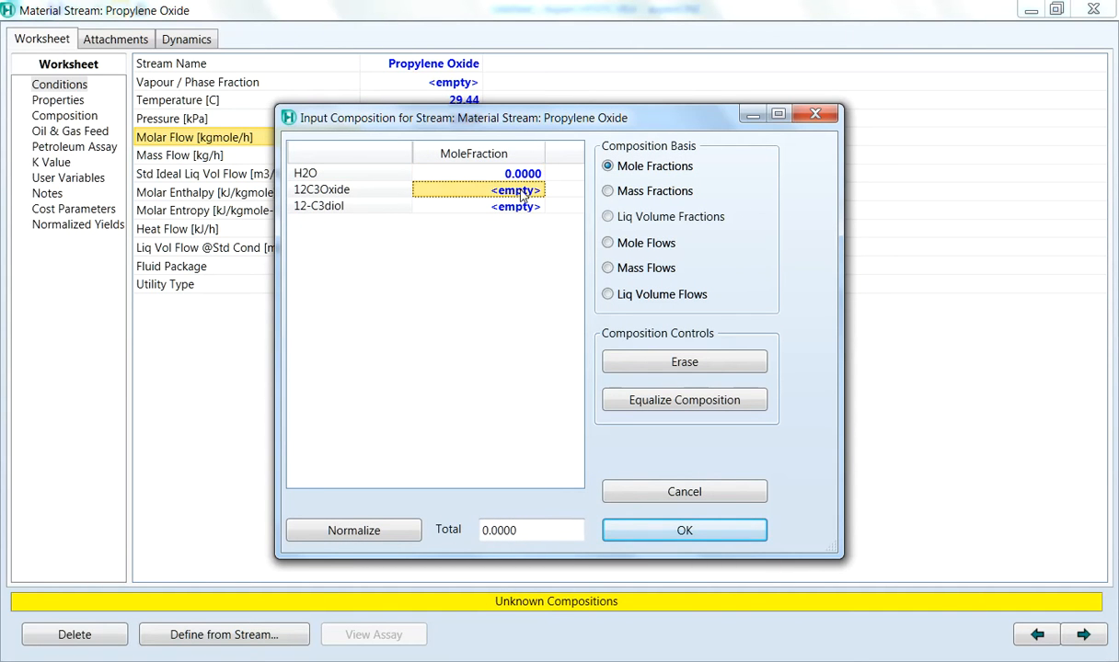
{"action": "type", "text": "1"}
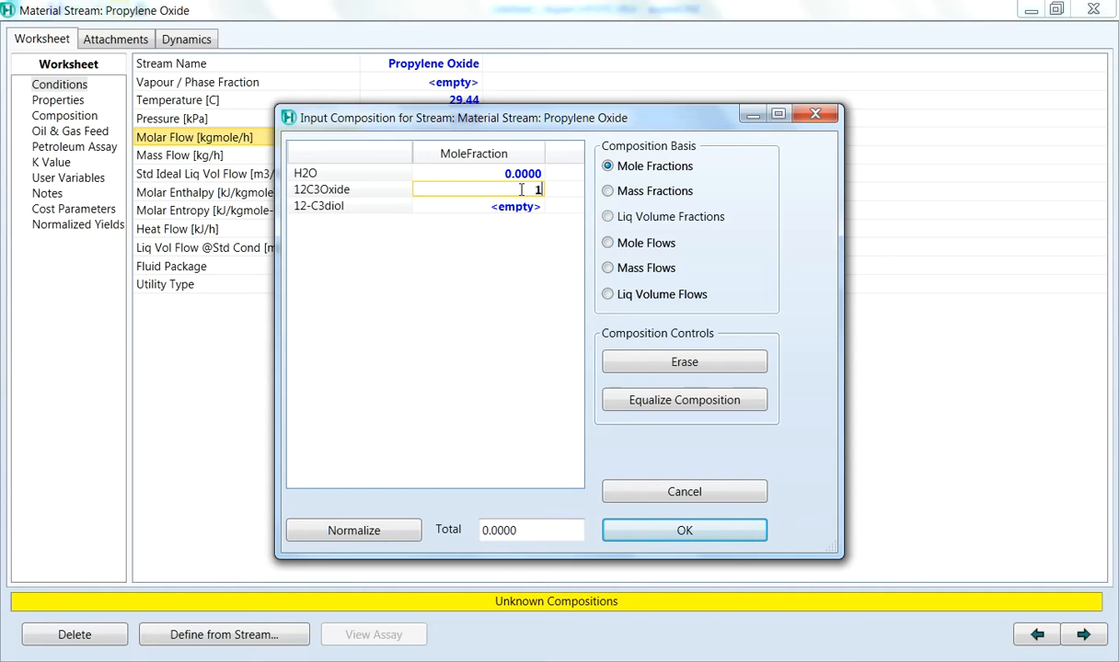
{"action": "key", "text": "Return"}
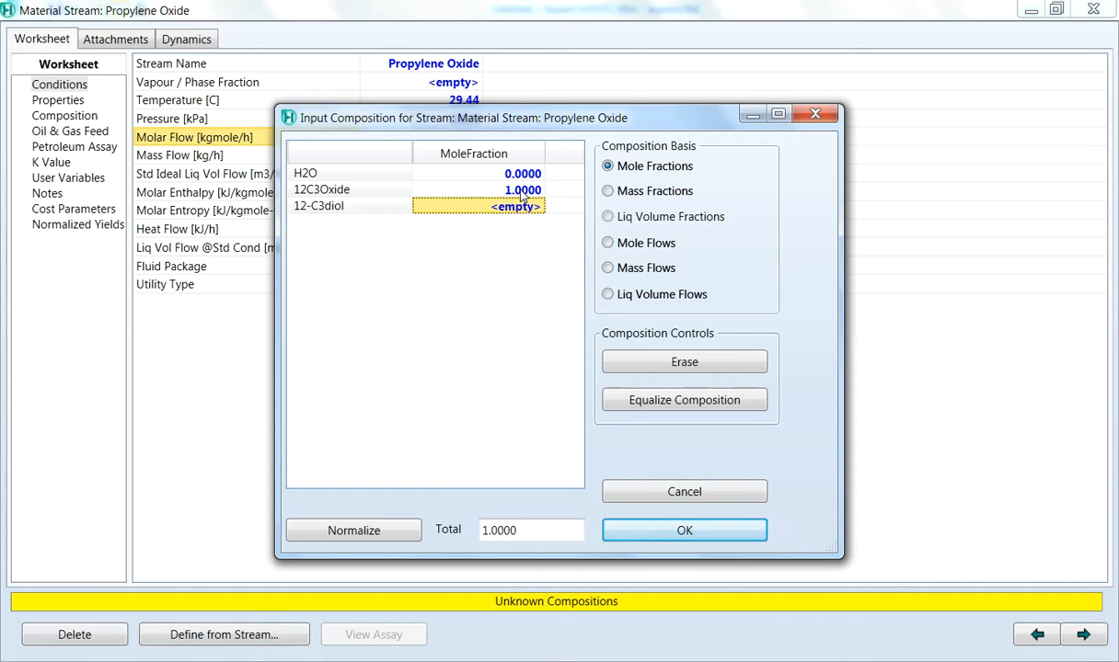
{"action": "type", "text": "0"}
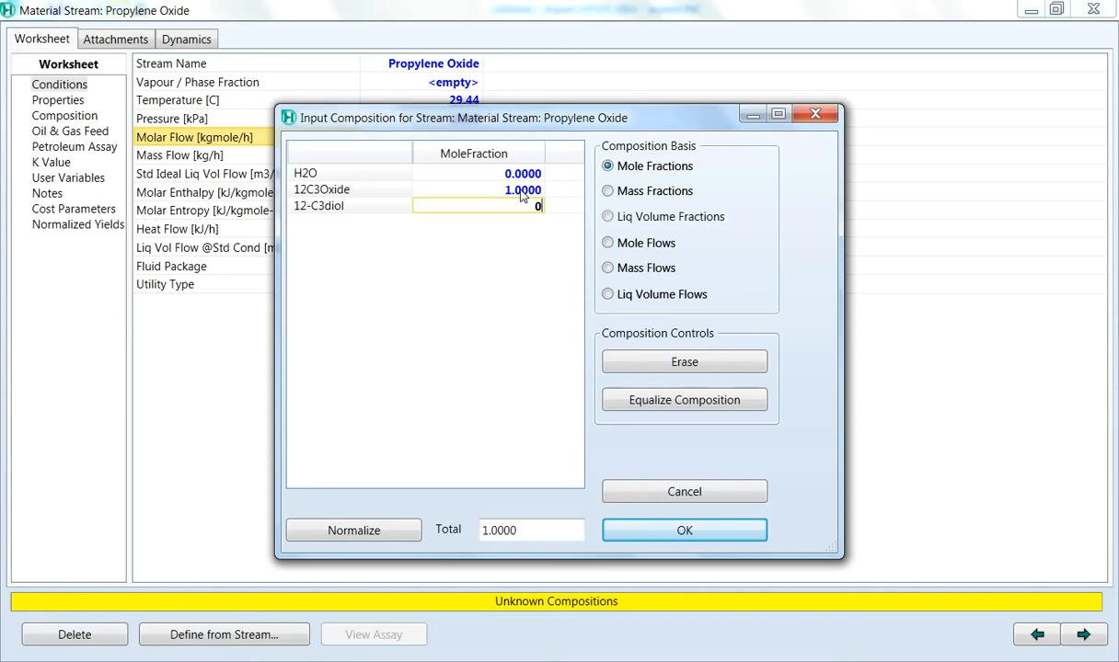
{"action": "key", "text": "Return"}
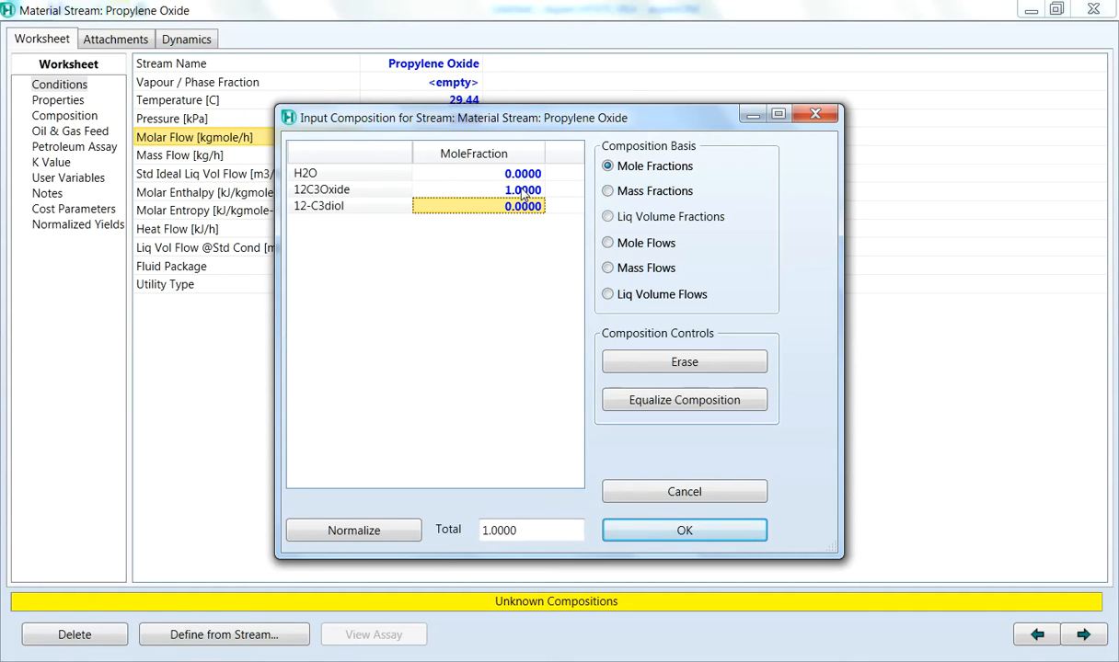
{"action": "left_click", "coordinate": [682, 535]}
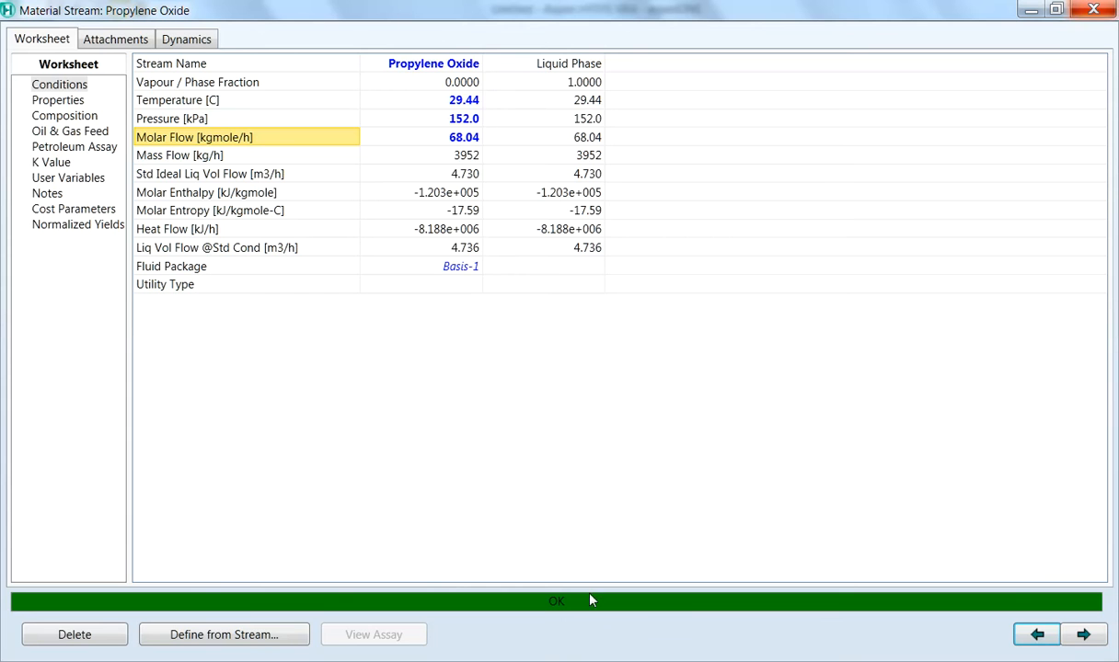
{"action": "left_click", "coordinate": [1056, 10]}
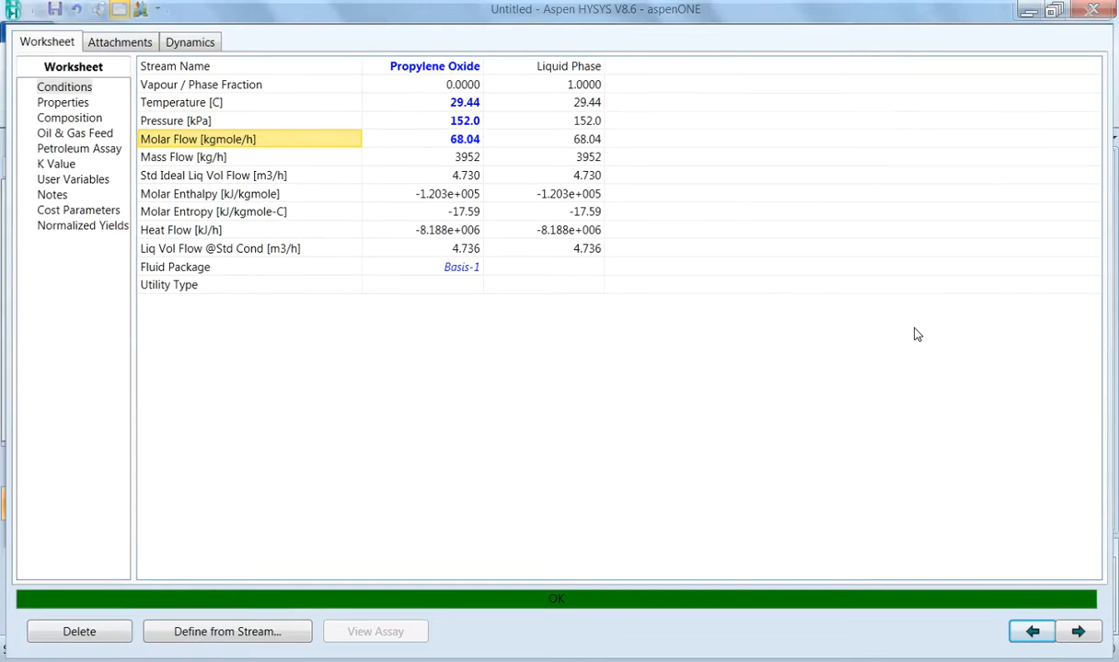
Step: Open stream 2 and rename it Water
{"action": "double_click", "coordinate": [349, 296]}
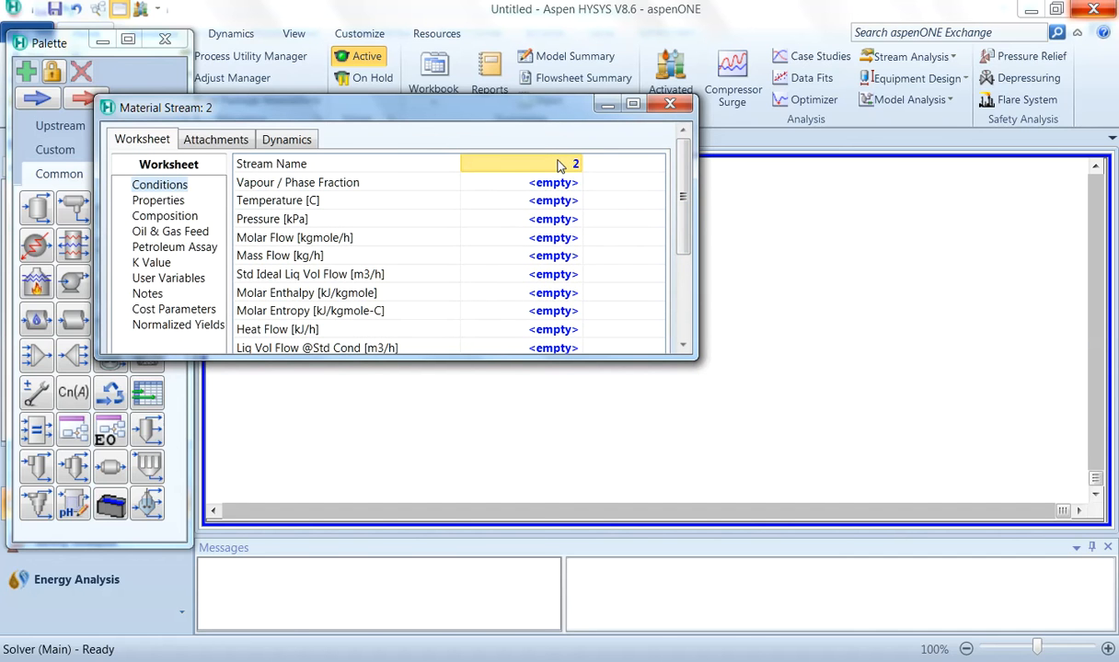
{"action": "type", "text": "Wt"}
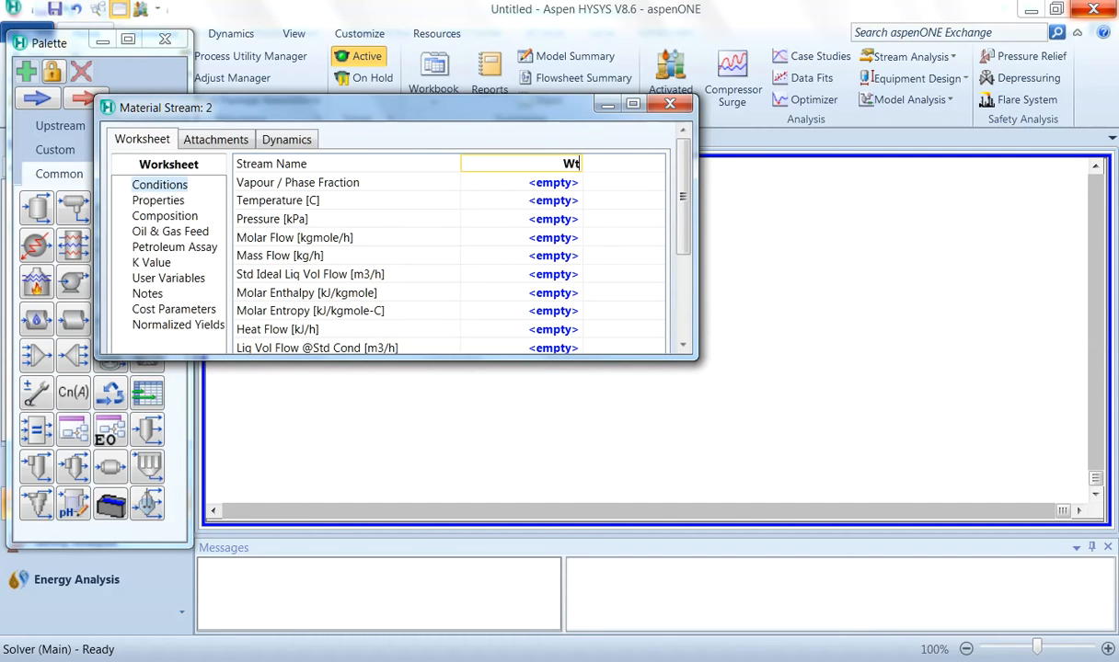
{"action": "key", "text": "BackSpace"}
{"action": "type", "text": "ater"}
Step: Set the Water stream's temperature to 75 F and pressure to 16 psia
{"action": "left_click", "coordinate": [563, 204]}
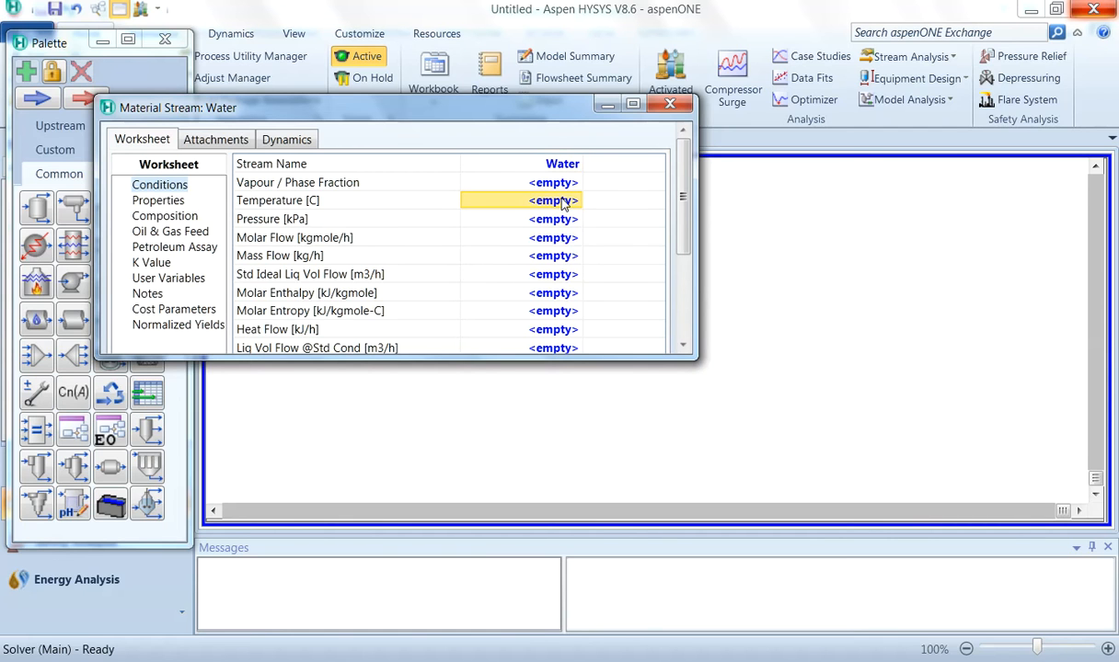
{"action": "type", "text": "75"}
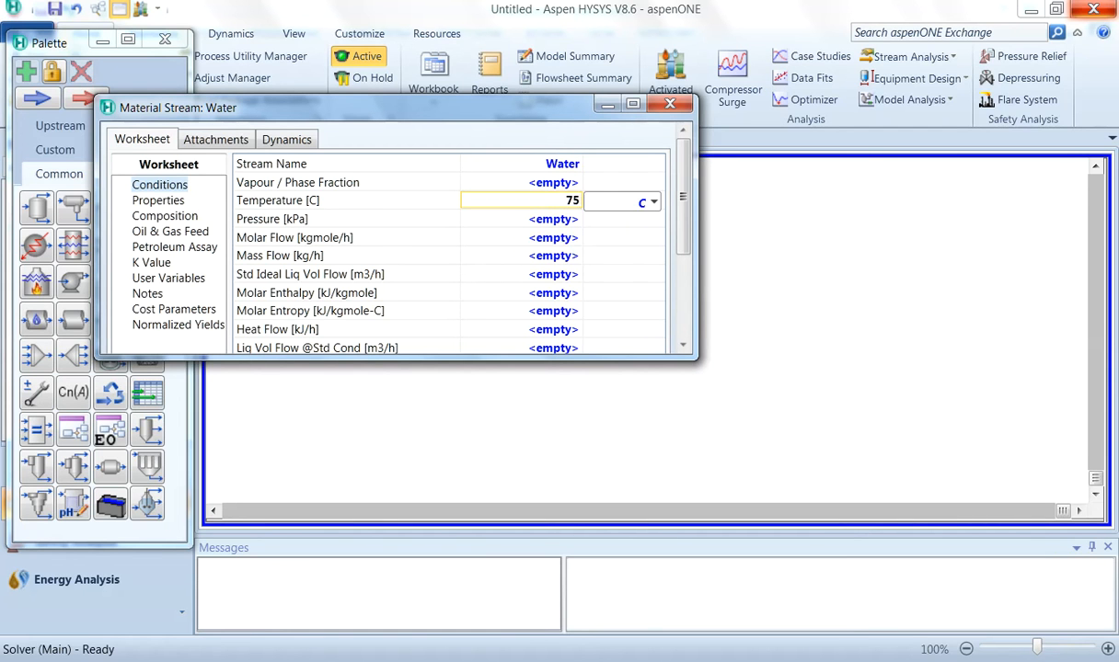
{"action": "left_click", "coordinate": [653, 202]}
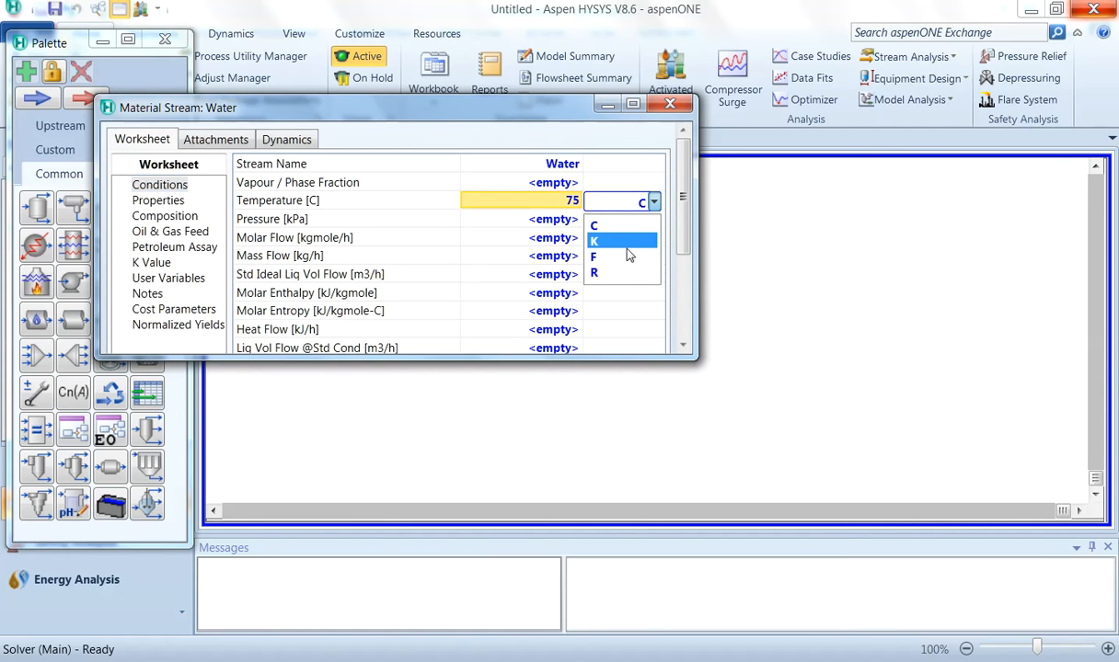
{"action": "left_click", "coordinate": [626, 257]}
{"action": "left_click", "coordinate": [567, 221]}
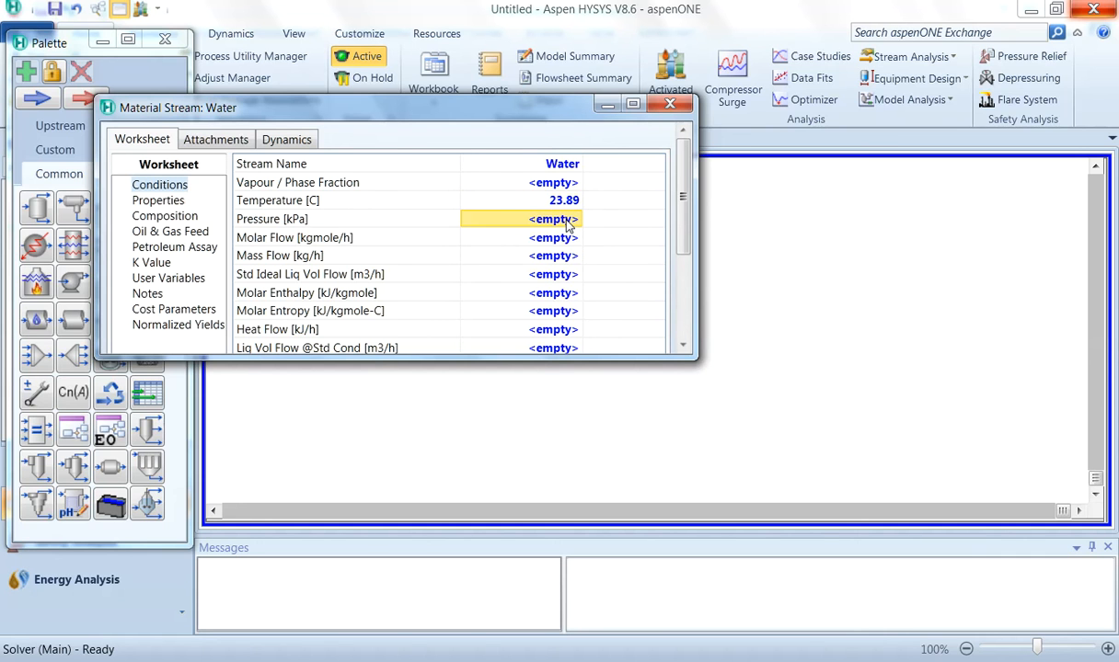
{"action": "type", "text": "16"}
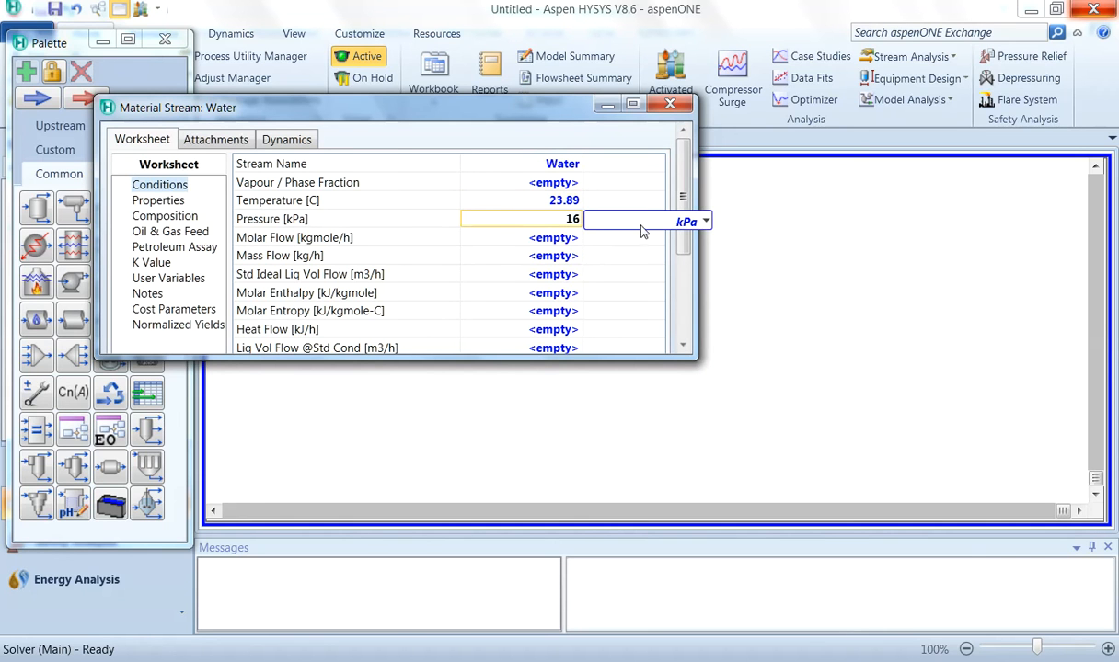
{"action": "left_click", "coordinate": [668, 219]}
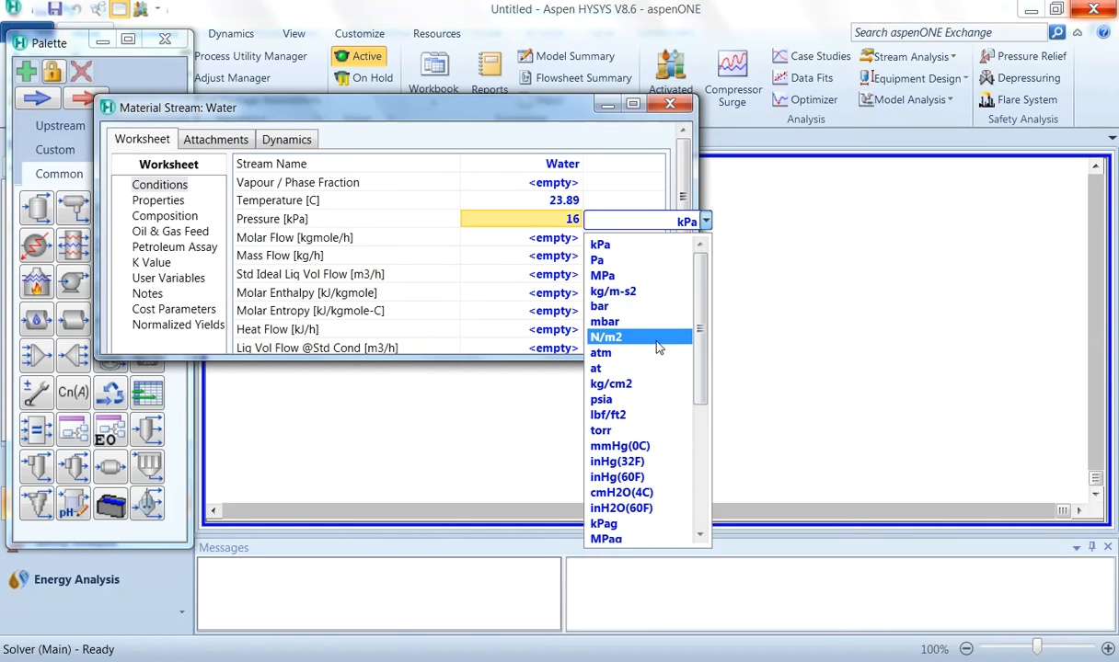
{"action": "left_click", "coordinate": [635, 399]}
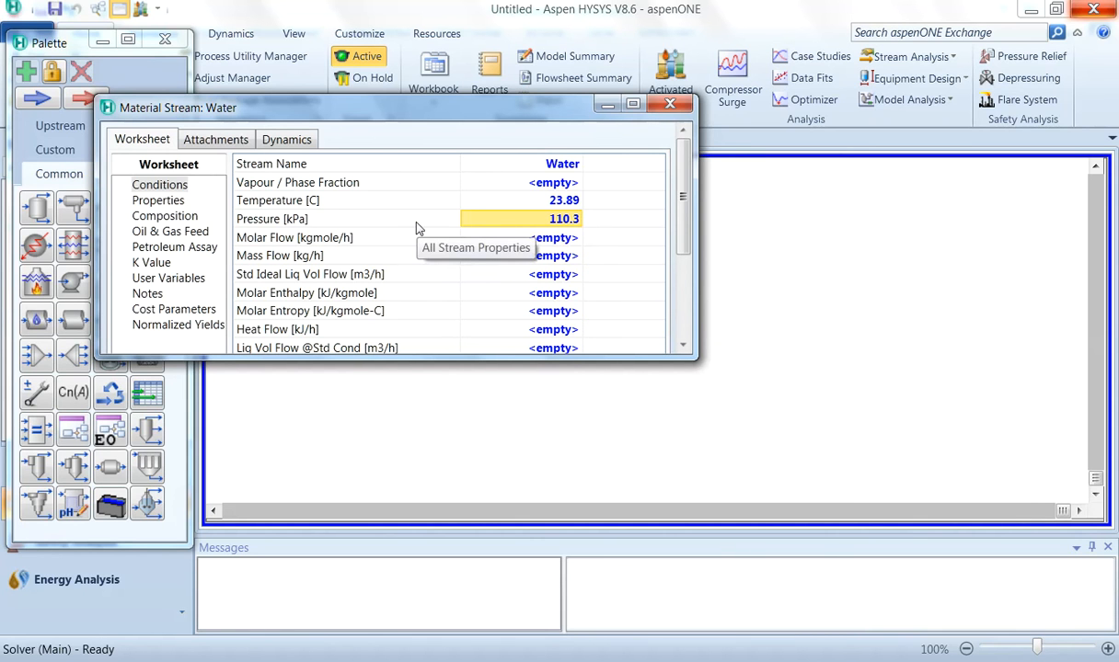
Step: Try entering the Water stream's molar flow as 12500 kgmole/h, then set the molar flow to 0
{"action": "left_click", "coordinate": [565, 240]}
{"action": "type", "text": "150"}
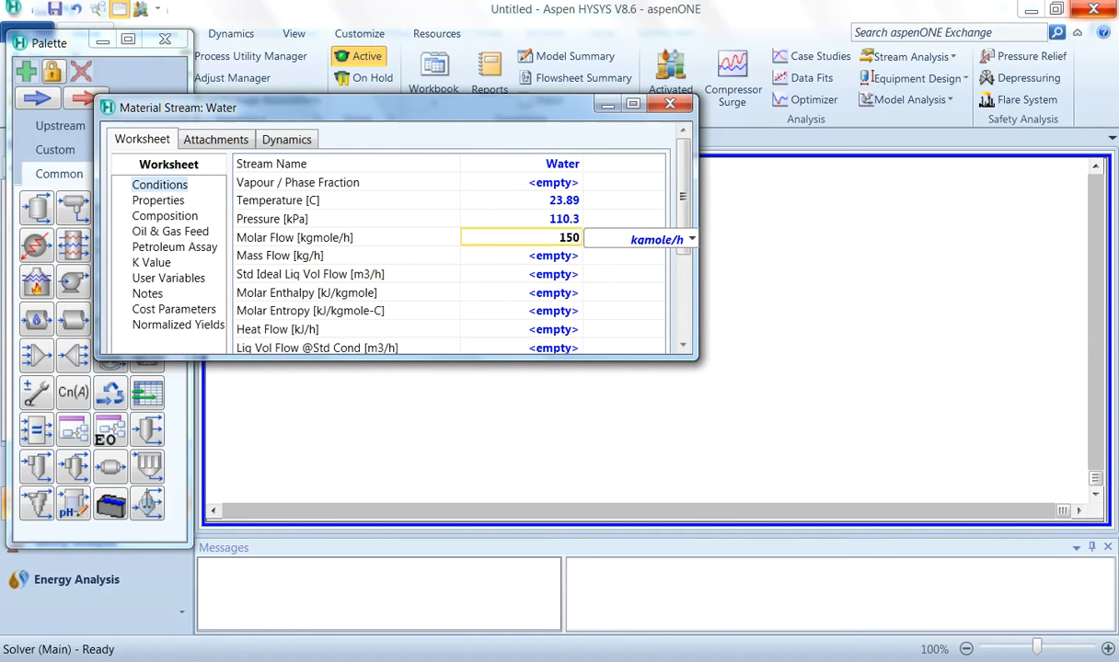
{"action": "type", "text": "0"}
{"action": "key", "text": "BackSpace"}
{"action": "key", "text": "BackSpace"}
{"action": "key", "text": "BackSpace"}
{"action": "type", "text": "2500"}
{"action": "left_click", "coordinate": [692, 239]}
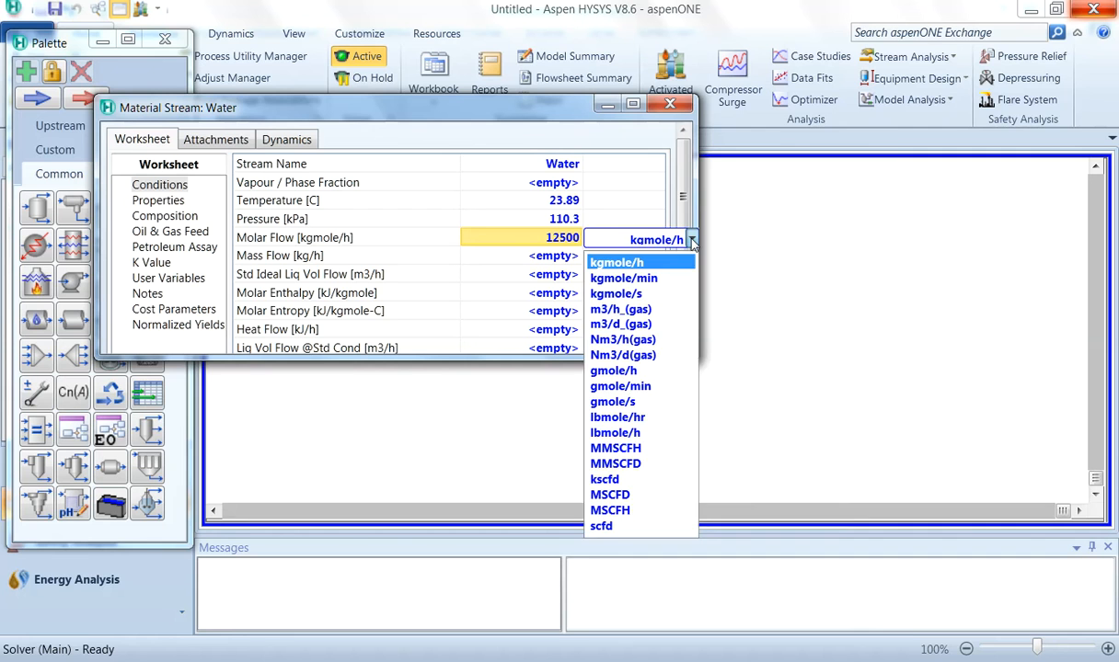
{"action": "left_click", "coordinate": [667, 263]}
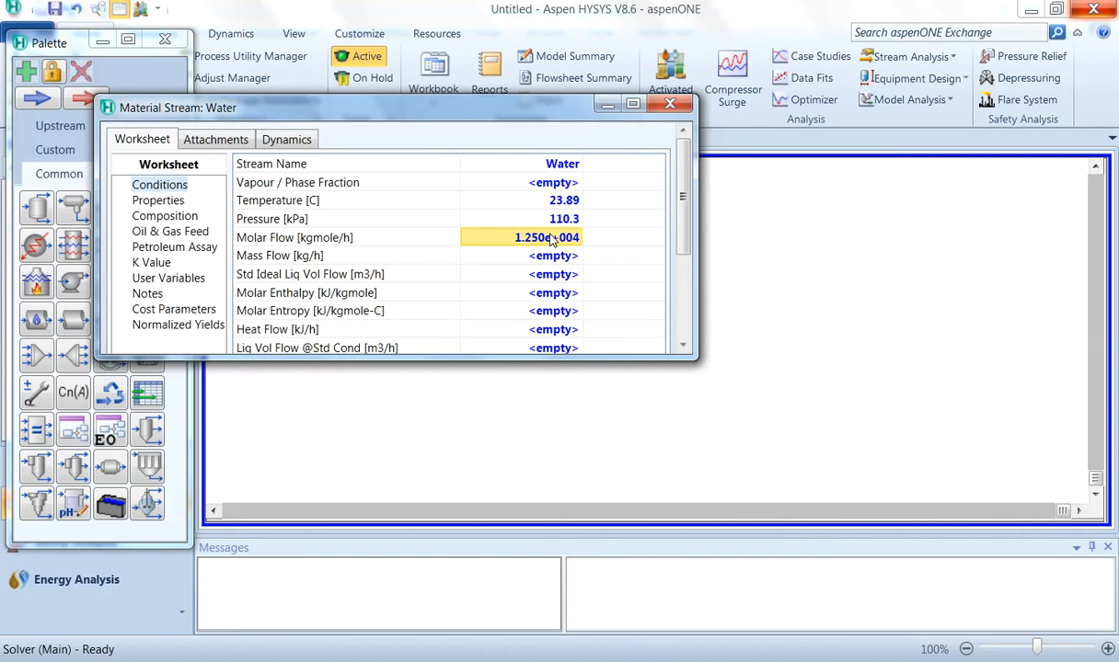
{"action": "left_click", "coordinate": [540, 257]}
{"action": "left_click", "coordinate": [542, 244]}
{"action": "type", "text": "0"}
{"action": "key", "text": "Return"}
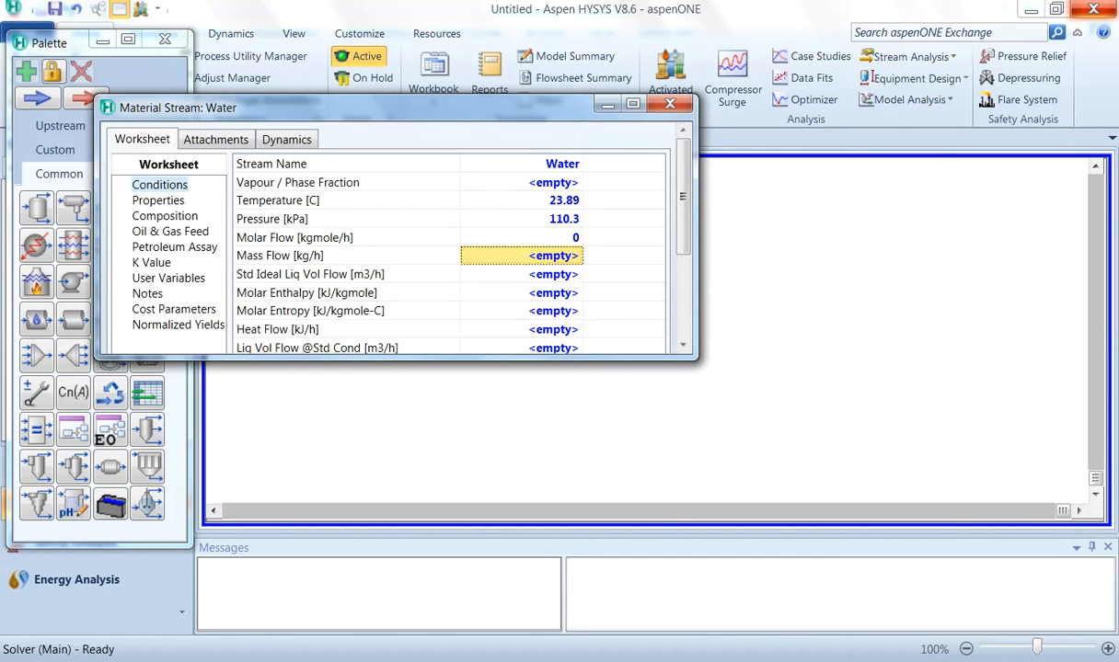
Step: Set the Water stream's mass flow to 12500 lb/hr
{"action": "type", "text": "125000"}
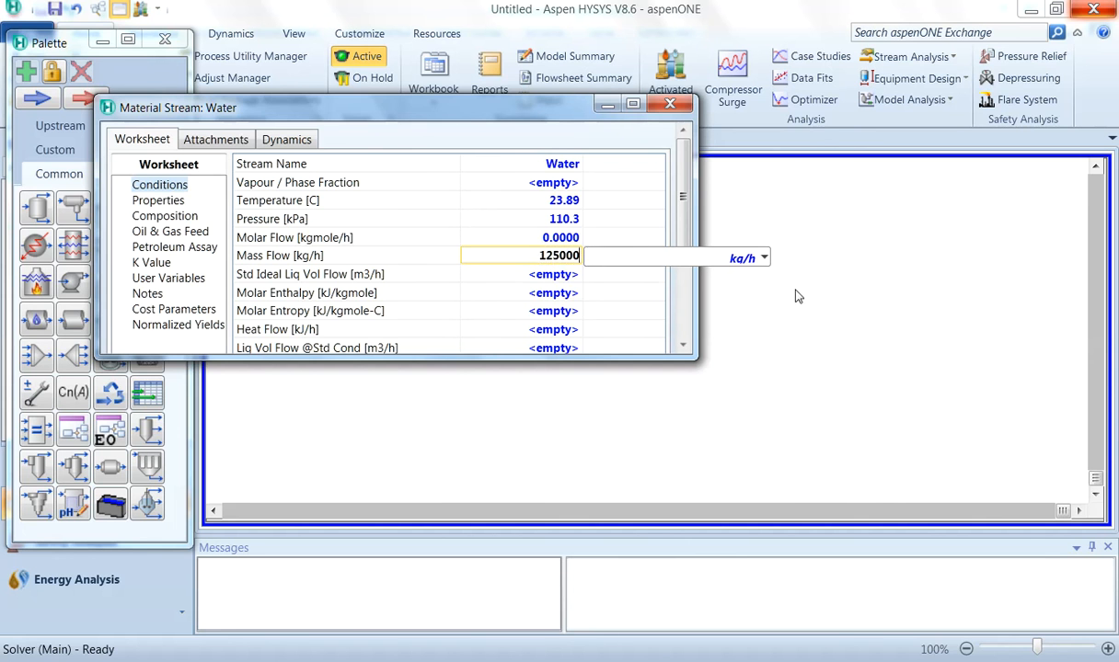
{"action": "left_click", "coordinate": [797, 145]}
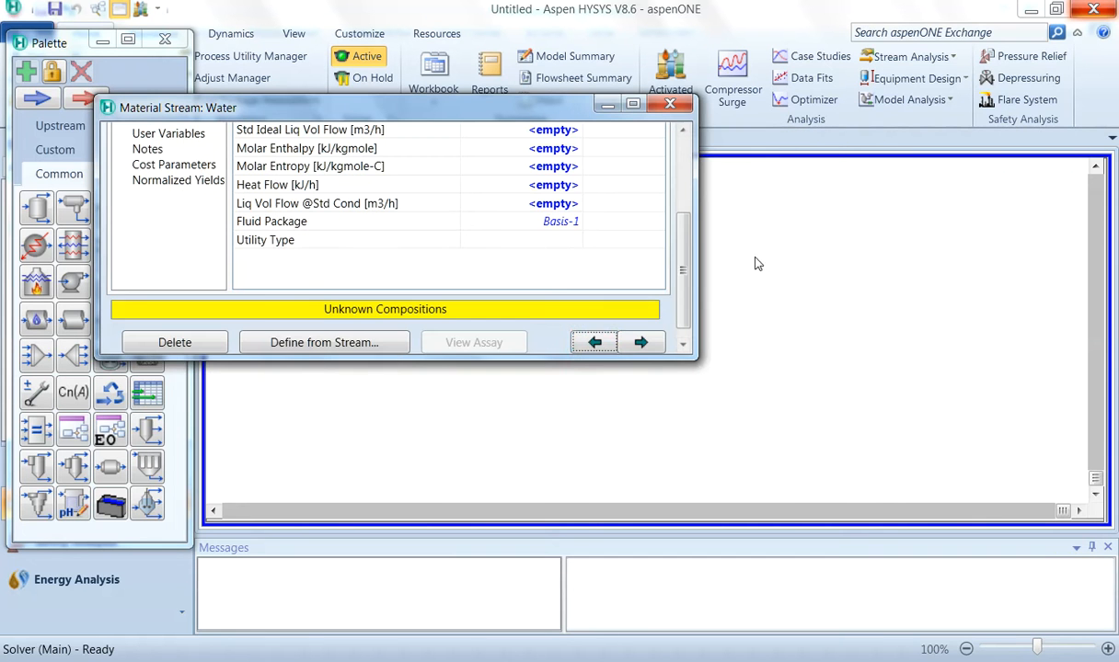
{"action": "left_click_drag", "start_coordinate": [685, 278], "coordinate": [690, 203]}
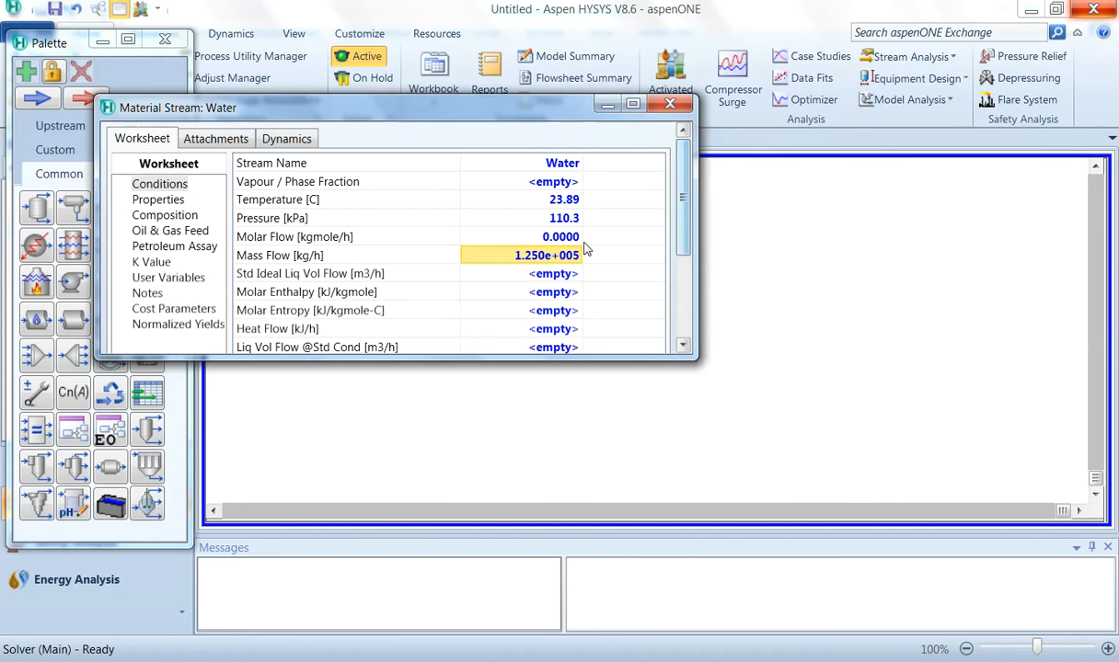
{"action": "type", "text": "12500"}
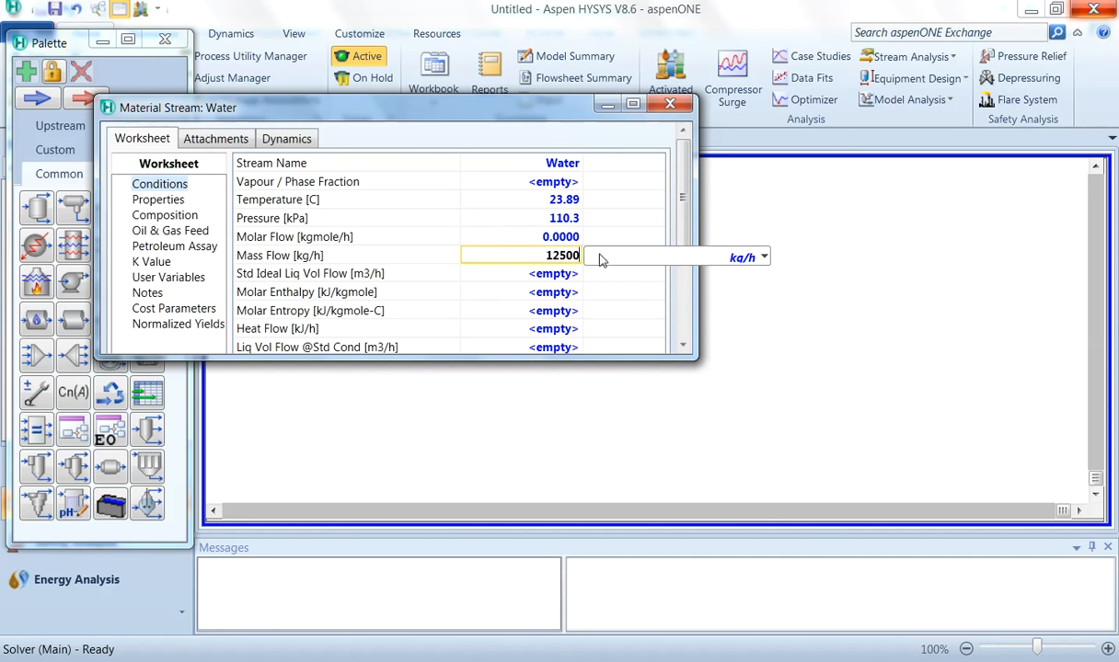
{"action": "left_click", "coordinate": [726, 256]}
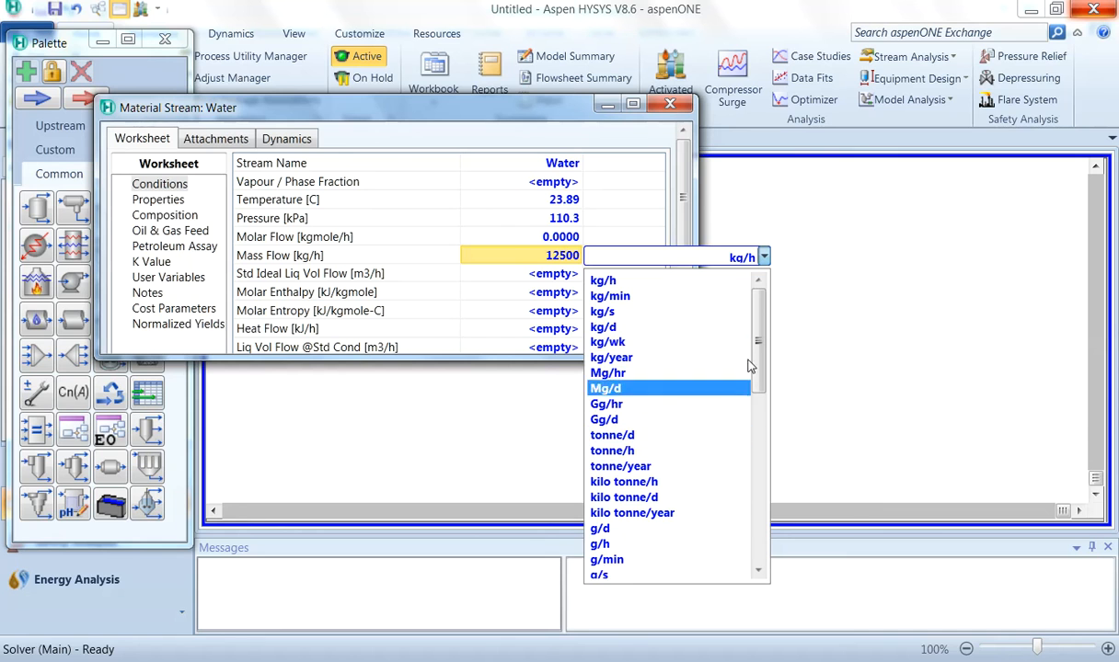
{"action": "scroll", "coordinate": [756, 326], "scroll_direction": "down", "scroll_amount": 3}
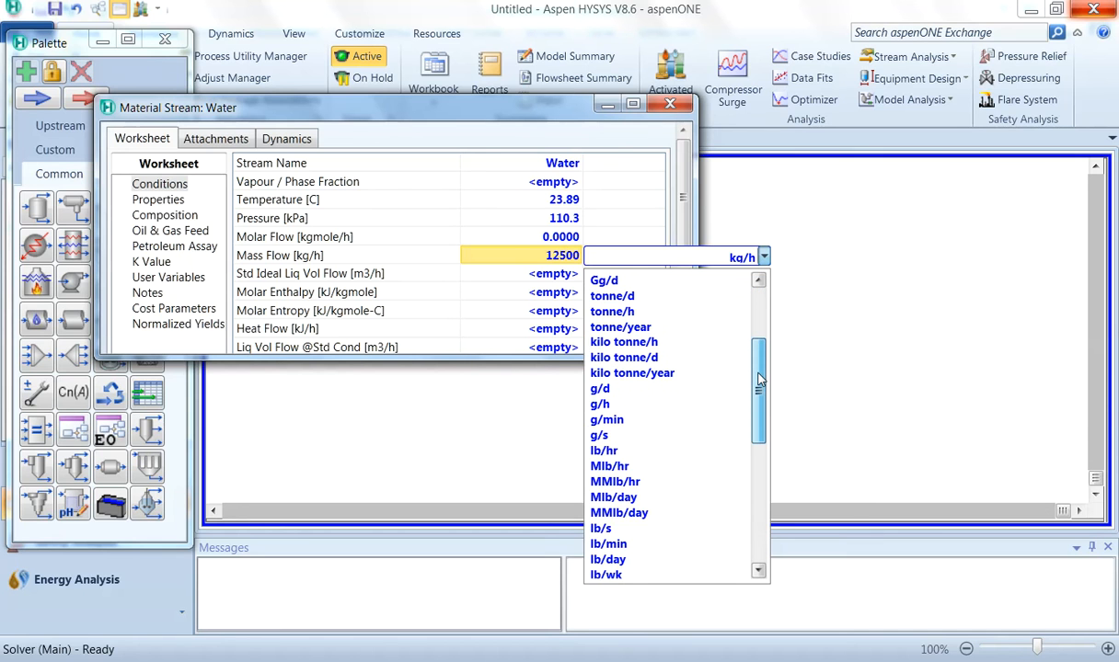
{"action": "left_click", "coordinate": [628, 452]}
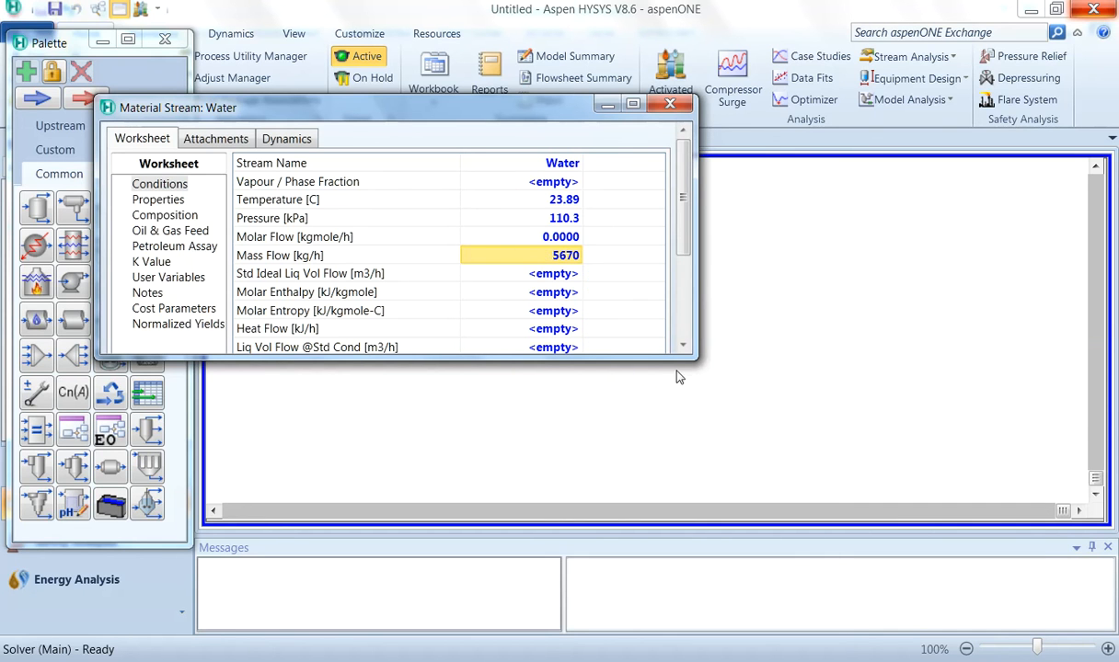
Step: Enter the Water stream's mole fractions as 1 for H2O, 0 for 12C3Oxide and 0 for 12-C3diol
{"action": "left_click", "coordinate": [568, 238]}
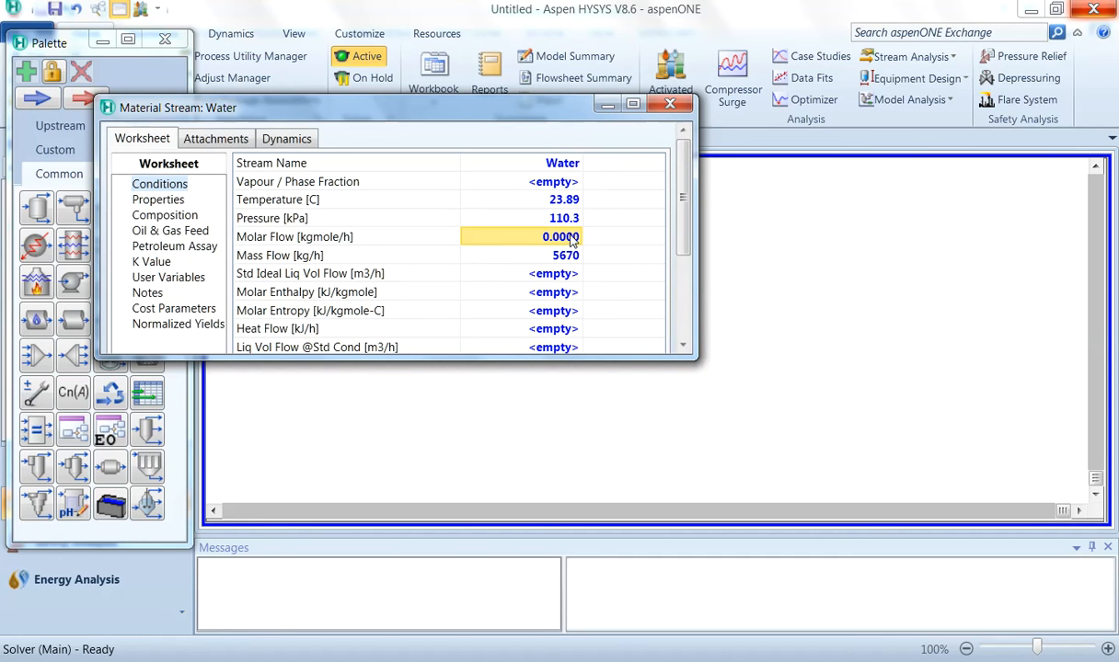
{"action": "scroll", "coordinate": [648, 266], "scroll_direction": "down", "scroll_amount": 1}
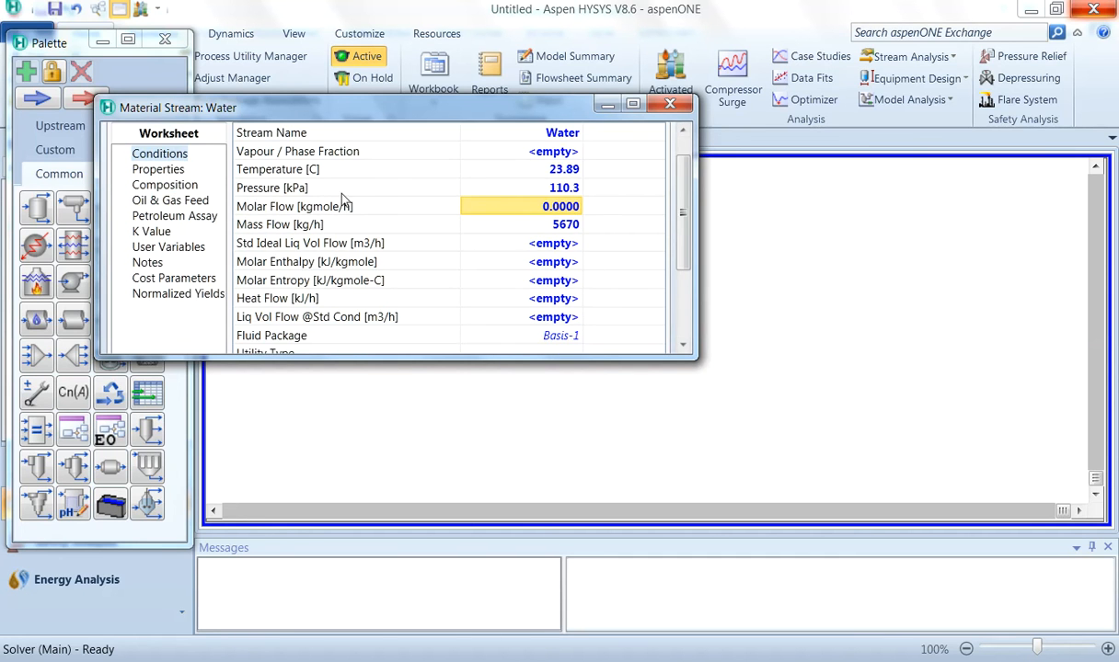
{"action": "left_click", "coordinate": [167, 184]}
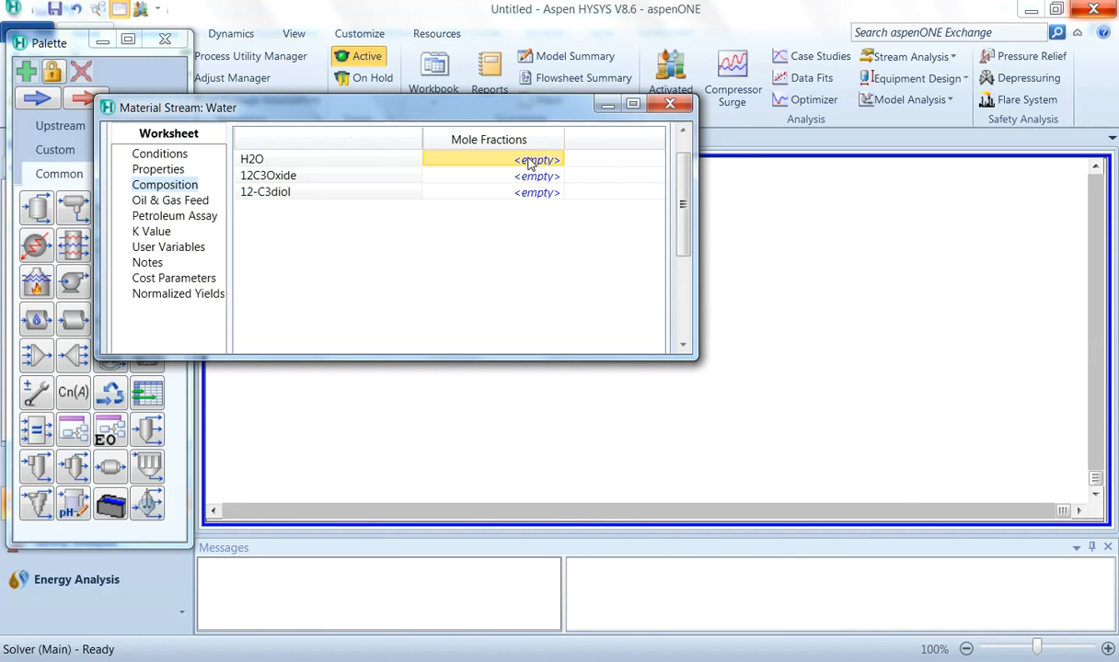
{"action": "type", "text": "1"}
{"action": "key", "text": "Return"}
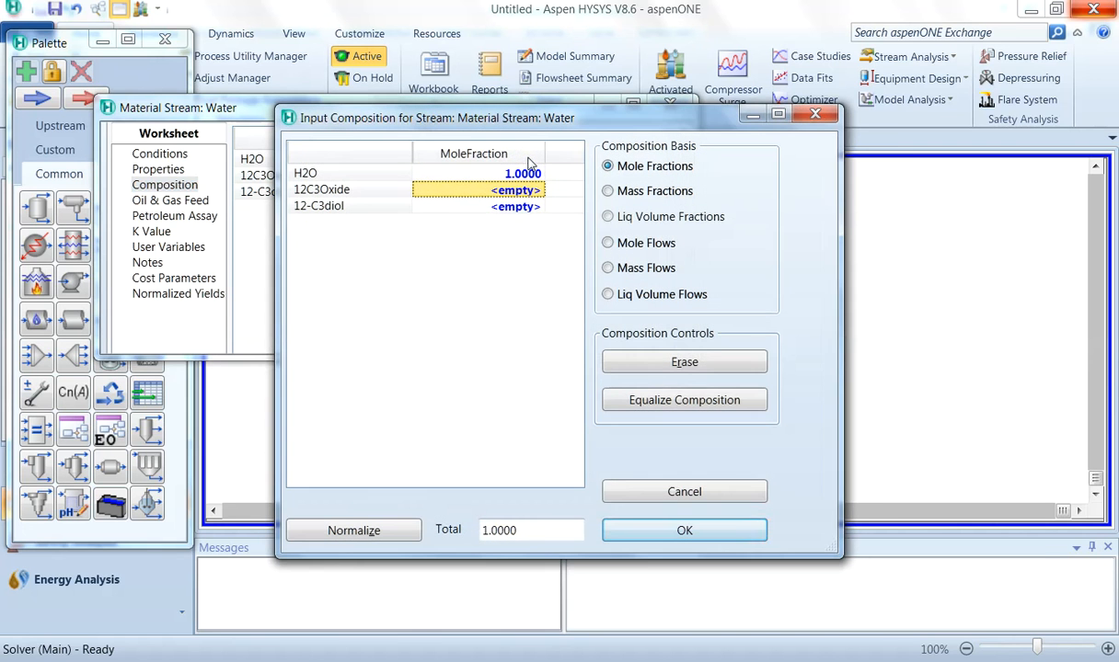
{"action": "type", "text": "0"}
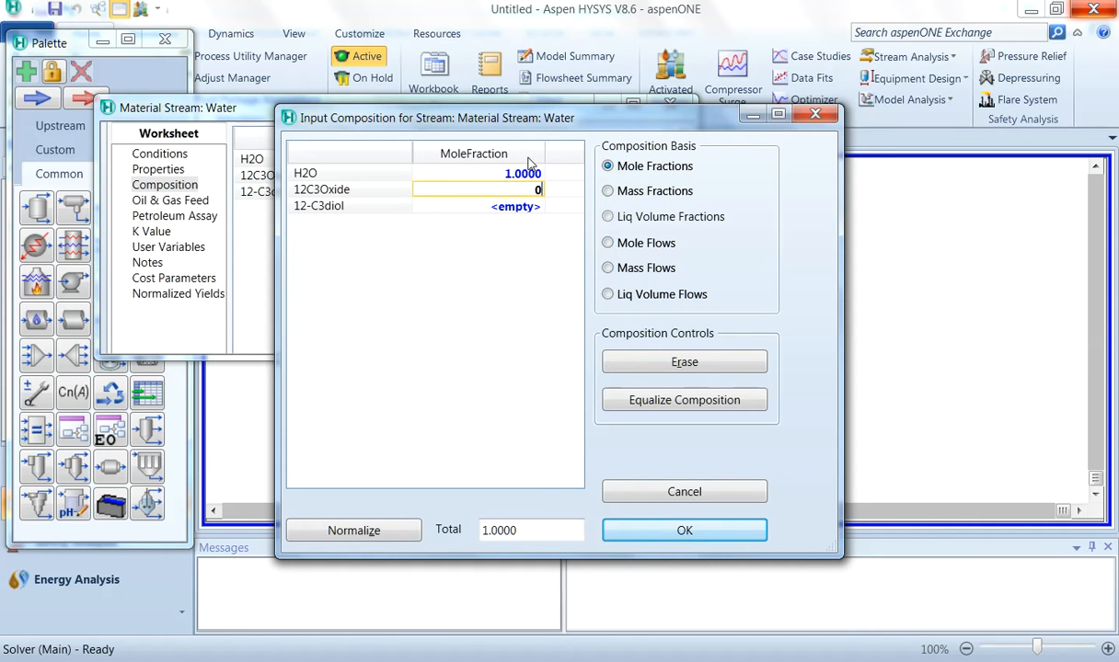
{"action": "key", "text": "Return"}
{"action": "type", "text": "0"}
{"action": "key", "text": "Return"}
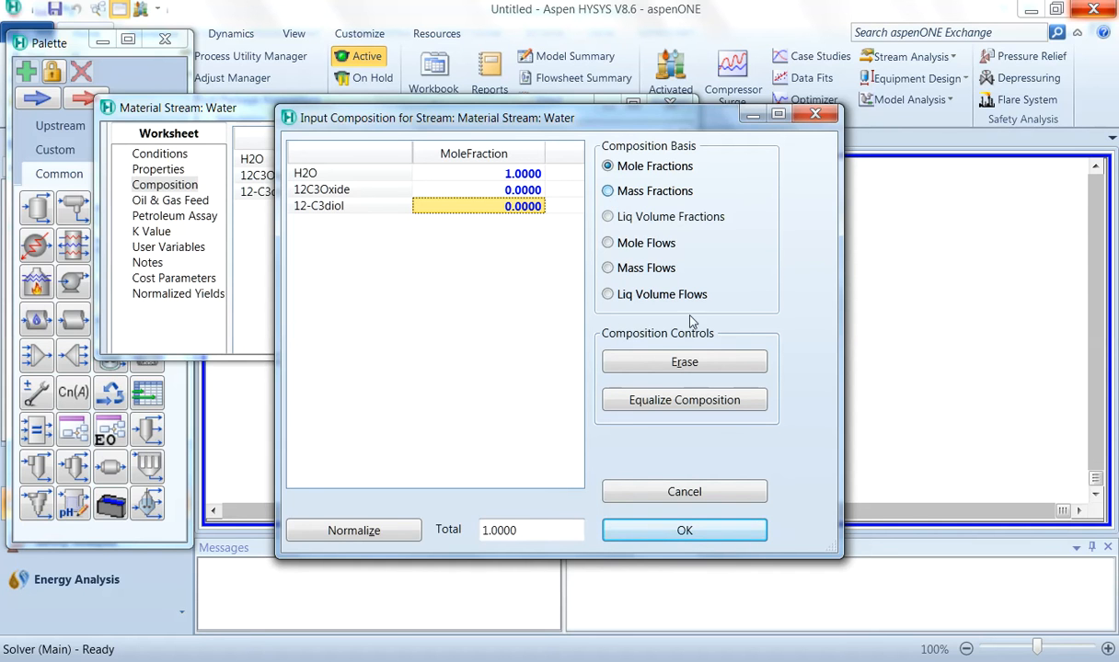
{"action": "left_click", "coordinate": [688, 531]}
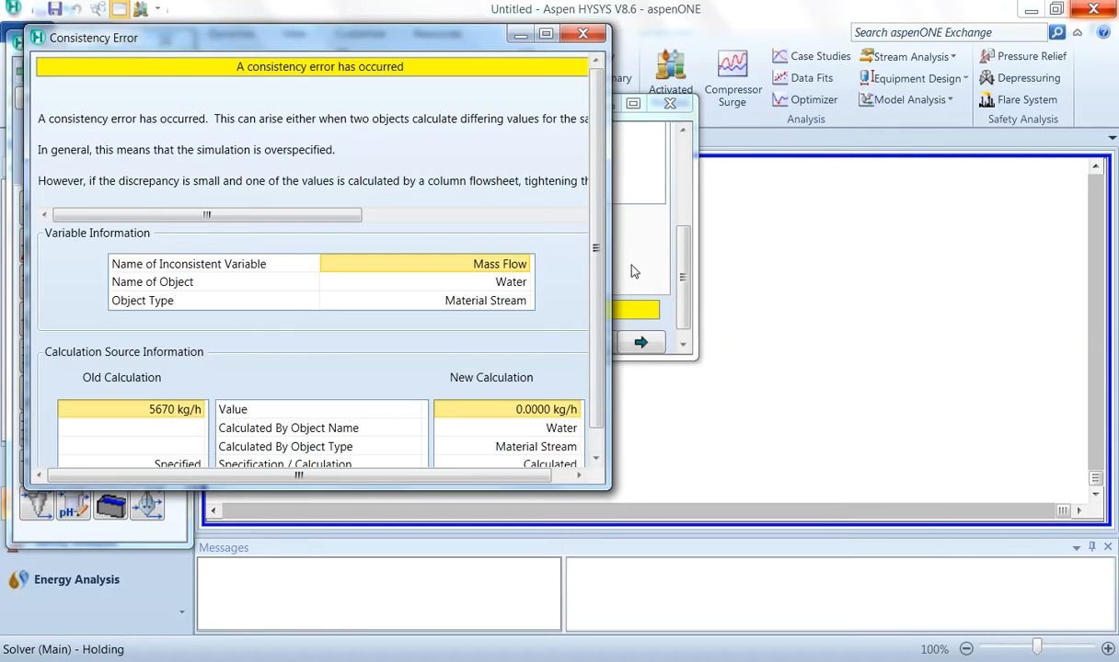
Step: Close the consistency error and clear the Water stream's mass flow specification
{"action": "left_click", "coordinate": [590, 37]}
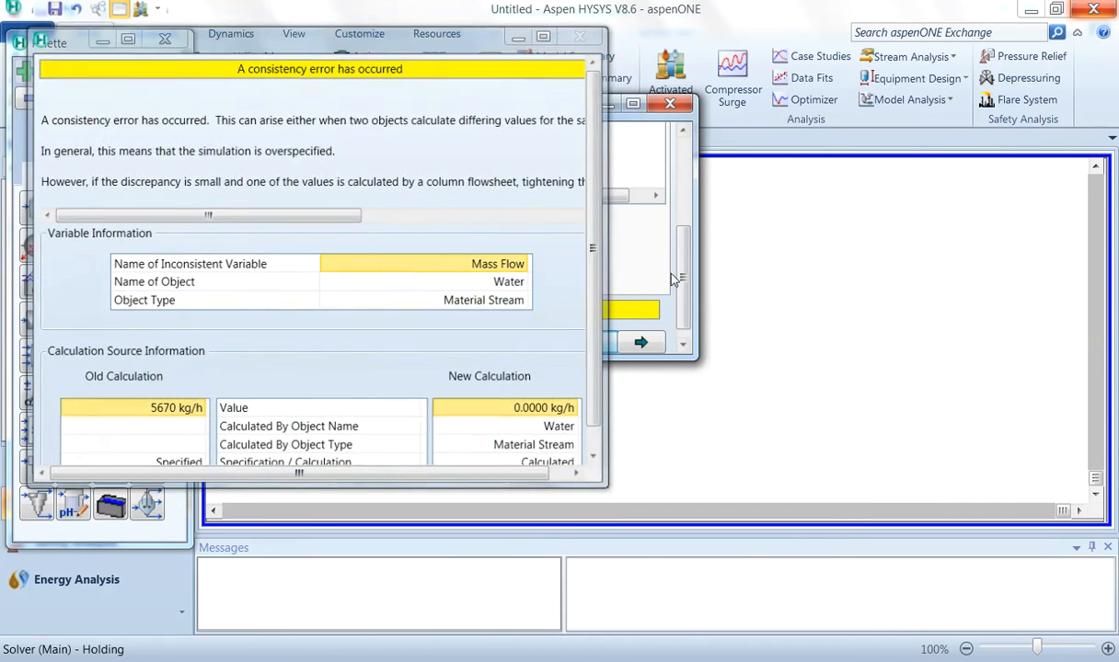
{"action": "left_click_drag", "start_coordinate": [686, 284], "coordinate": [666, 162]}
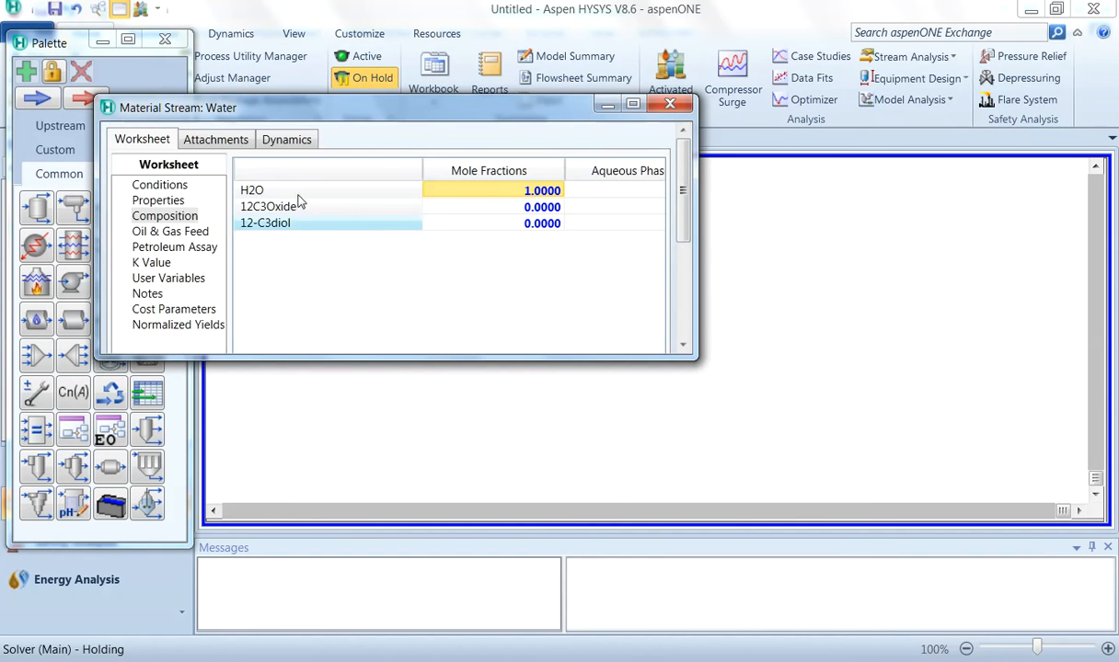
{"action": "left_click", "coordinate": [170, 184]}
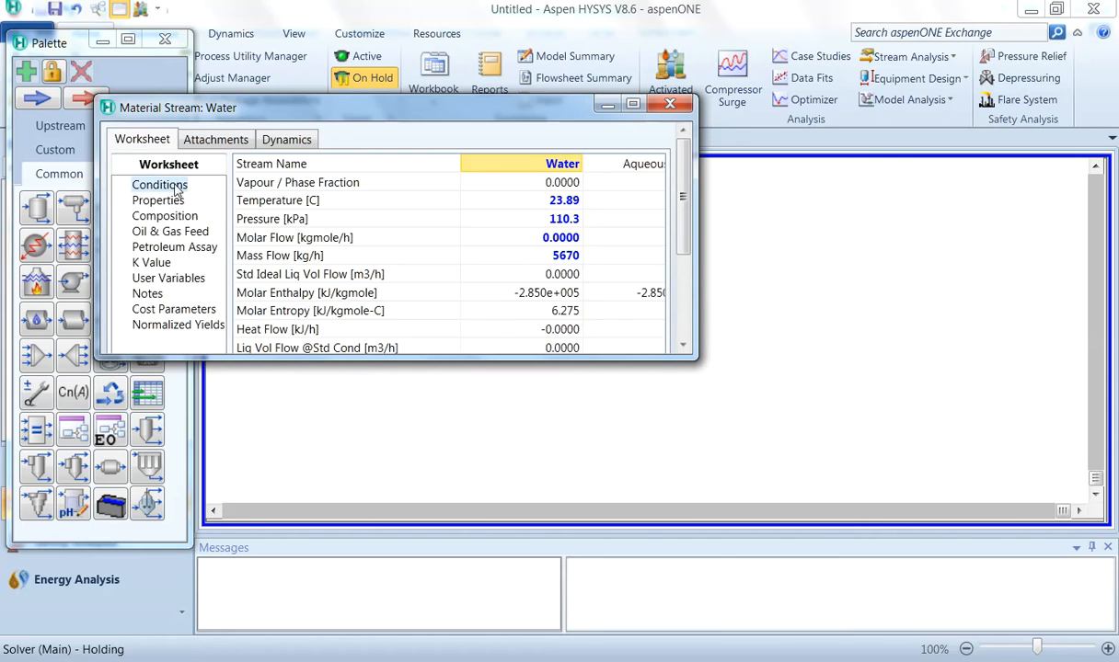
{"action": "left_click", "coordinate": [563, 237]}
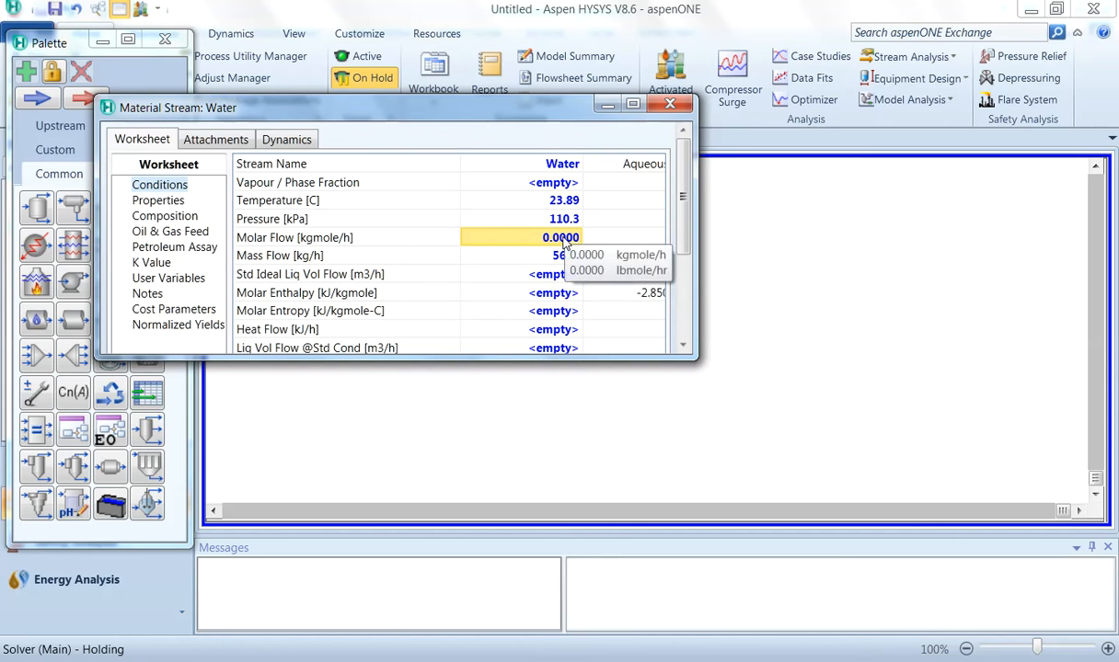
{"action": "left_click", "coordinate": [566, 256]}
{"action": "key", "text": "Delete"}
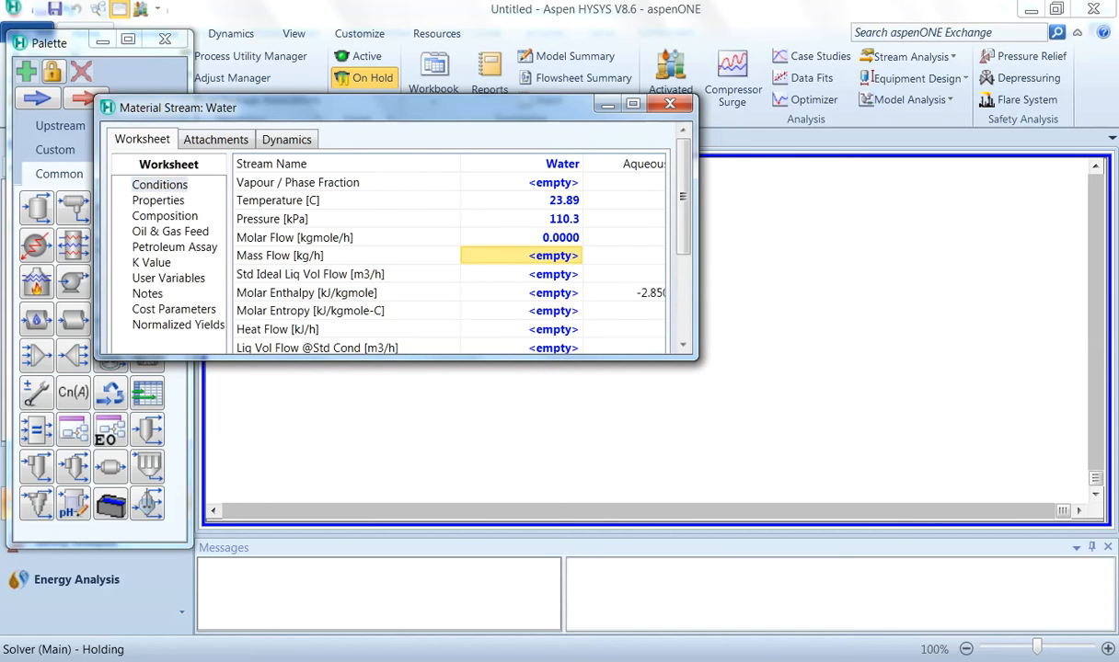
Step: Set the Water stream's molar flow to 12500 lbmole/hr
{"action": "left_click", "coordinate": [559, 238]}
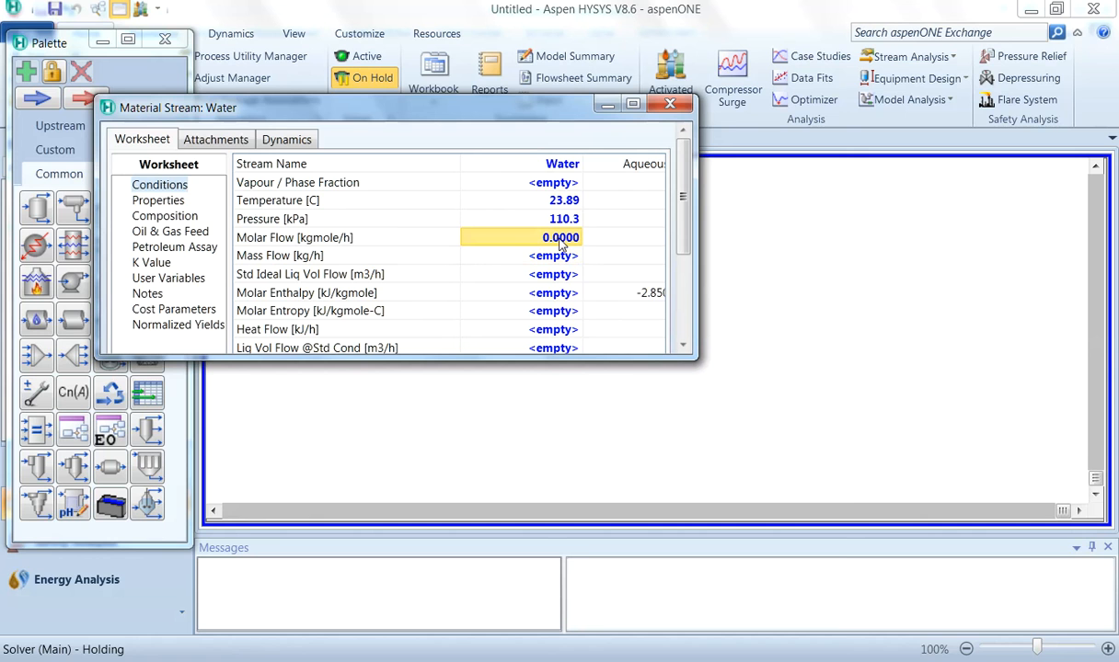
{"action": "type", "text": "12500"}
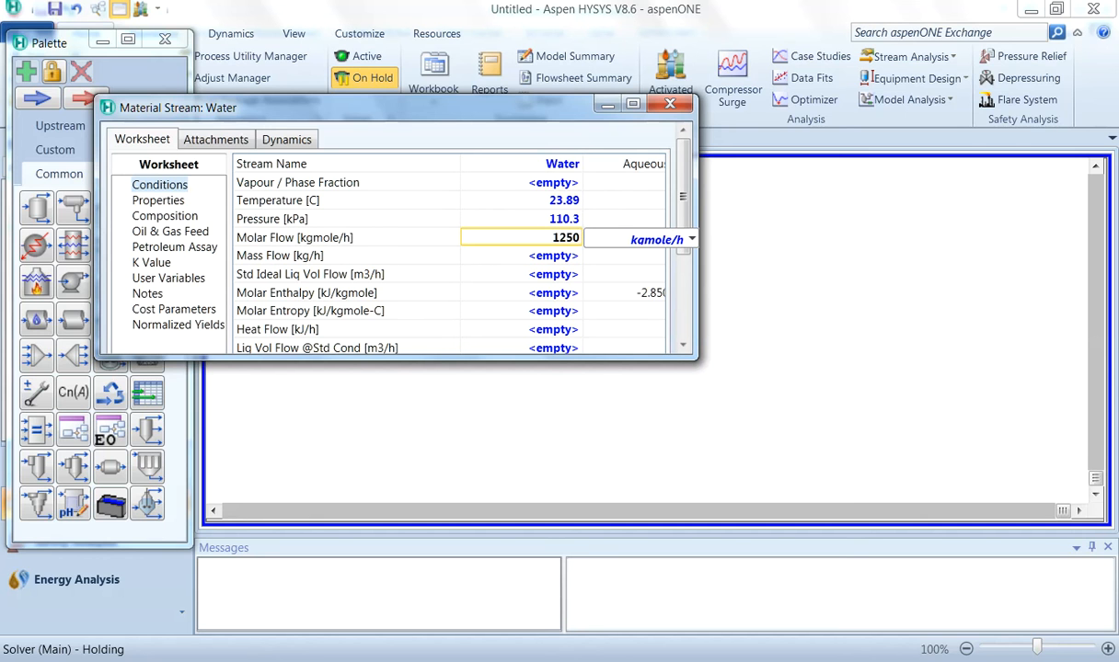
{"action": "left_click", "coordinate": [691, 239]}
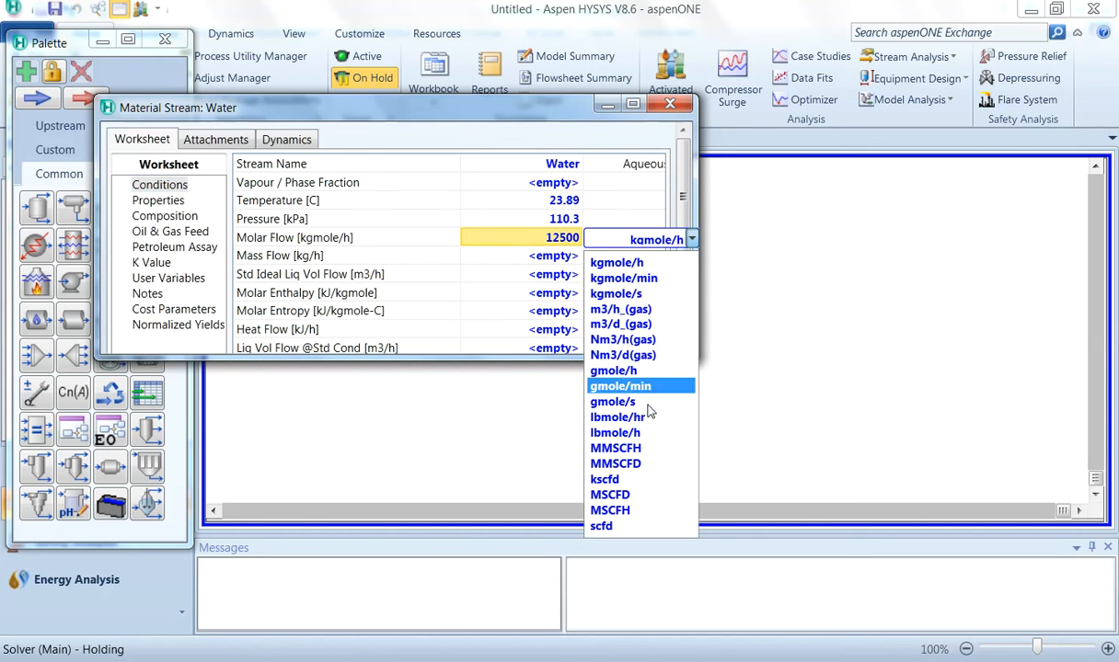
{"action": "left_click", "coordinate": [635, 417]}
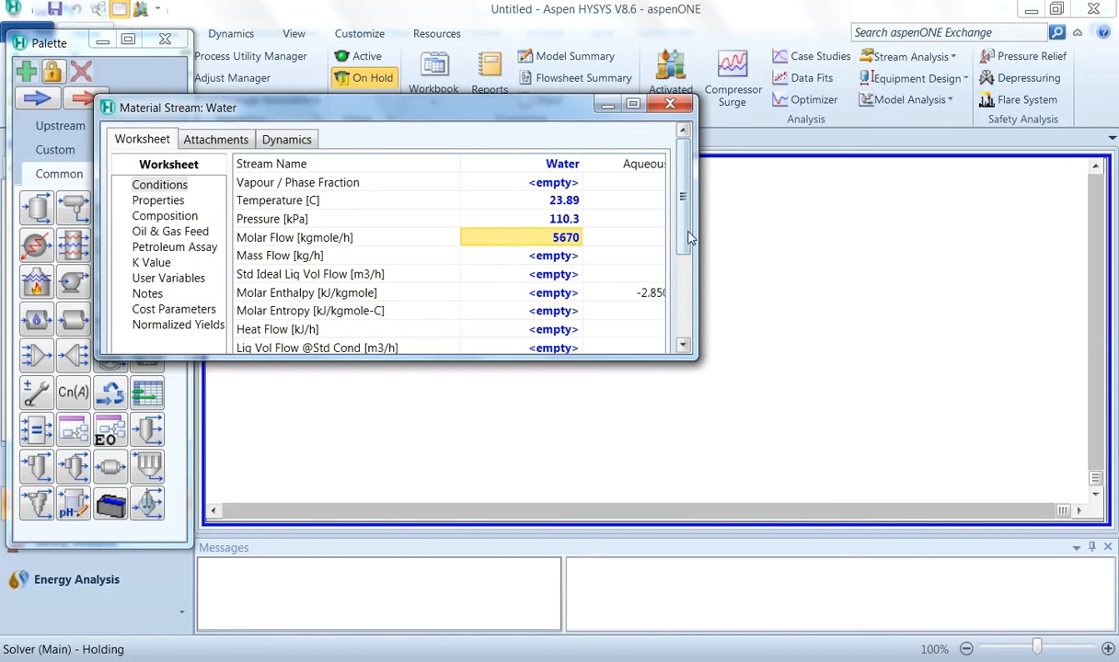
Step: Switch the solver to active and close the Water stream window
{"action": "mouse_move", "coordinate": [690, 225]}
{"action": "left_mouse_down"}
{"action": "mouse_move", "coordinate": [688, 282]}
{"action": "mouse_move", "coordinate": [688, 219]}
{"action": "mouse_move", "coordinate": [696, 257]}
{"action": "mouse_move", "coordinate": [698, 217]}
{"action": "left_mouse_up"}
{"action": "left_click", "coordinate": [361, 58]}
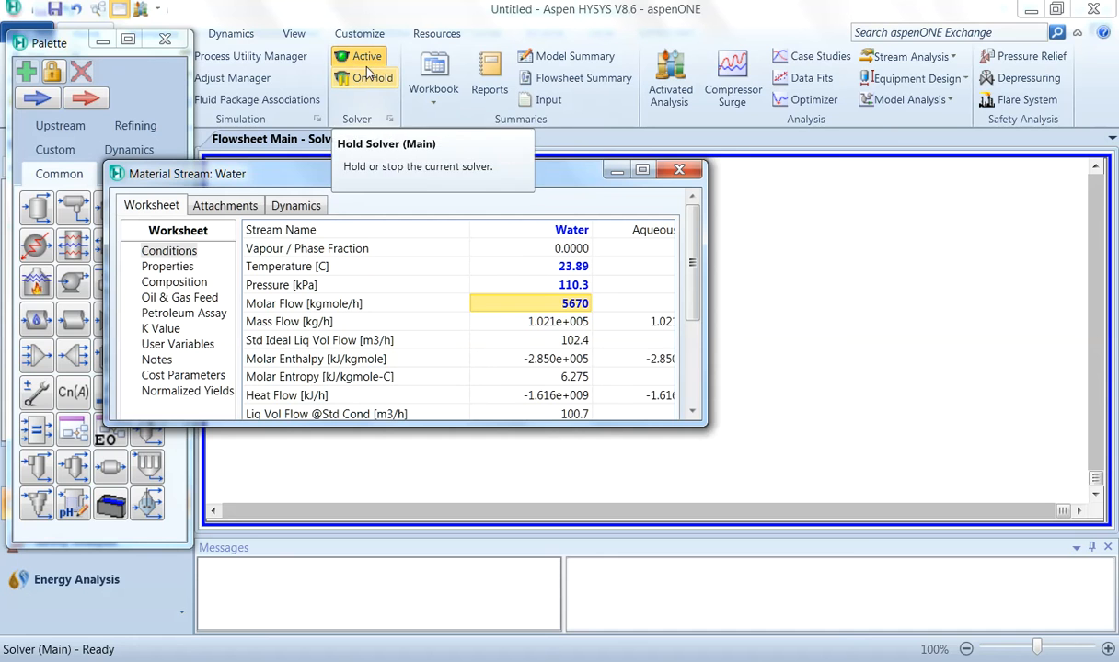
{"action": "left_click", "coordinate": [642, 169]}
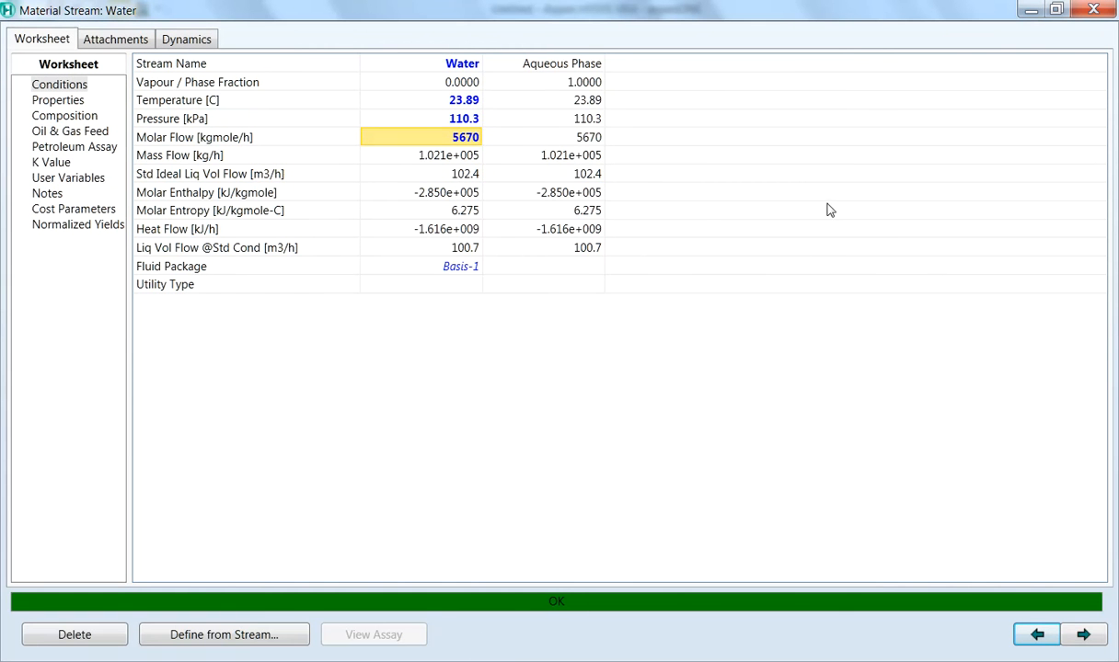
{"action": "left_click", "coordinate": [1111, 11]}
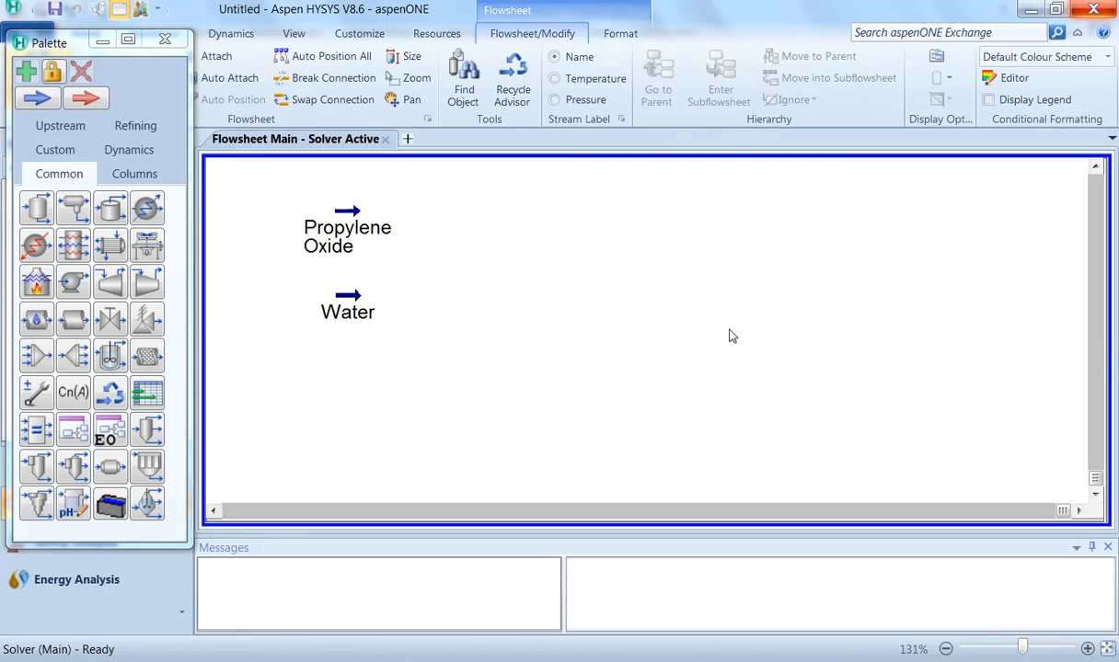
Step: Add a mixer to the flowsheet and connect Propylene Oxide and Water as its inlets
{"action": "mouse_move", "coordinate": [324, 317]}
{"action": "left_click_drag", "start_coordinate": [37, 358], "coordinate": [520, 345]}
{"action": "double_click", "coordinate": [465, 265]}
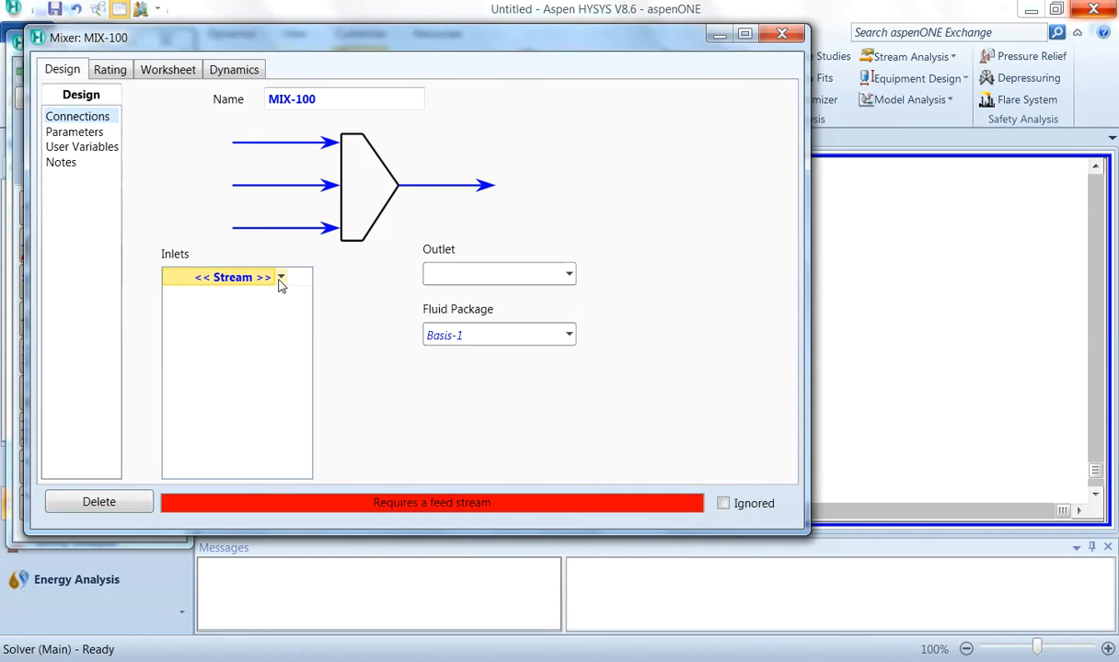
{"action": "left_click", "coordinate": [282, 280]}
{"action": "left_click", "coordinate": [282, 278]}
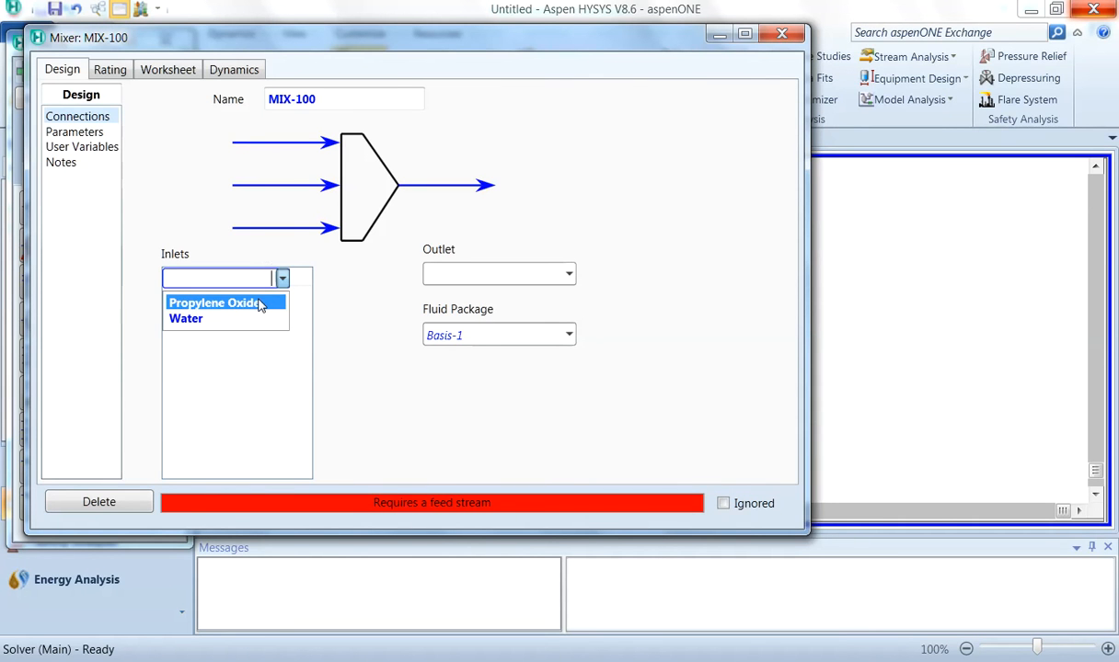
{"action": "left_click", "coordinate": [260, 303]}
{"action": "left_click", "coordinate": [280, 298]}
{"action": "left_click", "coordinate": [280, 296]}
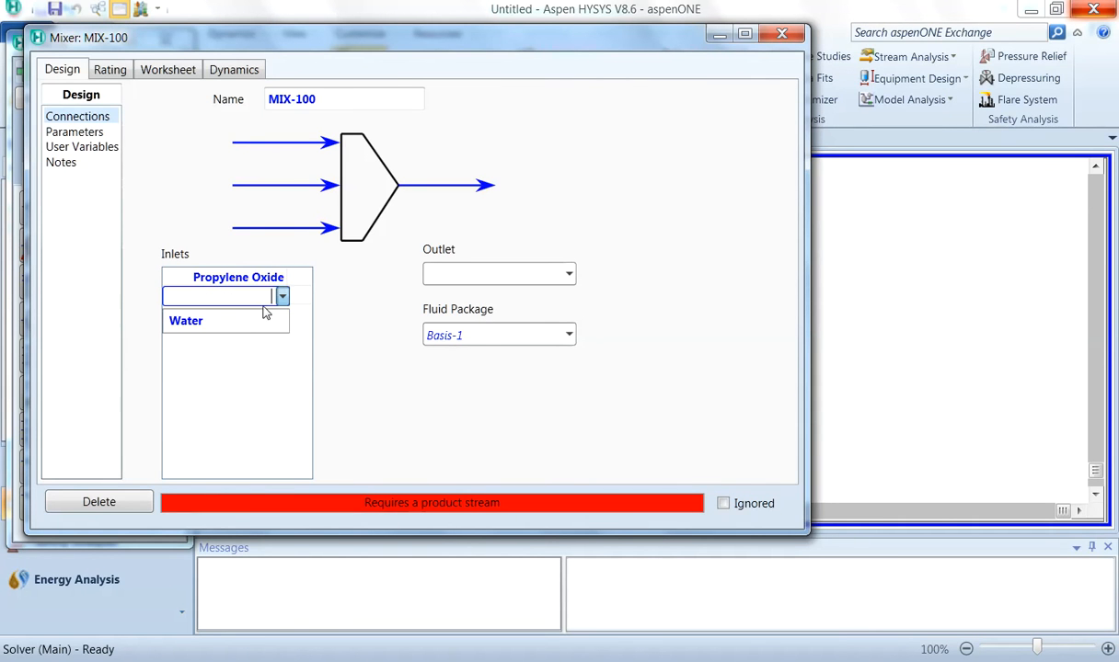
{"action": "left_click", "coordinate": [249, 324]}
Step: Rename the mixer to MIXER, name its outlet stream Mixed Feed, and close the mixer window
{"action": "left_click", "coordinate": [316, 100]}
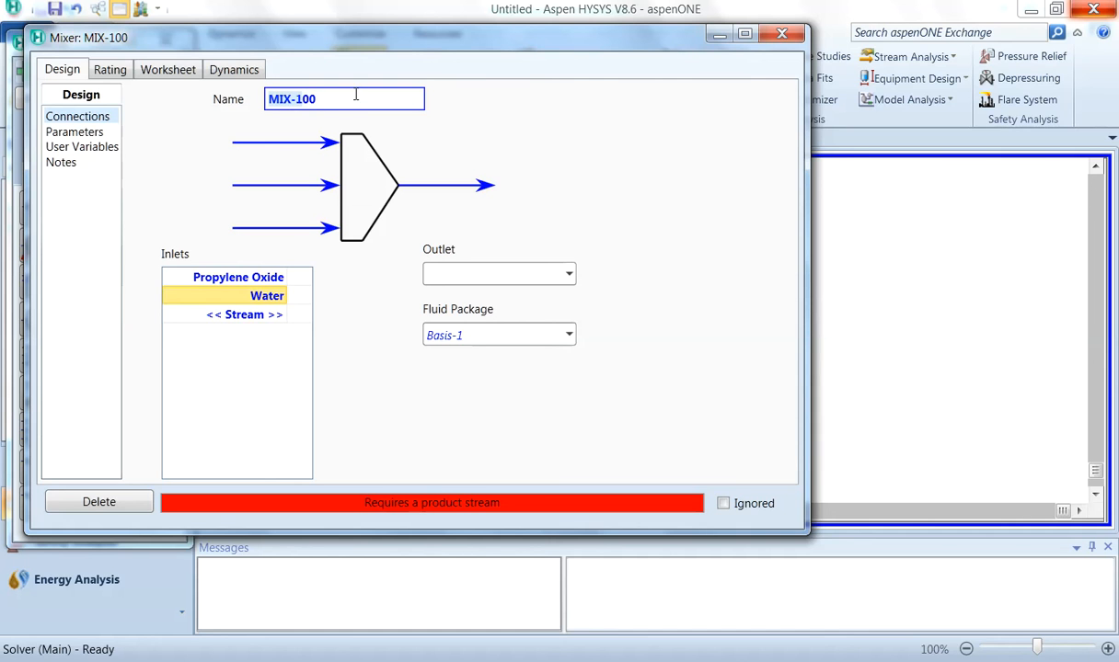
{"action": "type", "text": "MIXER"}
{"action": "left_click", "coordinate": [452, 275]}
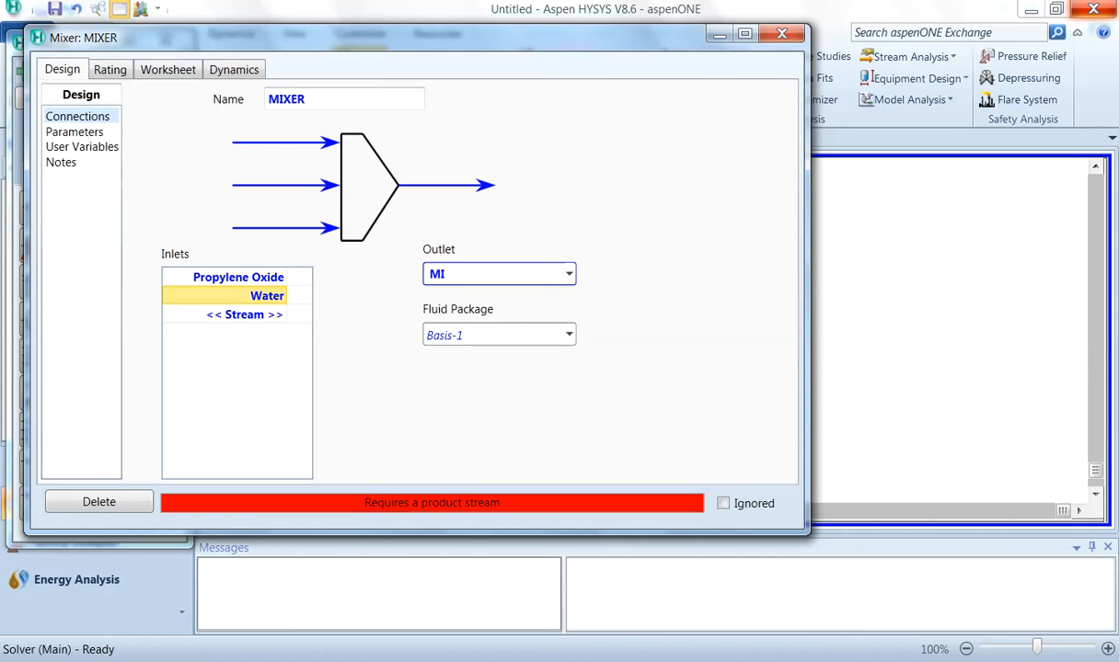
{"action": "type", "text": "Mixed Feed"}
{"action": "key", "text": "Return"}
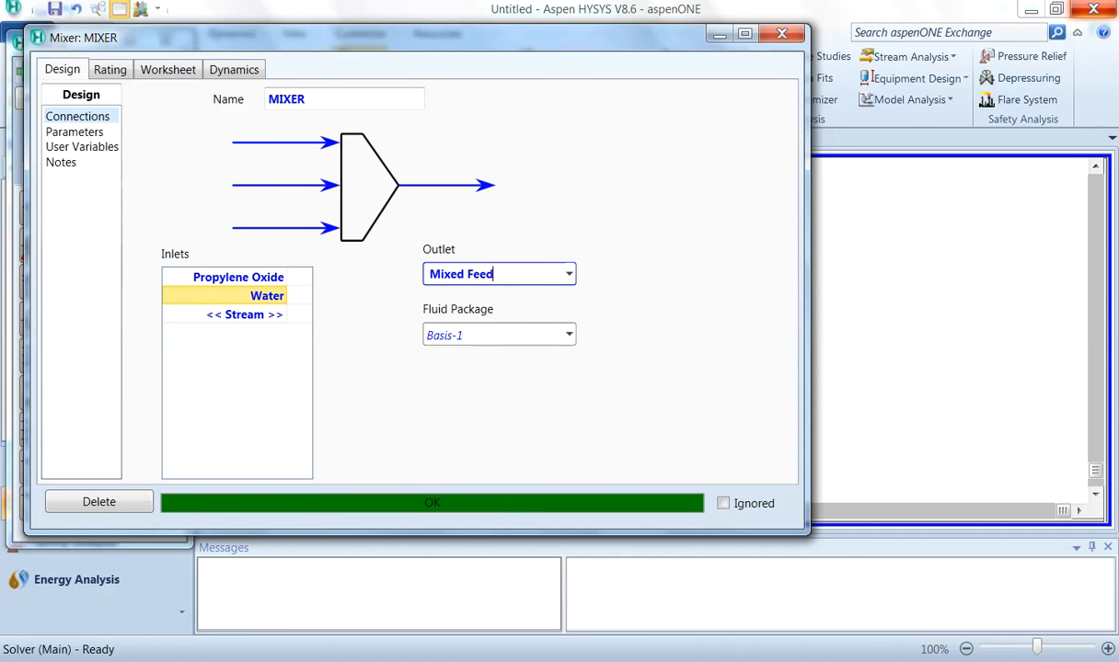
{"action": "left_click", "coordinate": [787, 35]}
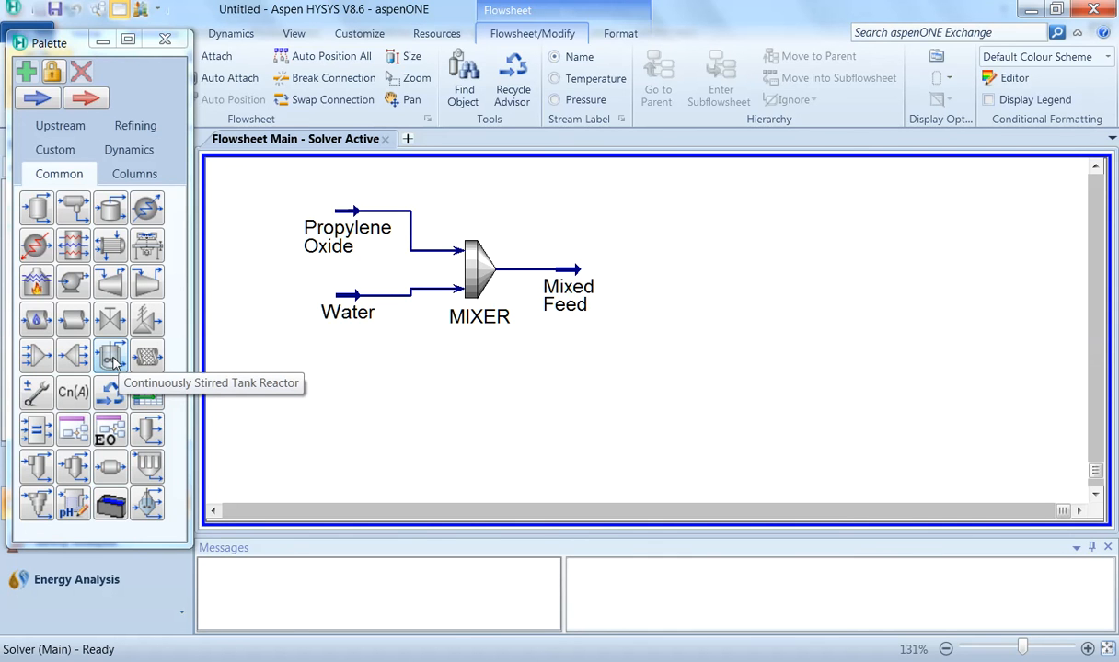
Step: Add a continuously stirred tank reactor to the flowsheet and connect Mixed Feed as its inlet
{"action": "left_click_drag", "start_coordinate": [110, 359], "coordinate": [678, 291]}
{"action": "double_click", "coordinate": [678, 291]}
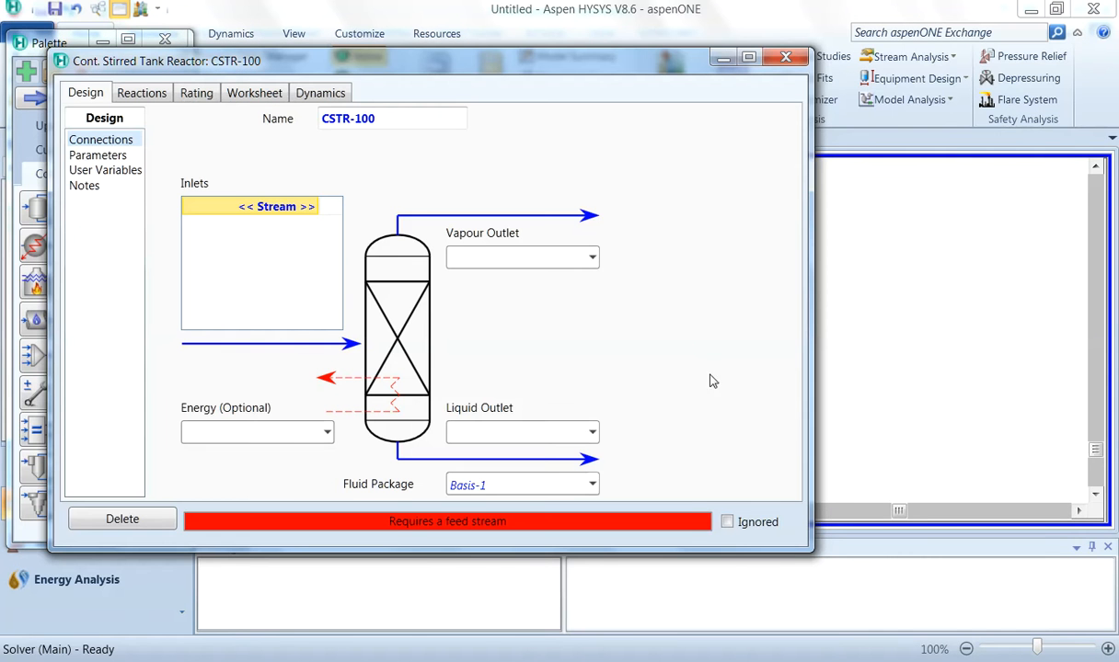
{"action": "left_click", "coordinate": [312, 208]}
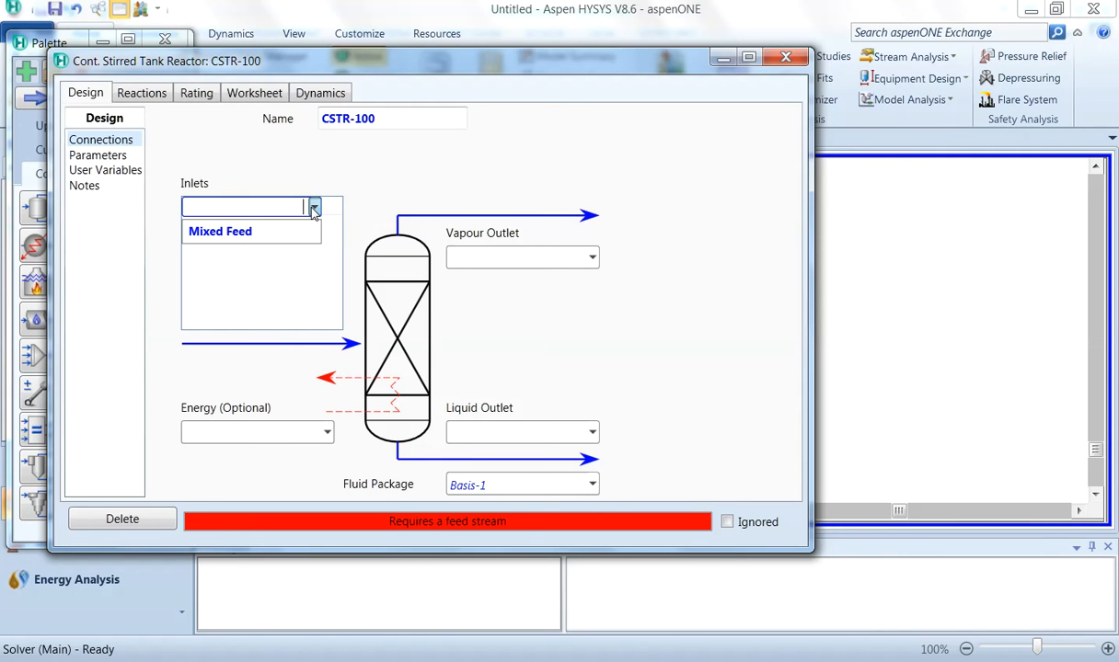
{"action": "left_click", "coordinate": [267, 234]}
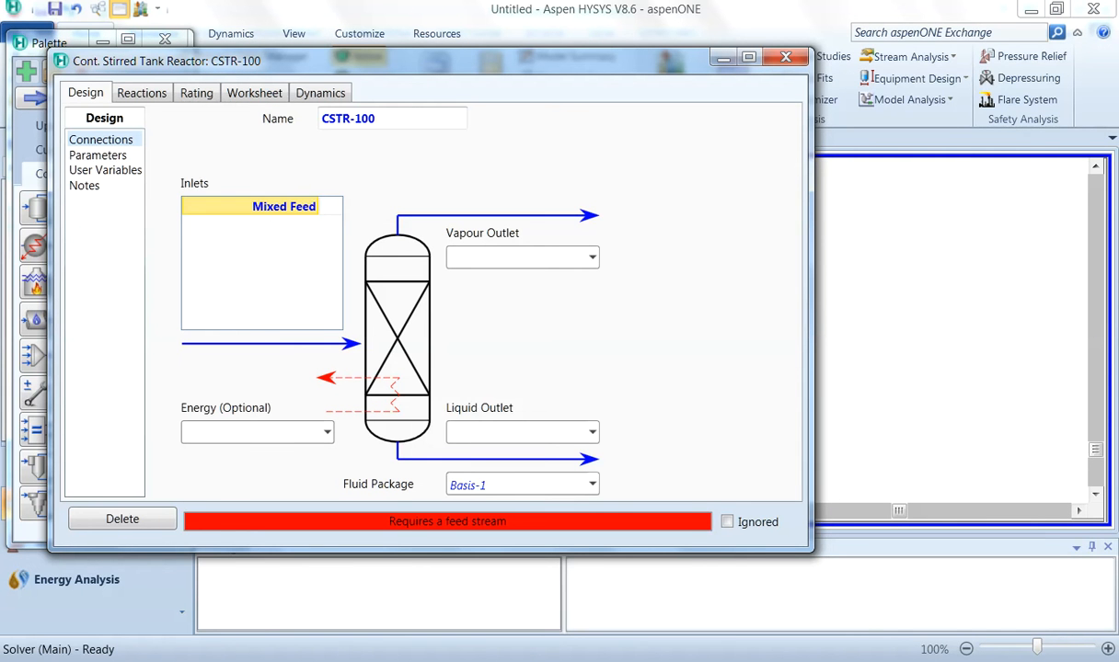
Step: Rename the reactor CSTR and name its vapour outlet CSTR Vent, liquid outlet CSTR Product and energy stream Coolant
{"action": "left_click", "coordinate": [384, 120]}
{"action": "type", "text": "C"}
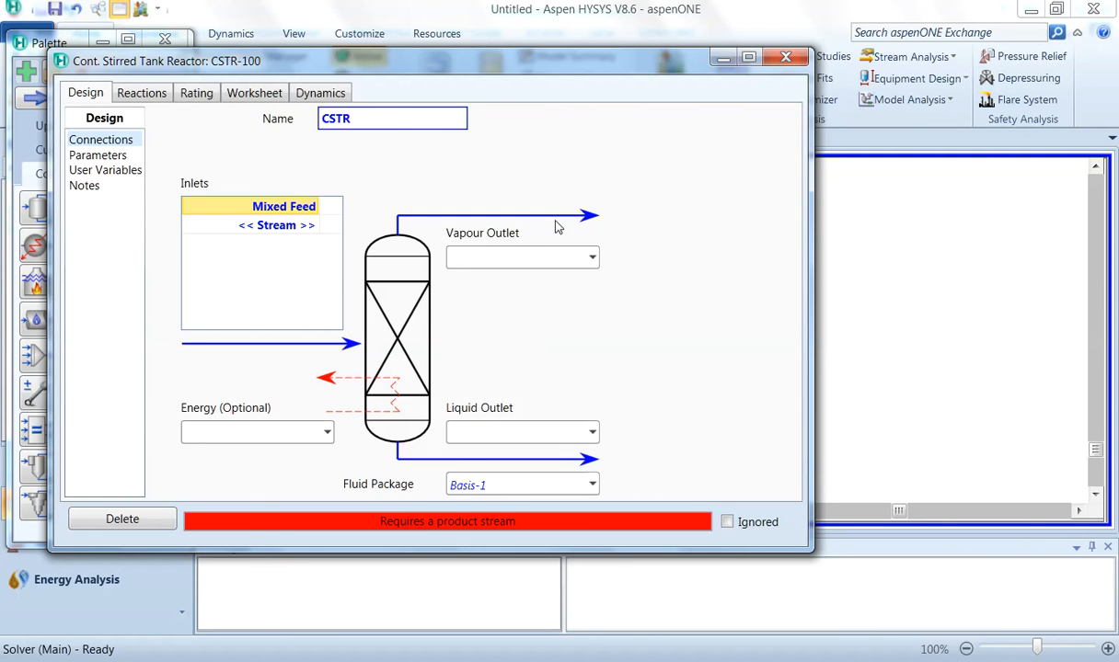
{"action": "left_click", "coordinate": [508, 258]}
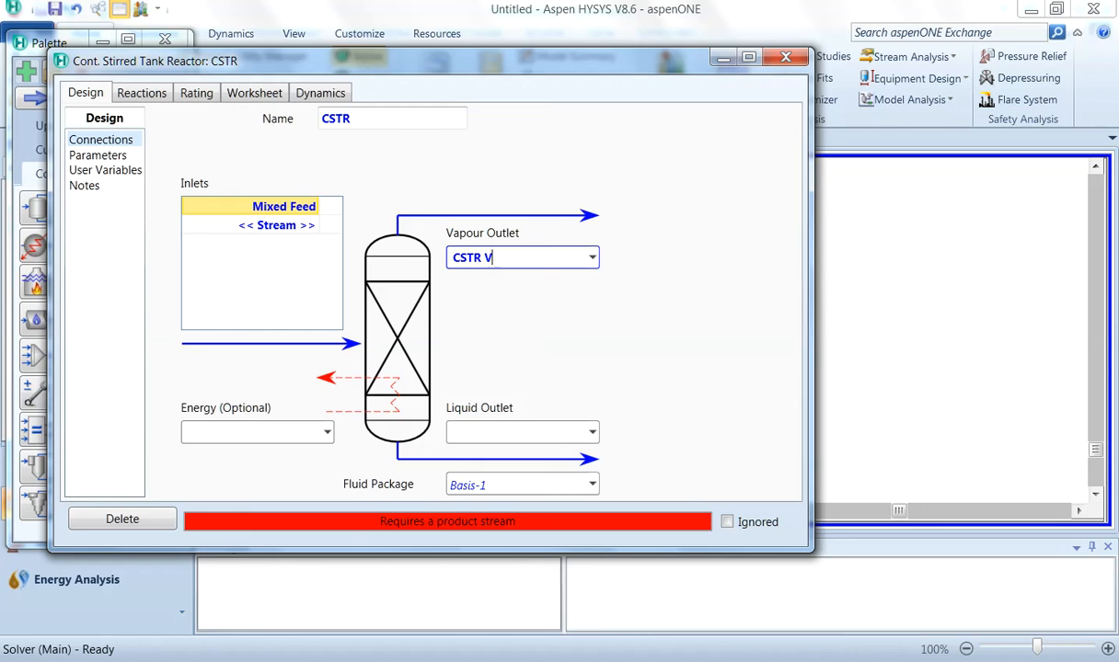
{"action": "left_click", "coordinate": [480, 428]}
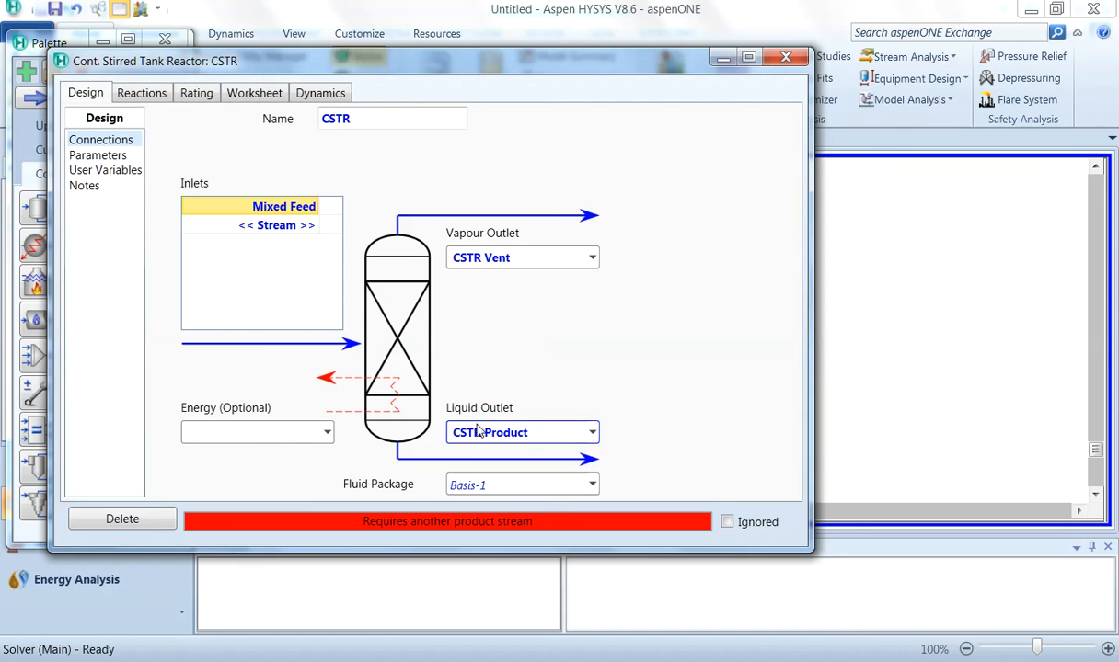
{"action": "left_click", "coordinate": [259, 429]}
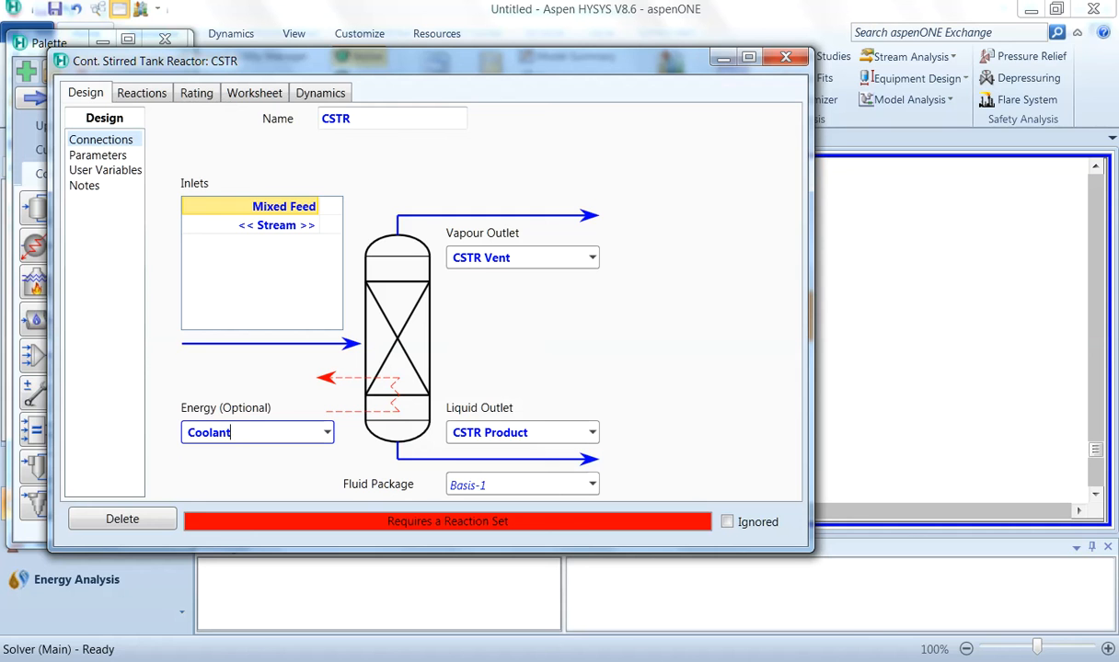
{"action": "key", "text": "Return"}
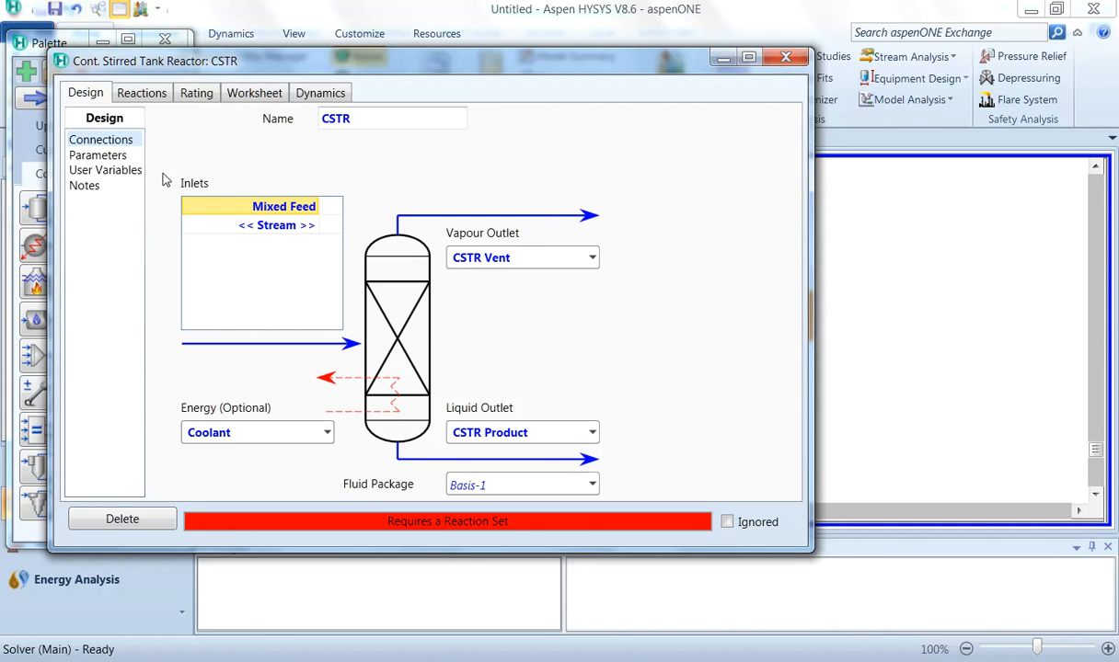
Step: Assign reaction set Set-1 with reaction Rxn-1 to the CSTR
{"action": "left_click", "coordinate": [139, 93]}
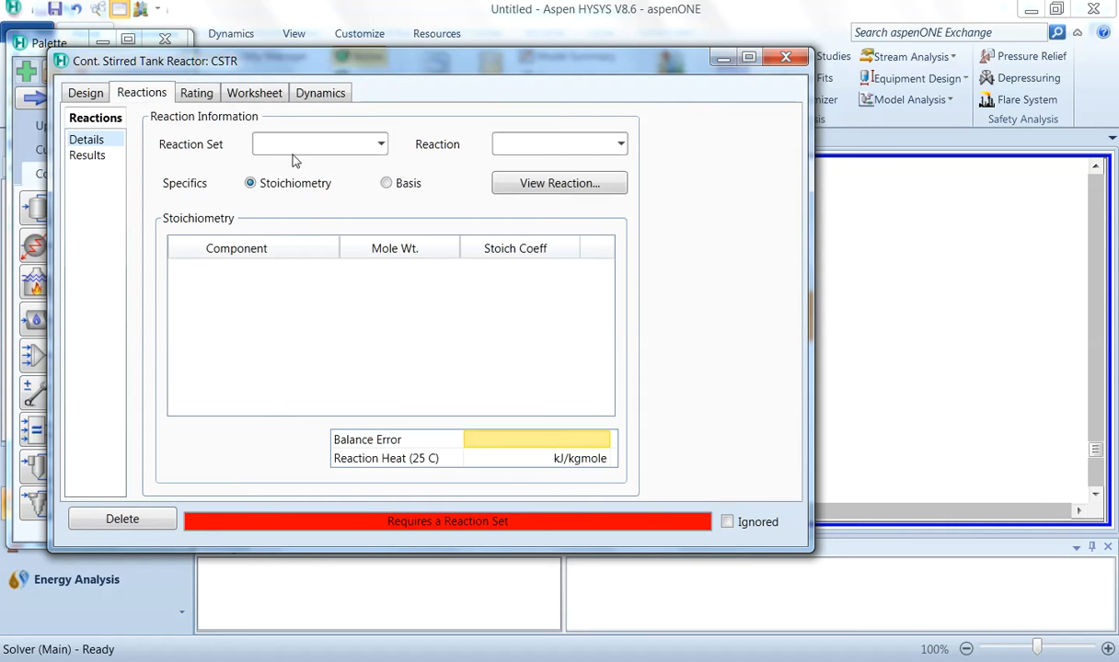
{"action": "left_click", "coordinate": [380, 145]}
{"action": "left_click", "coordinate": [345, 169]}
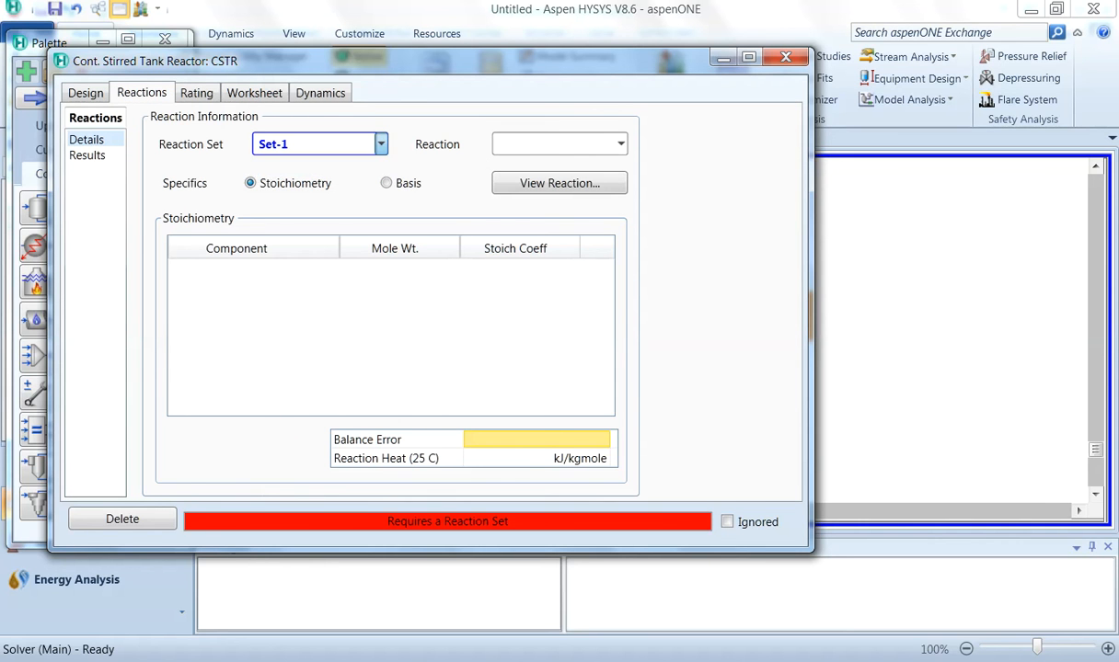
{"action": "left_click", "coordinate": [328, 140]}
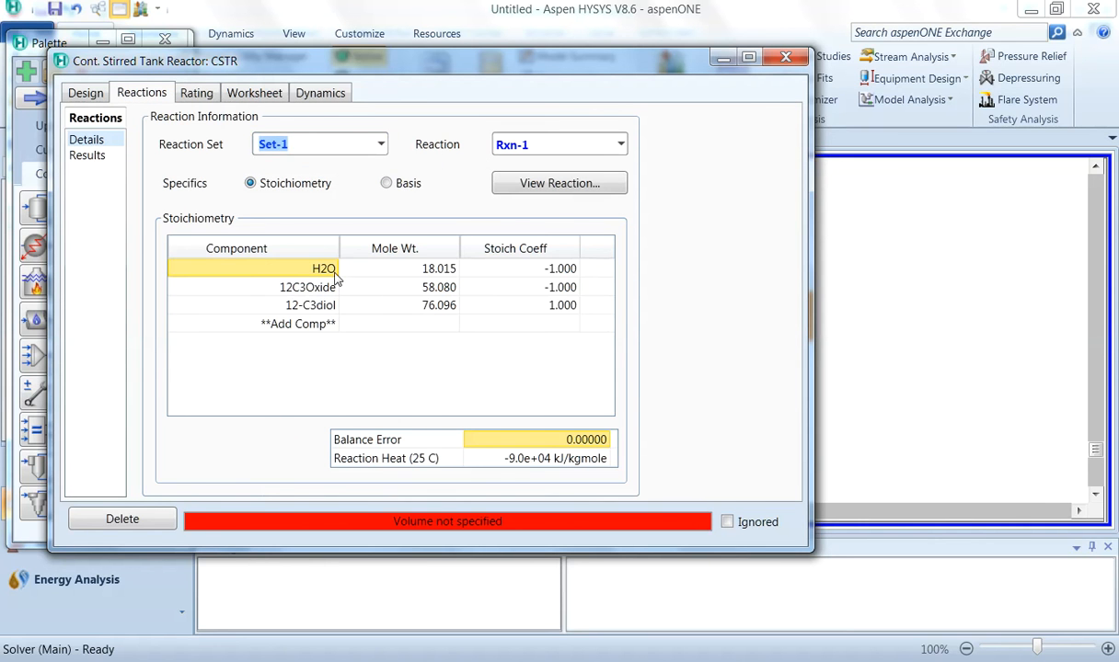
Step: Set the CSTR's duty to 100 kJ/h in the design parameters
{"action": "left_click", "coordinate": [89, 87]}
{"action": "left_click", "coordinate": [98, 155]}
{"action": "left_click", "coordinate": [222, 462]}
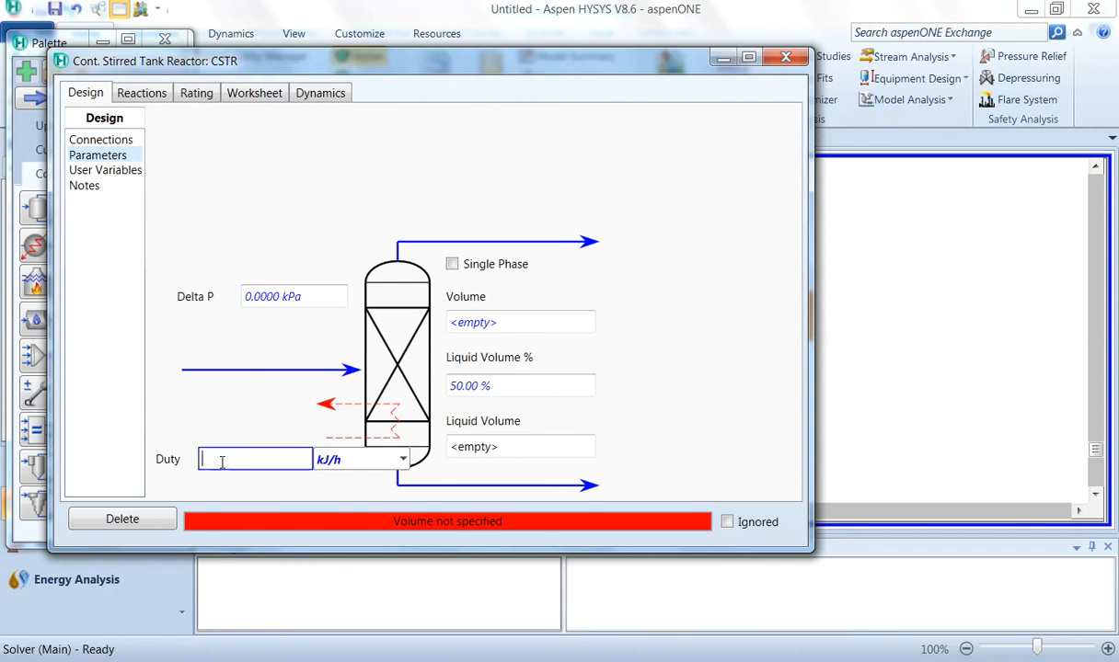
{"action": "type", "text": "100"}
{"action": "key", "text": "Return"}
Step: Set the CSTR's dynamic vessel volume to 250 ft3
{"action": "left_click", "coordinate": [324, 95]}
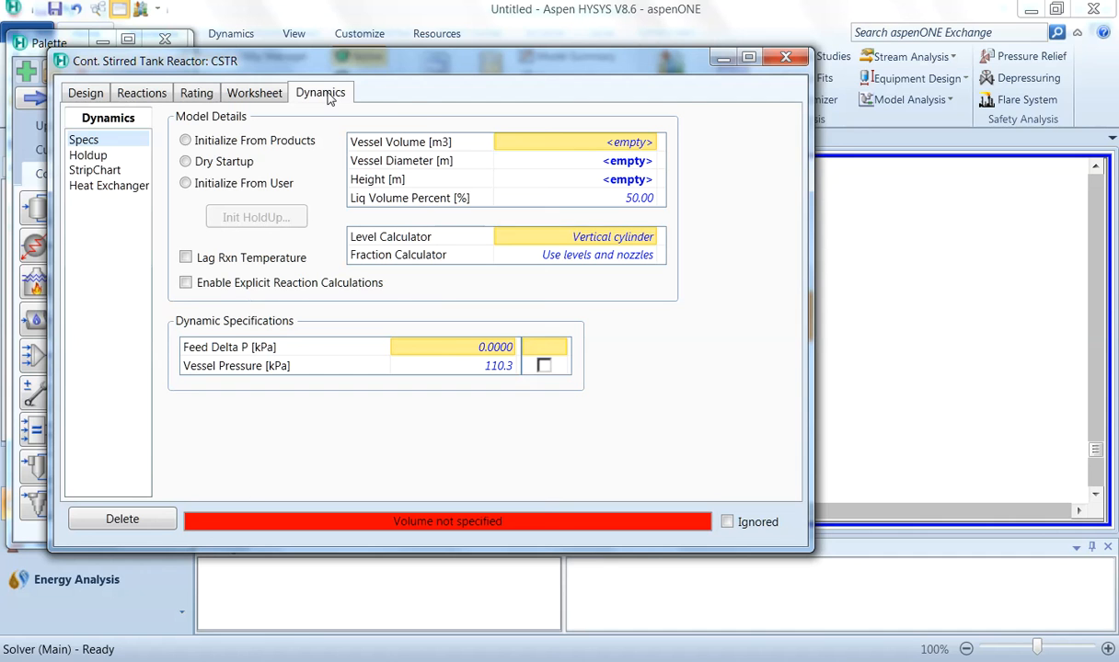
{"action": "left_click", "coordinate": [633, 148]}
{"action": "type", "text": "2"}
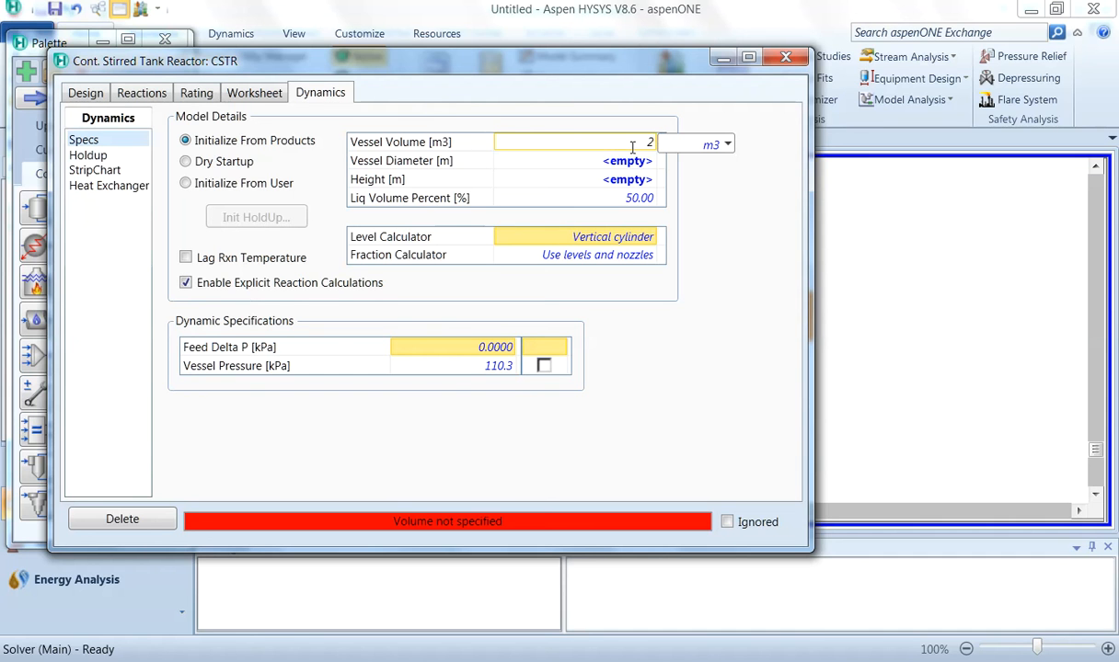
{"action": "type", "text": "50"}
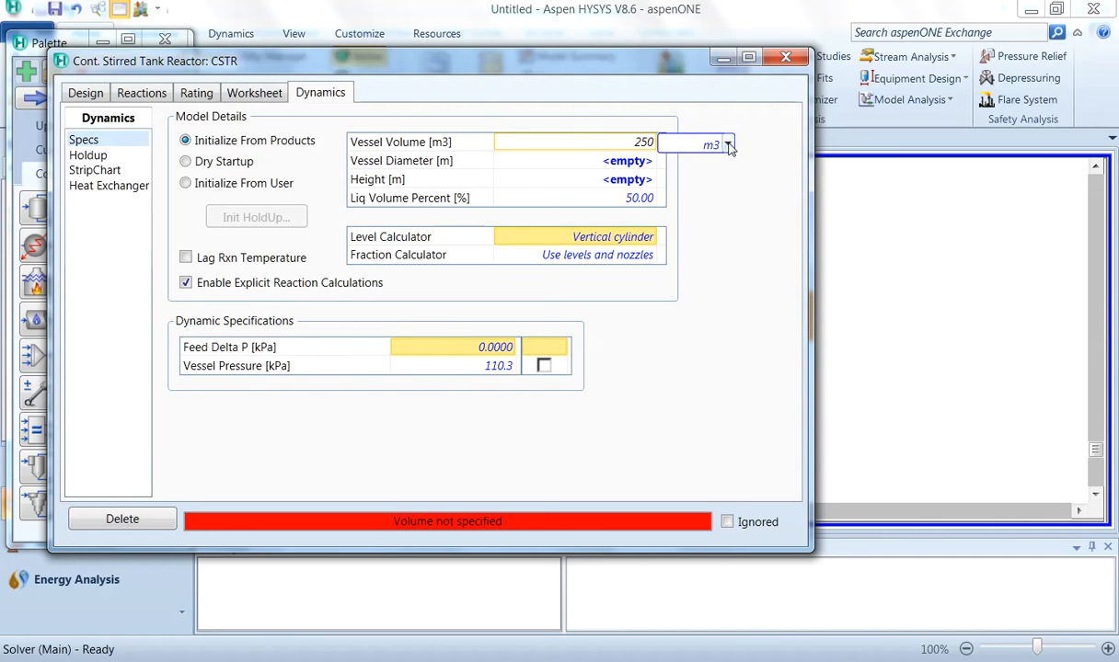
{"action": "left_click", "coordinate": [727, 144]}
{"action": "left_click", "coordinate": [705, 244]}
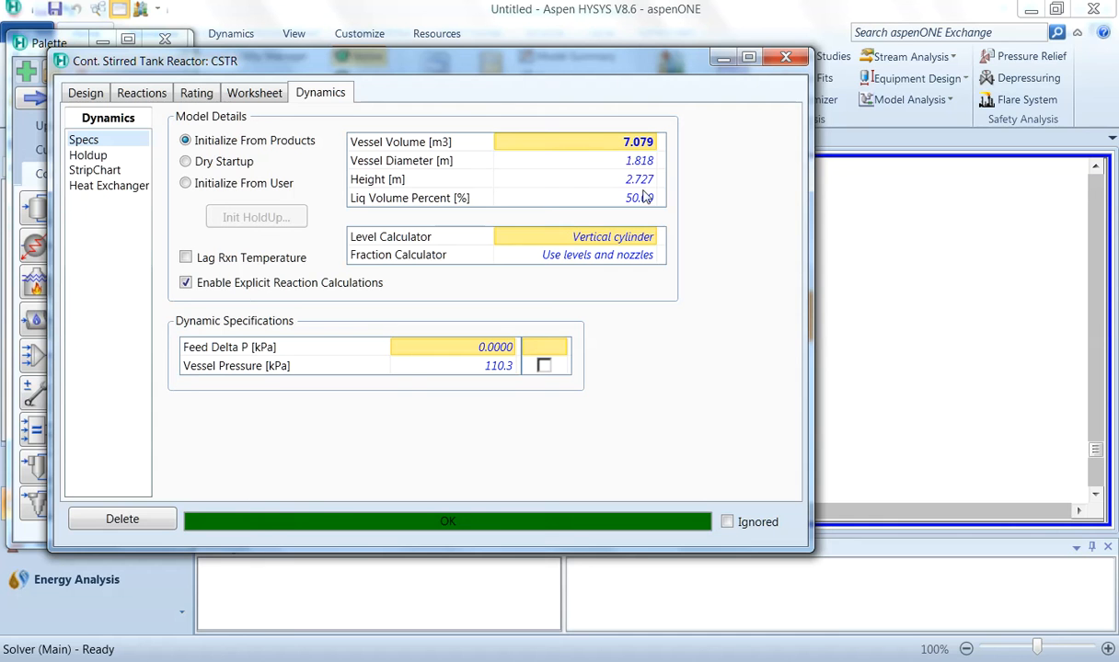
Step: Set the CSTR's liquid volume percent to 80 % and close the reactor window
{"action": "left_click", "coordinate": [649, 202]}
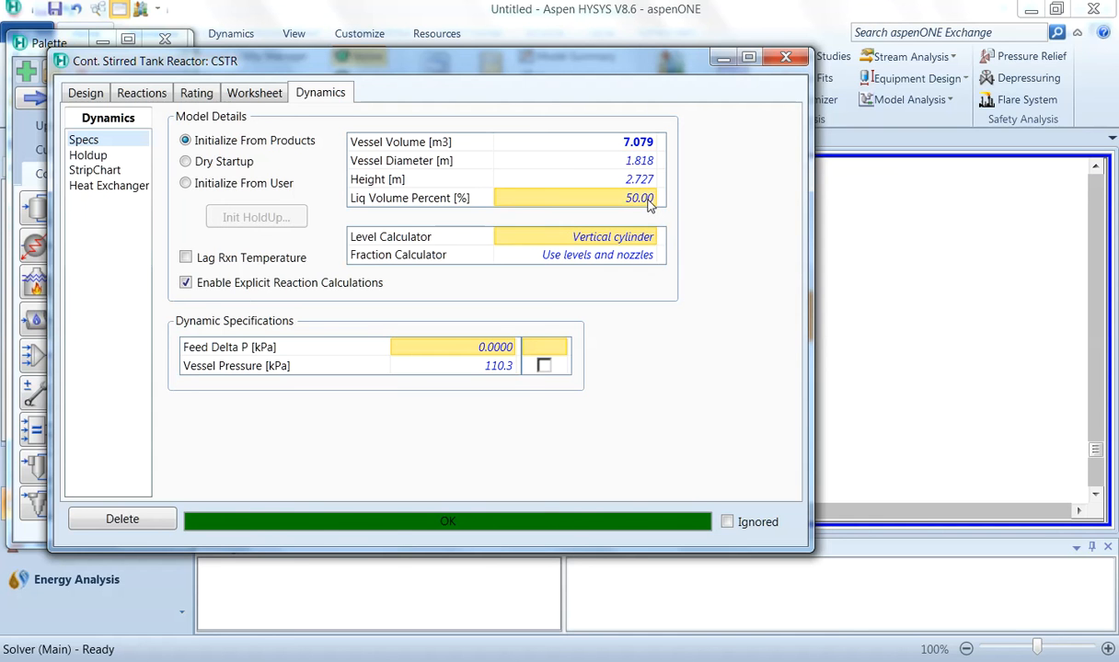
{"action": "left_click", "coordinate": [649, 200]}
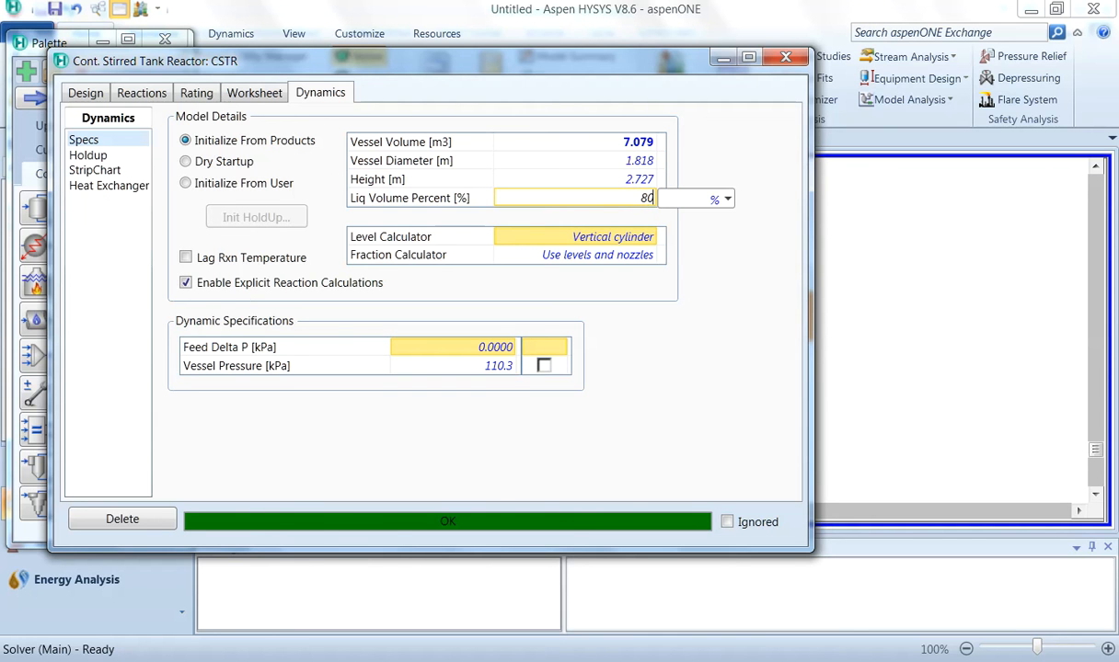
{"action": "key", "text": "Return"}
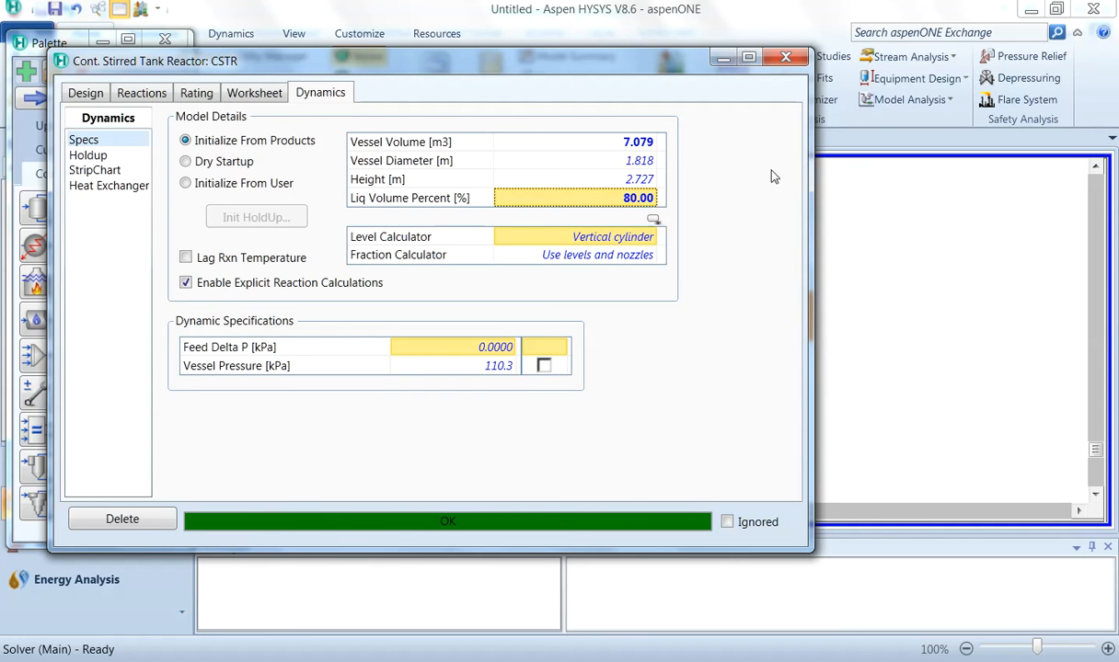
{"action": "left_click", "coordinate": [785, 57]}
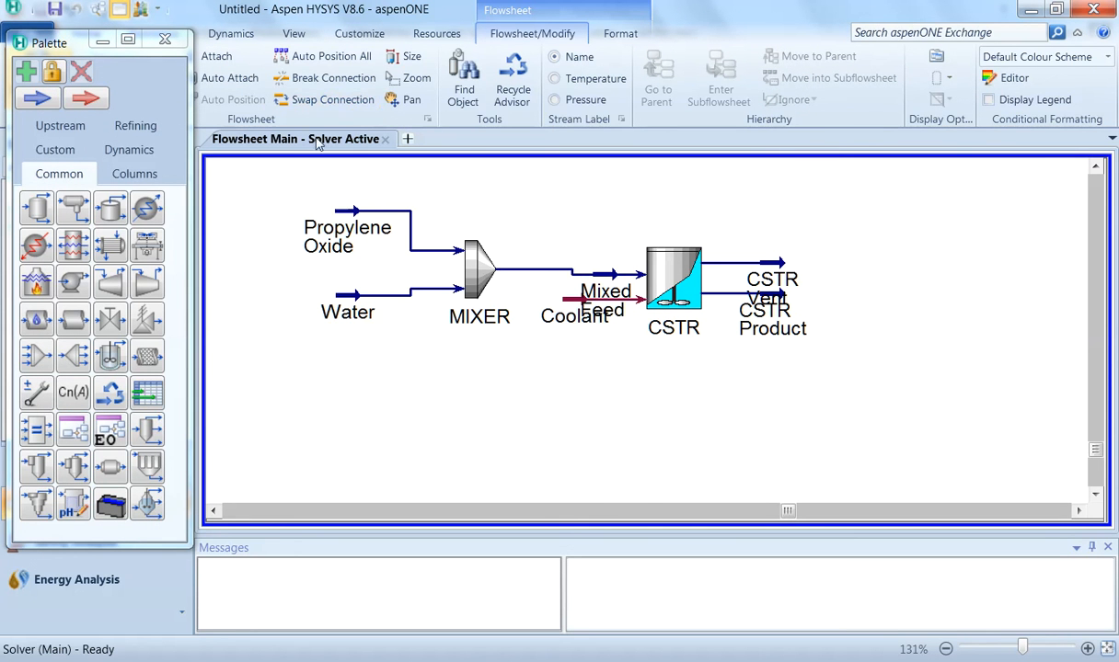
Step: Reposition the Propylene Oxide, Water and CSTR Product stream labels on the flowsheet so they no longer overlap
{"action": "left_click", "coordinate": [329, 60]}
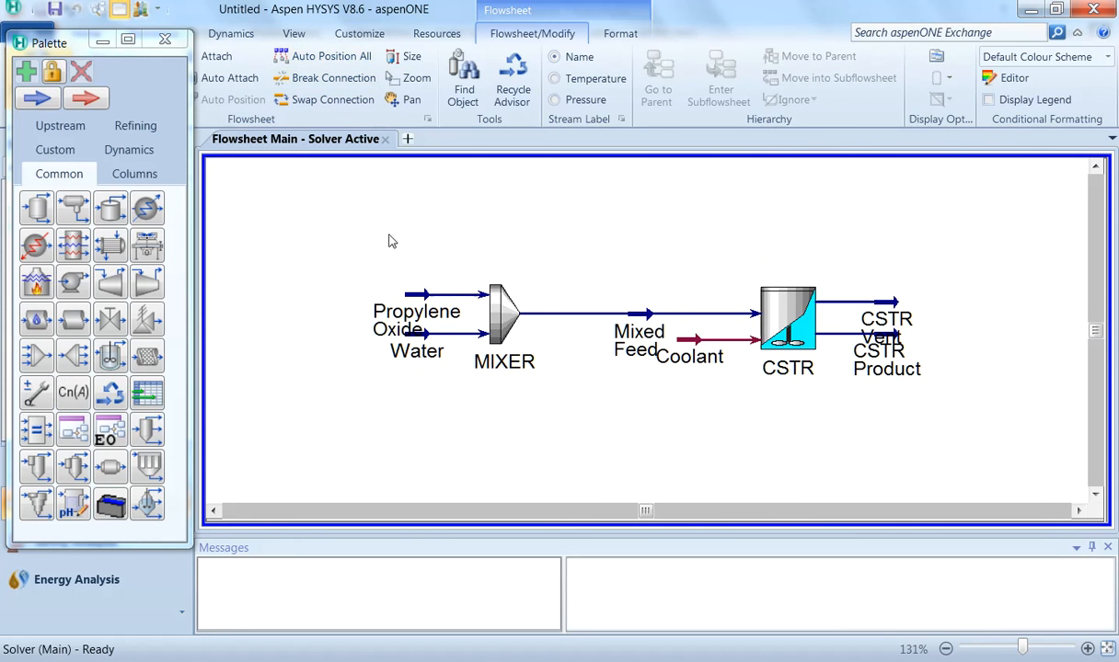
{"action": "left_click", "coordinate": [404, 293]}
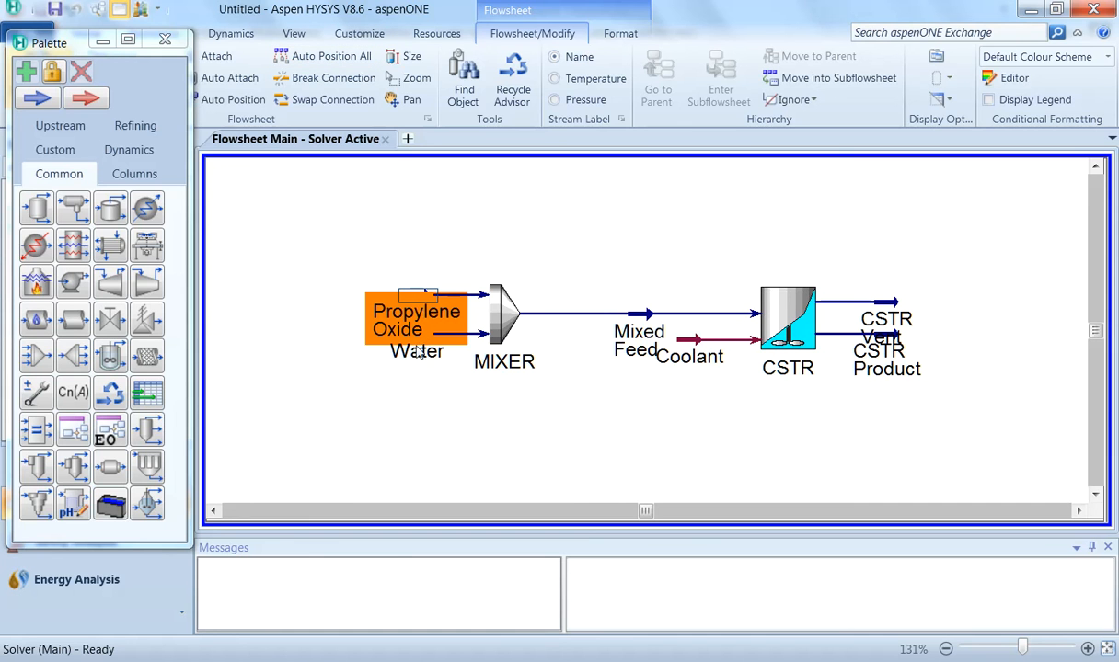
{"action": "left_click_drag", "start_coordinate": [426, 300], "coordinate": [424, 268]}
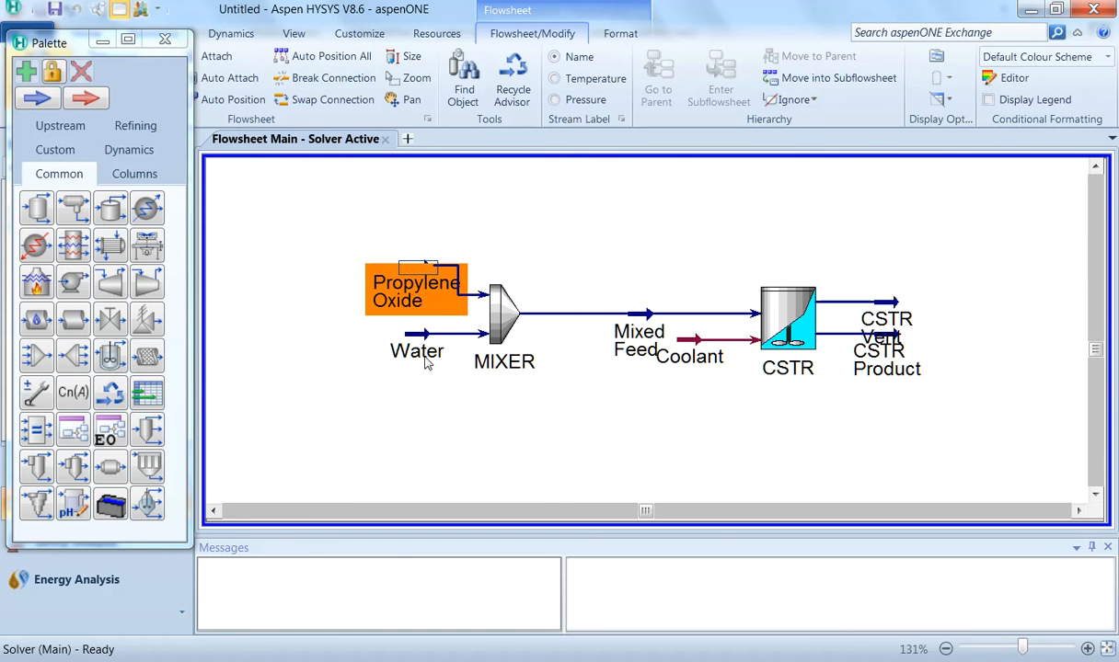
{"action": "left_click", "coordinate": [425, 343]}
{"action": "left_click_drag", "start_coordinate": [423, 344], "coordinate": [425, 376]}
{"action": "left_click", "coordinate": [440, 439]}
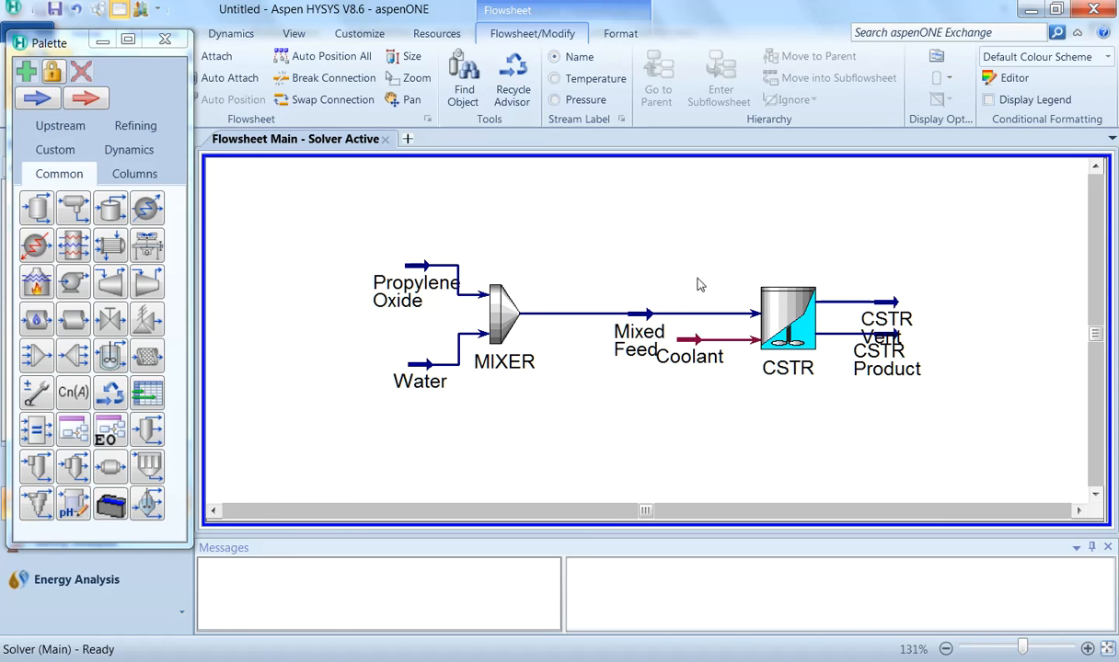
{"action": "left_click", "coordinate": [897, 345]}
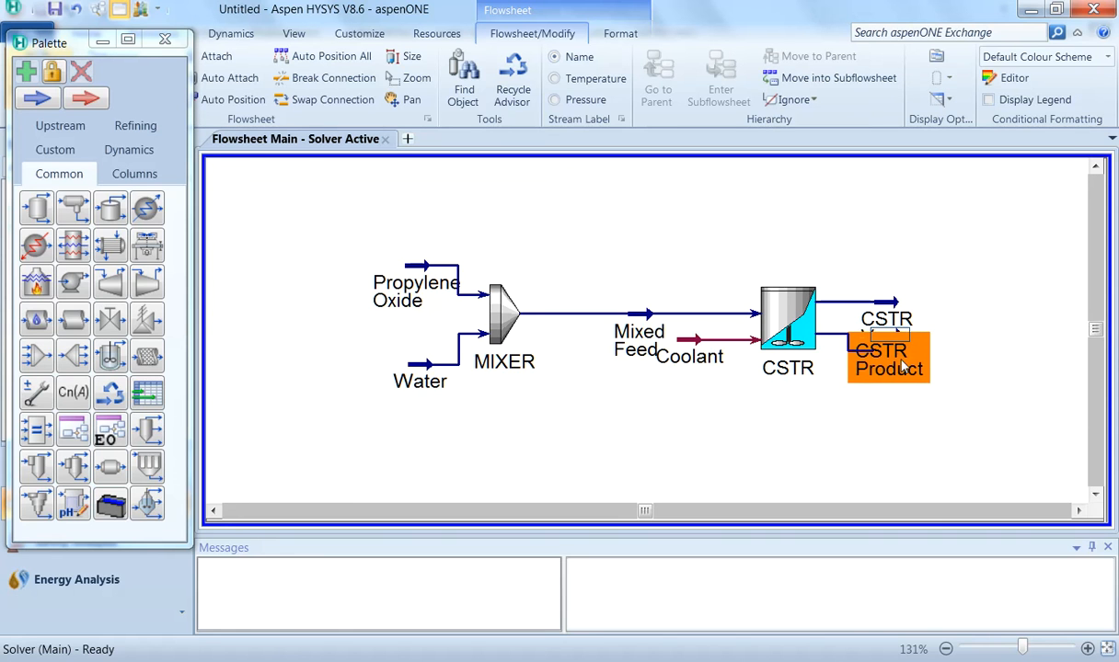
{"action": "left_click_drag", "start_coordinate": [885, 348], "coordinate": [887, 370]}
{"action": "left_click", "coordinate": [692, 422]}
Step: Add a Material Streams workbook table to the flowsheet
{"action": "scroll", "coordinate": [678, 406], "scroll_direction": "down", "scroll_amount": 2}
{"action": "left_click", "coordinate": [793, 143]}
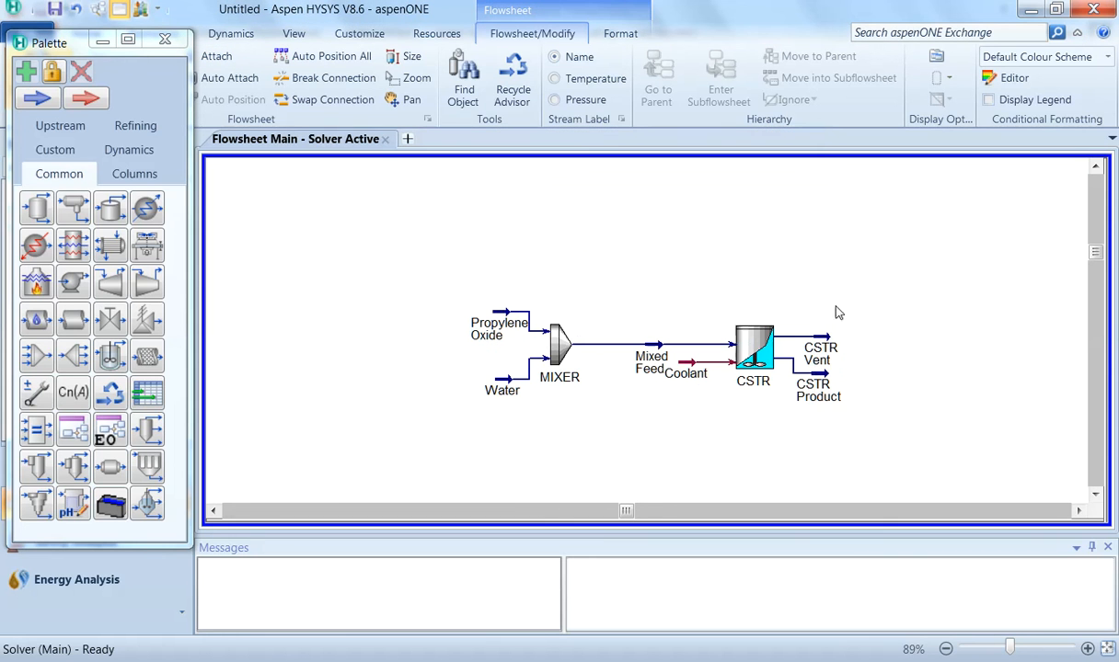
{"action": "scroll", "coordinate": [542, 267], "scroll_direction": "down", "scroll_amount": 2}
{"action": "right_click", "coordinate": [425, 268]}
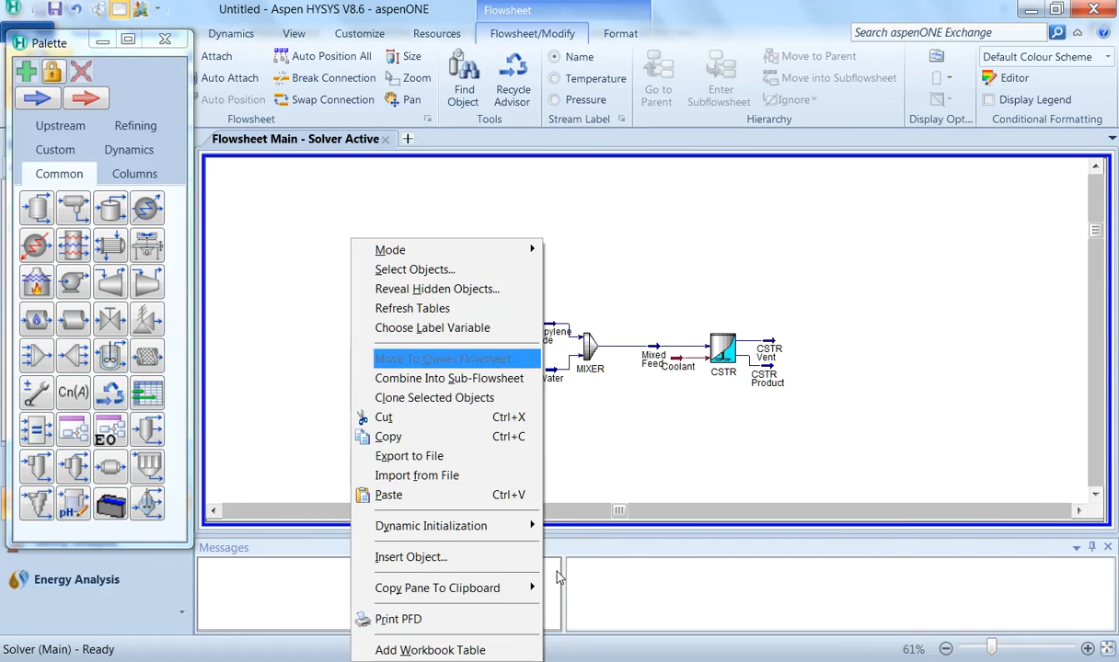
{"action": "left_click", "coordinate": [485, 651]}
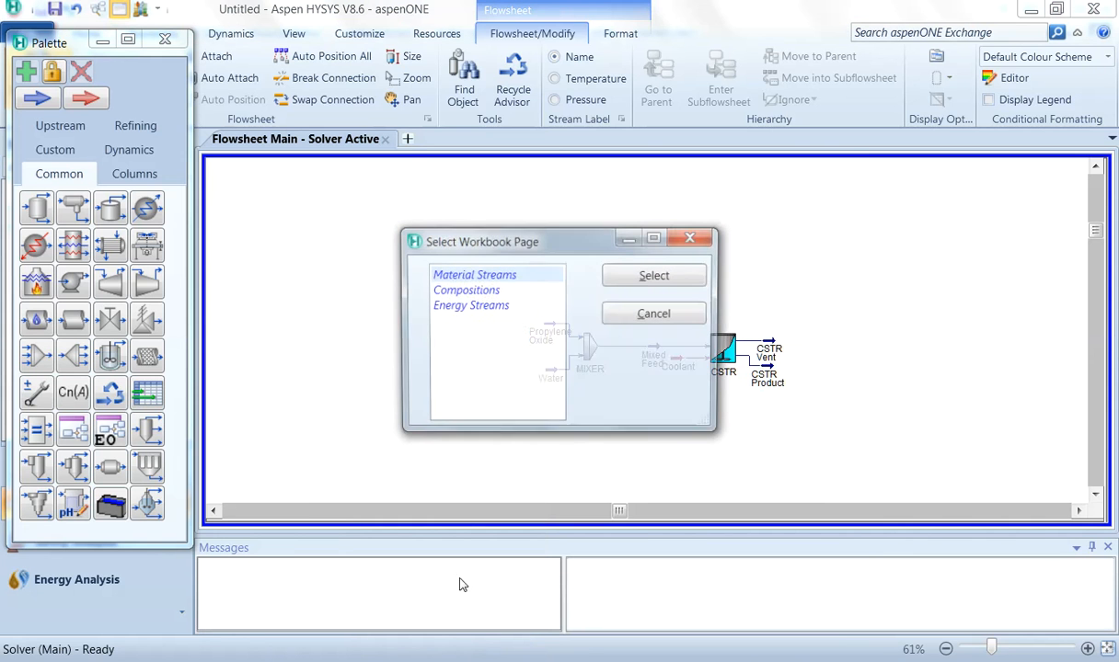
{"action": "left_click", "coordinate": [656, 275]}
Step: Add a Compositions workbook table and place it above the process diagram
{"action": "right_click", "coordinate": [359, 245]}
{"action": "left_click", "coordinate": [395, 650]}
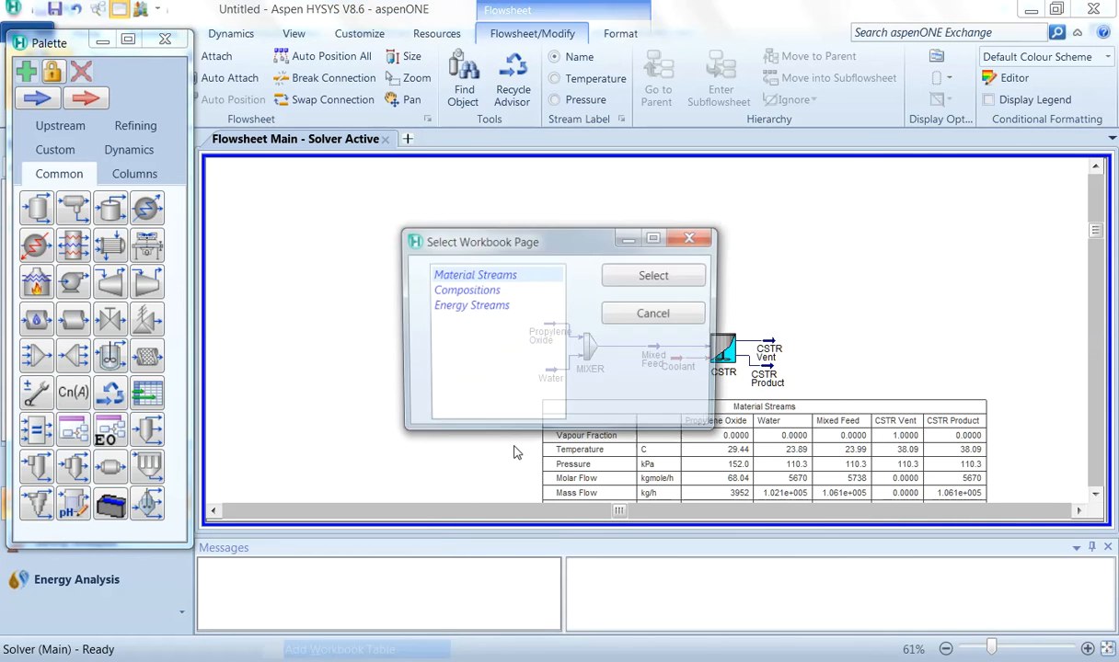
{"action": "left_click", "coordinate": [547, 290]}
{"action": "left_click", "coordinate": [654, 278]}
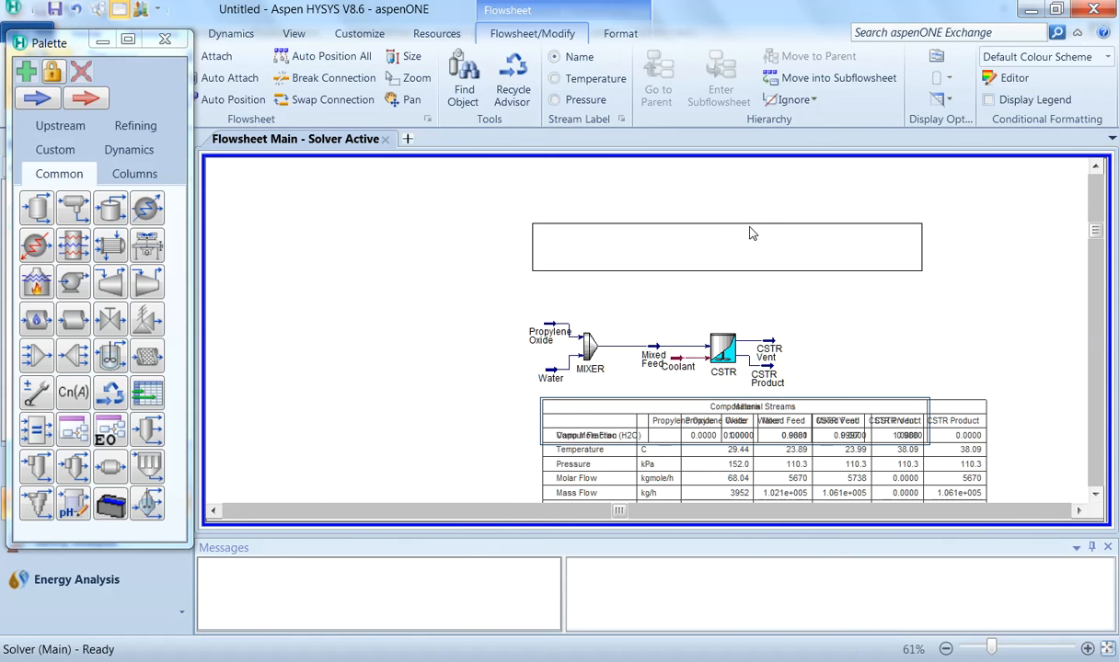
{"action": "left_click", "coordinate": [756, 237]}
{"action": "scroll", "coordinate": [889, 319], "scroll_direction": "up", "scroll_amount": 3}
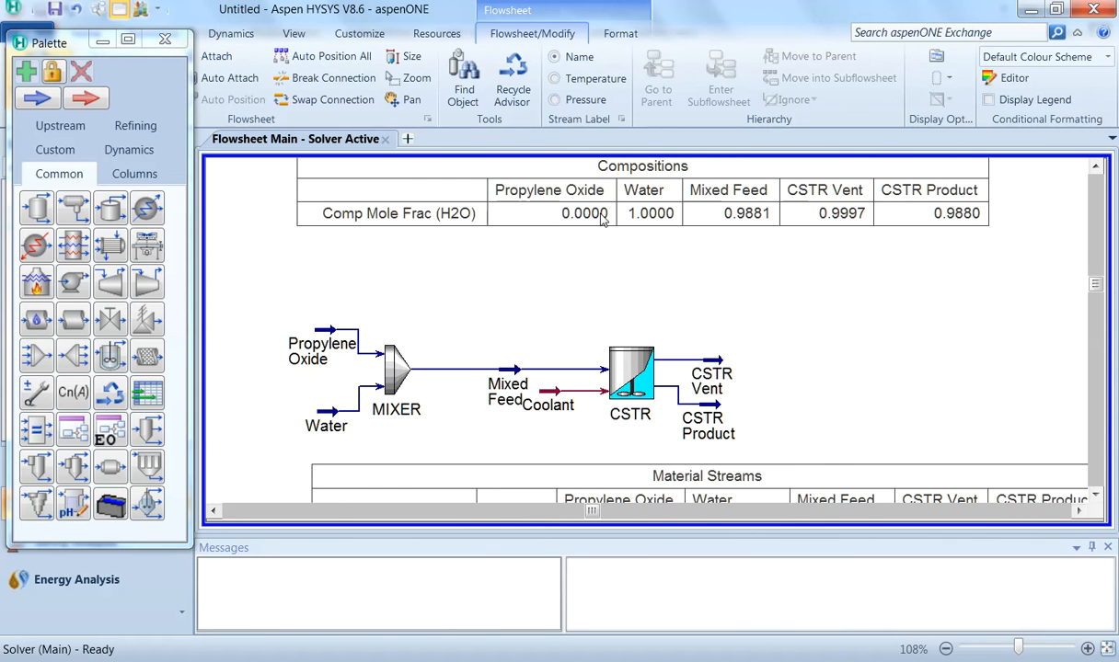
Step: Create a CSTR stripchart using the Small Steady State variable set and close the chart windows
{"action": "scroll", "coordinate": [686, 270], "scroll_direction": "down", "scroll_amount": 2}
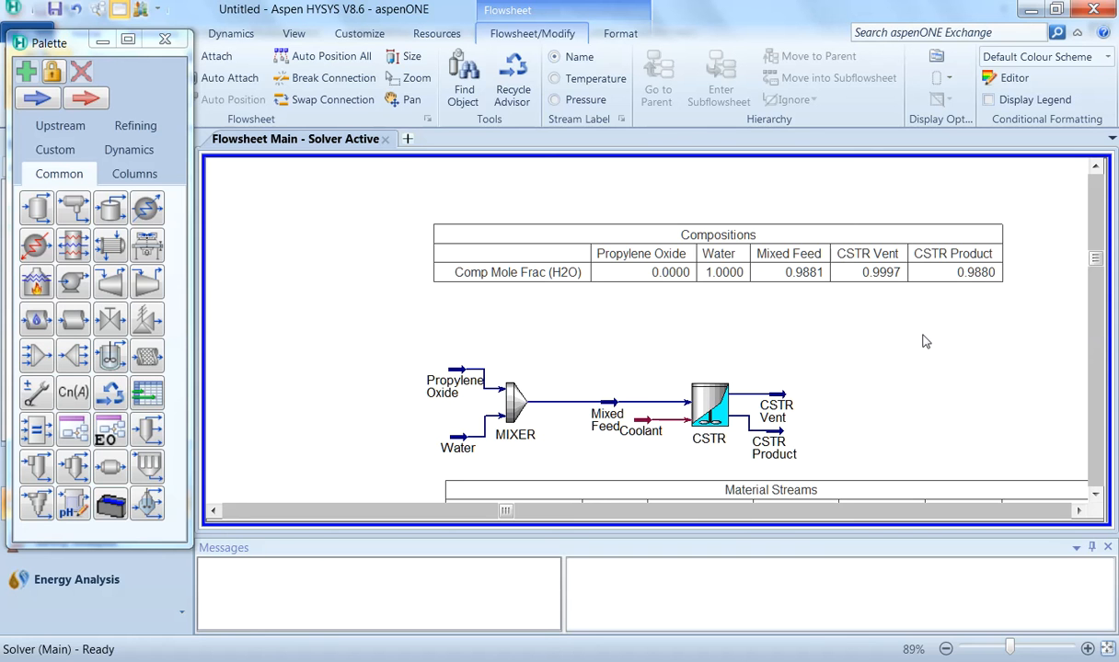
{"action": "scroll", "coordinate": [929, 338], "scroll_direction": "down", "scroll_amount": 3}
{"action": "scroll", "coordinate": [929, 338], "scroll_direction": "up", "scroll_amount": 5}
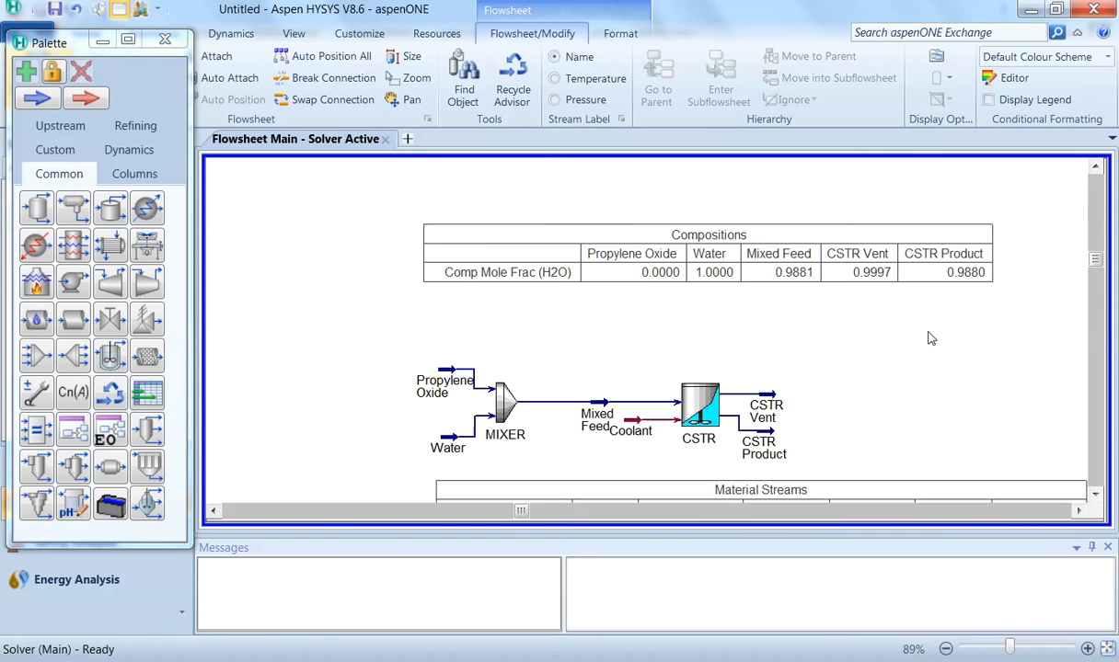
{"action": "double_click", "coordinate": [660, 410]}
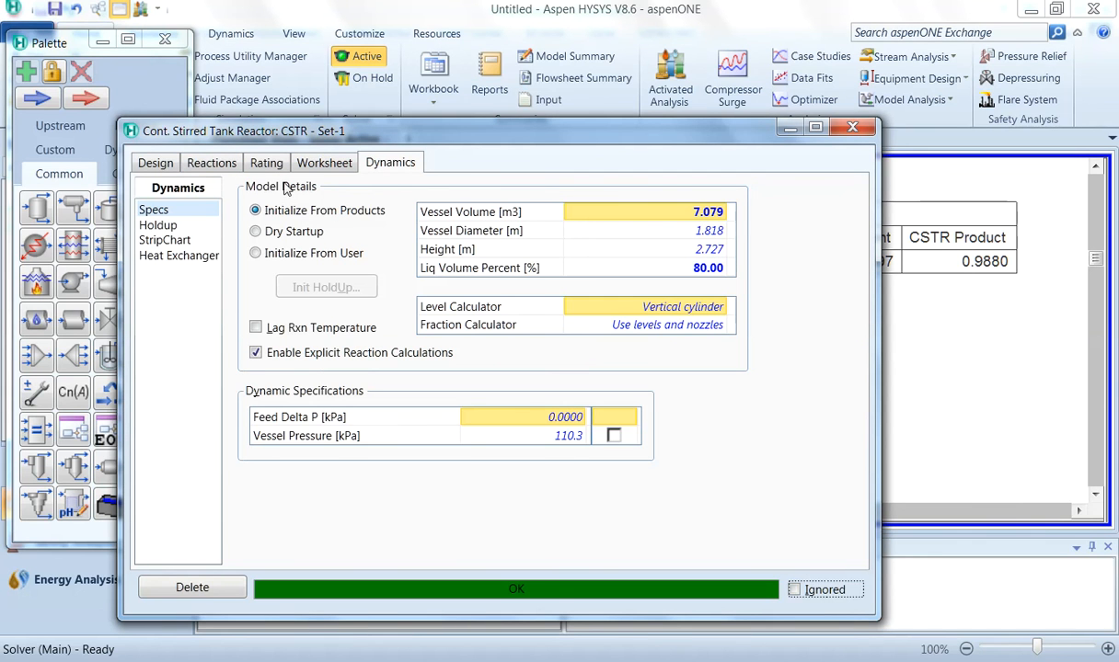
{"action": "left_click", "coordinate": [171, 240]}
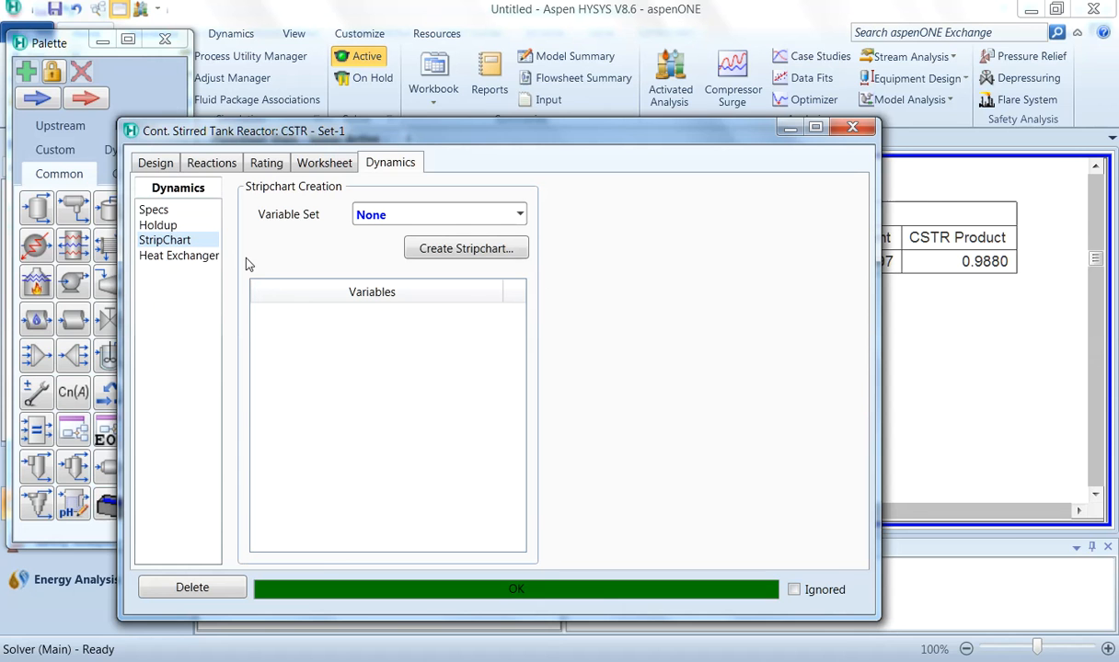
{"action": "left_click", "coordinate": [521, 215]}
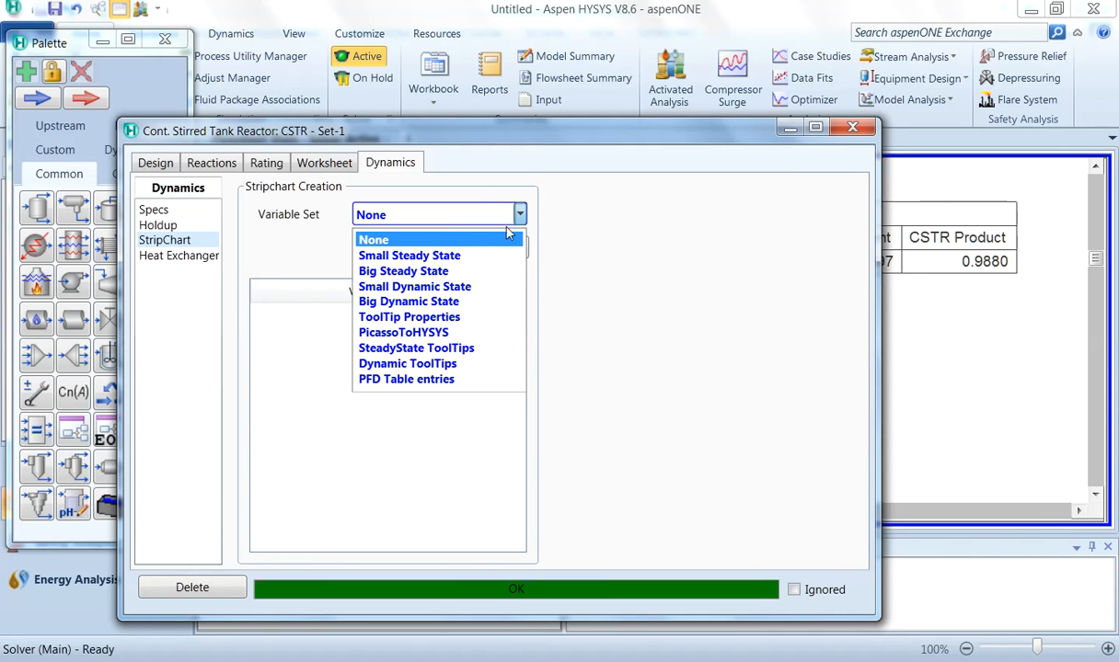
{"action": "left_click", "coordinate": [477, 254]}
{"action": "left_click", "coordinate": [480, 252]}
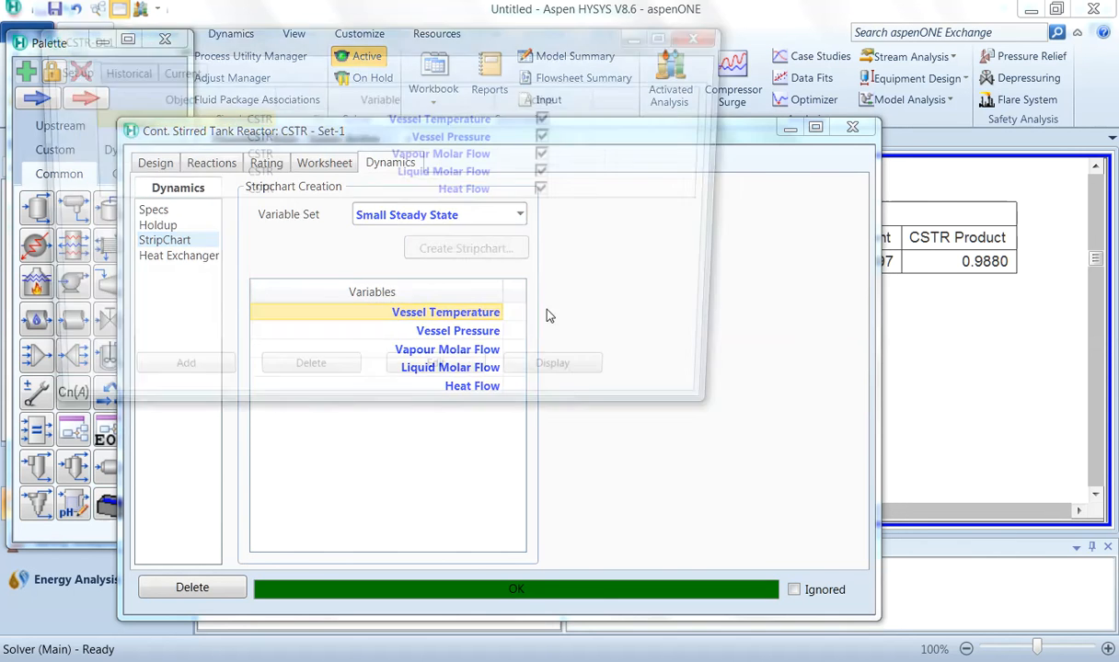
{"action": "left_click", "coordinate": [588, 389]}
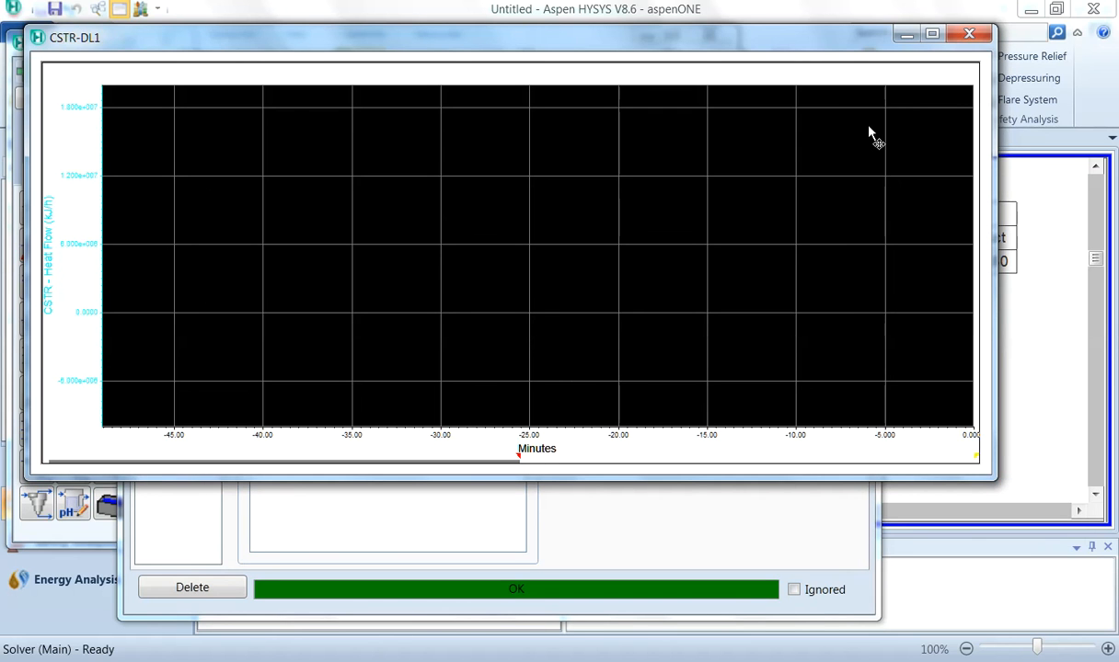
{"action": "left_click", "coordinate": [975, 36]}
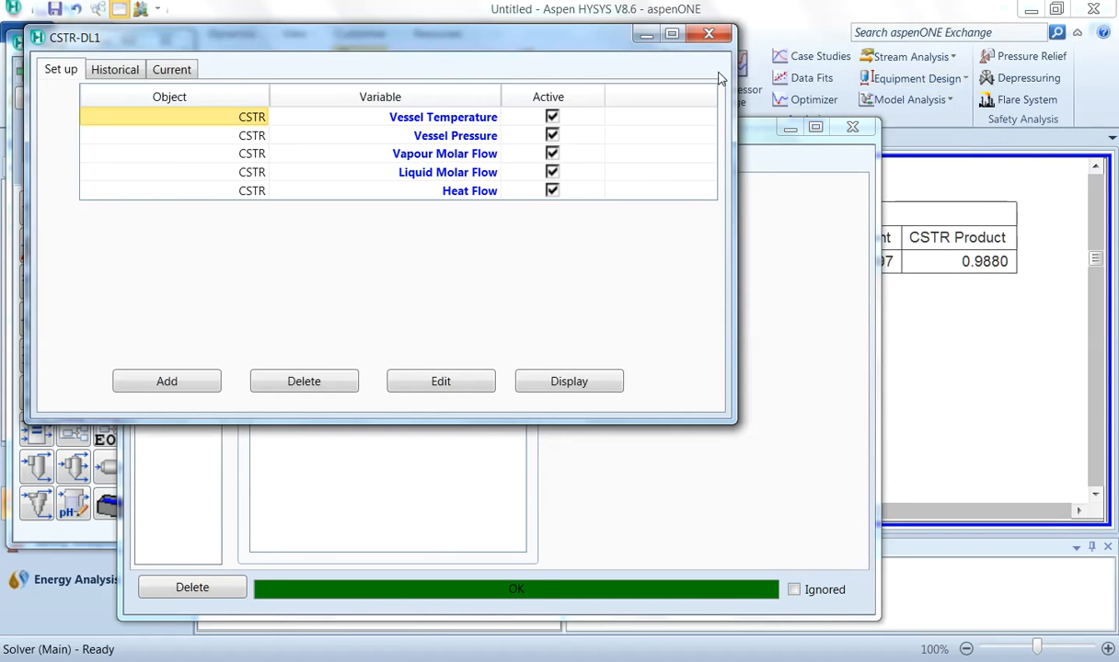
{"action": "left_click", "coordinate": [709, 35]}
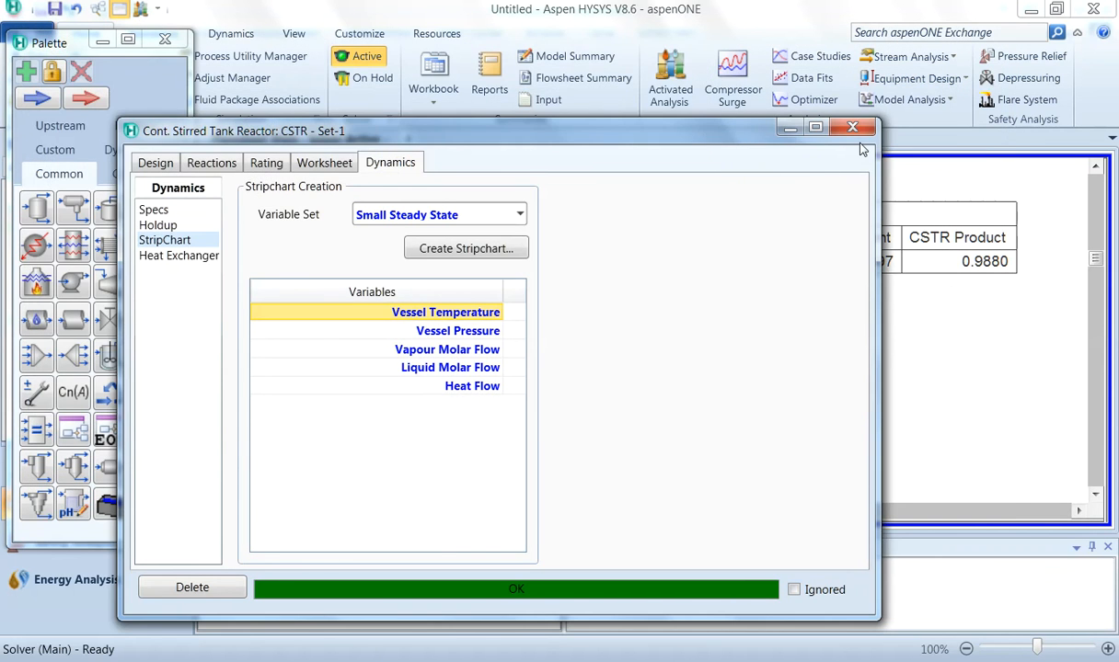
Step: Examine the CSTR's worksheet conditions and compositions, and the product stream and reactor summaries on the flowsheet
{"action": "left_click", "coordinate": [323, 163]}
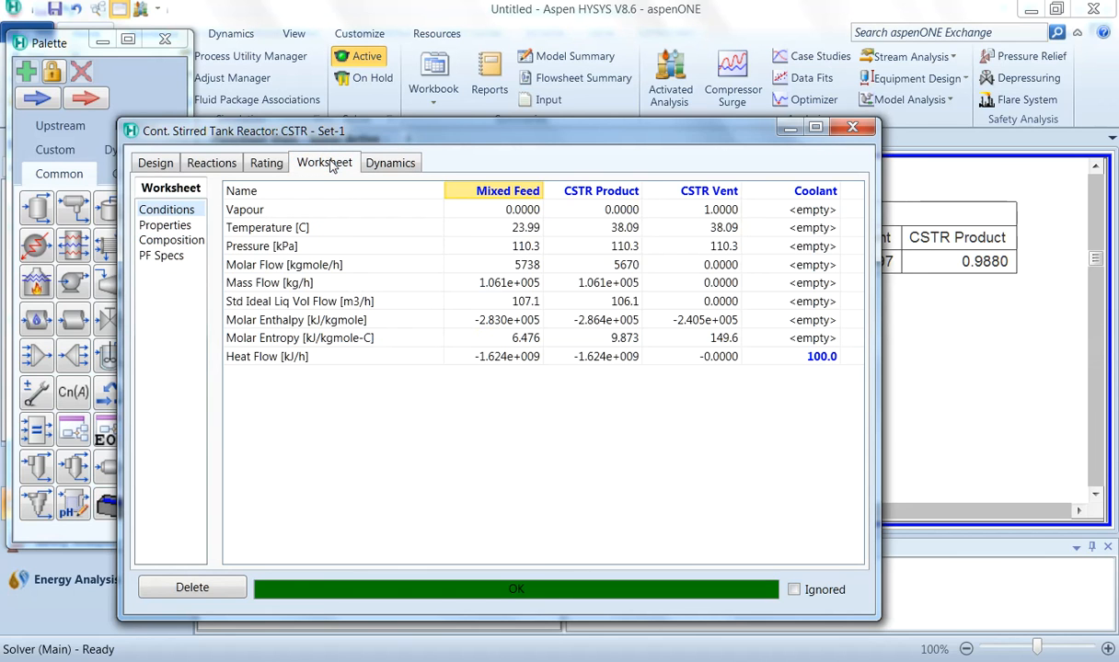
{"action": "left_click", "coordinate": [175, 241]}
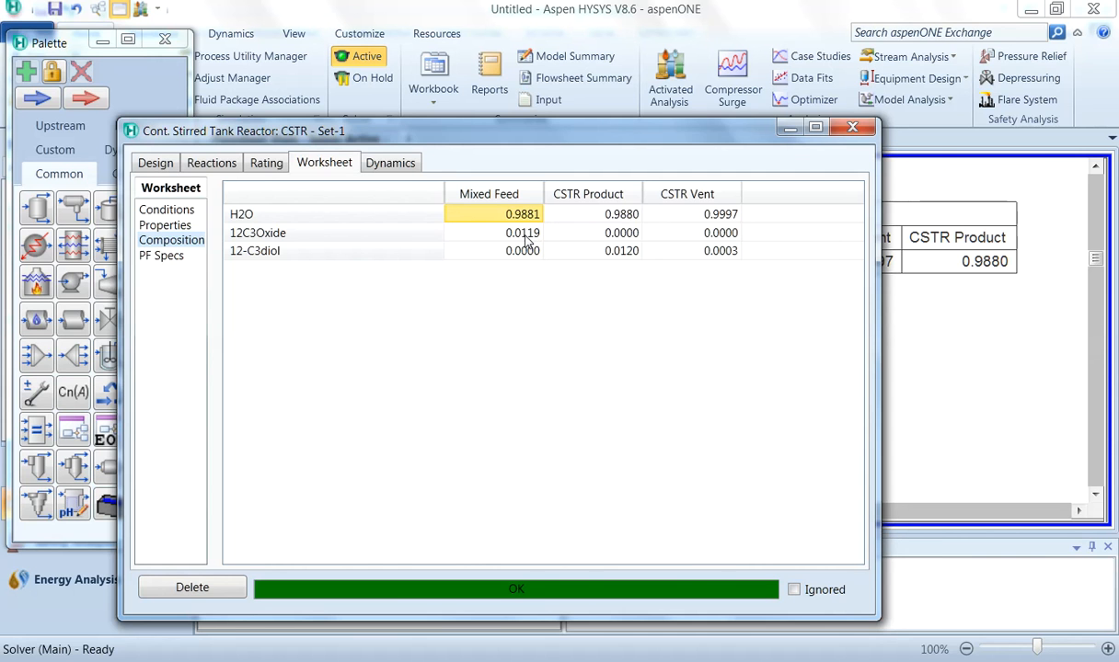
{"action": "left_click", "coordinate": [794, 147]}
{"action": "left_click", "coordinate": [857, 130]}
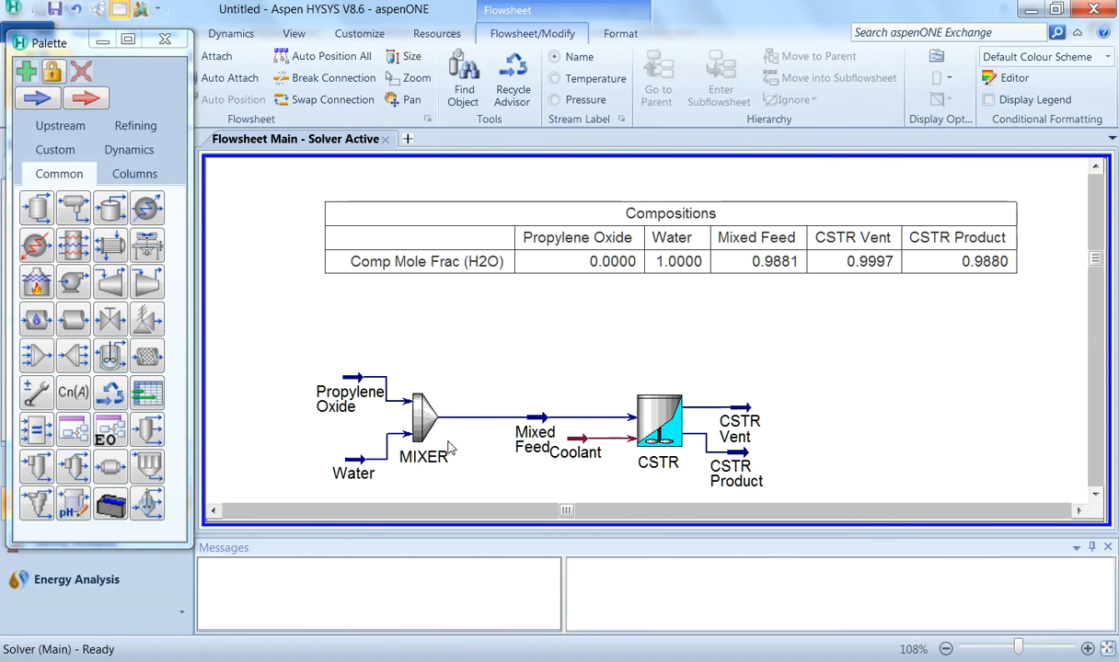
{"action": "mouse_move", "coordinate": [740, 464]}
{"action": "mouse_move", "coordinate": [355, 471]}
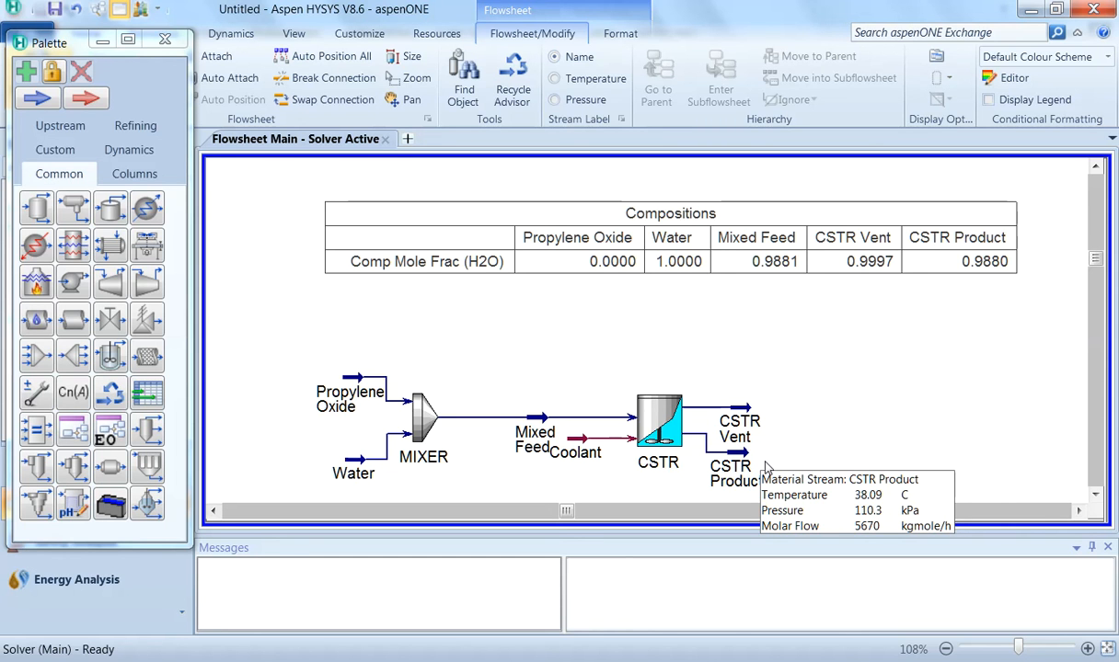
{"action": "mouse_move", "coordinate": [663, 433]}
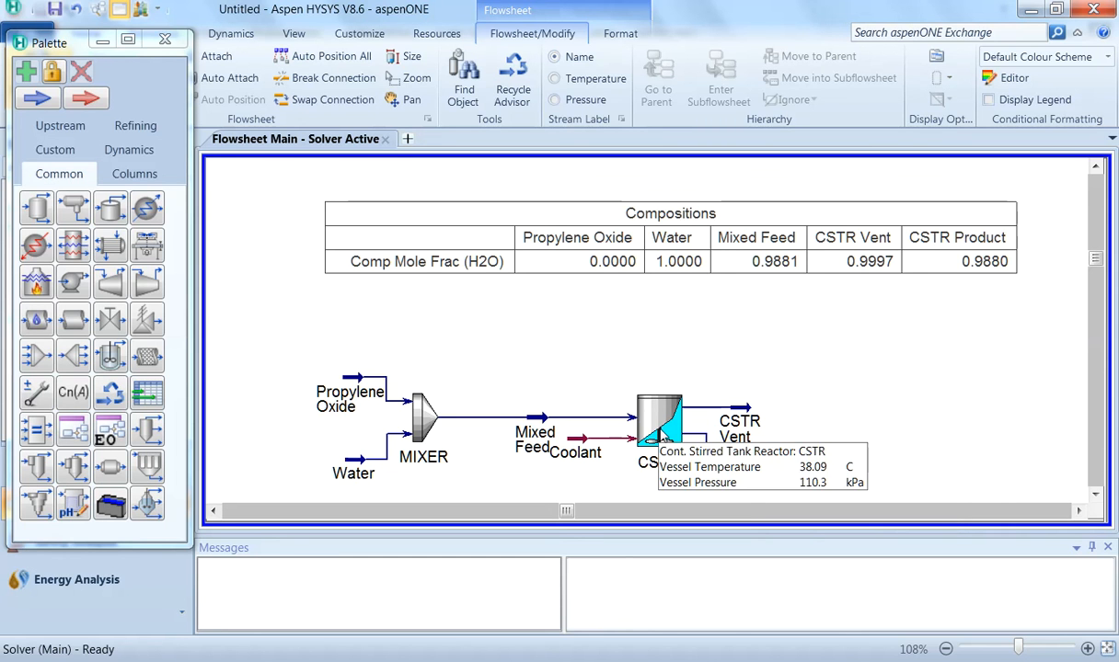